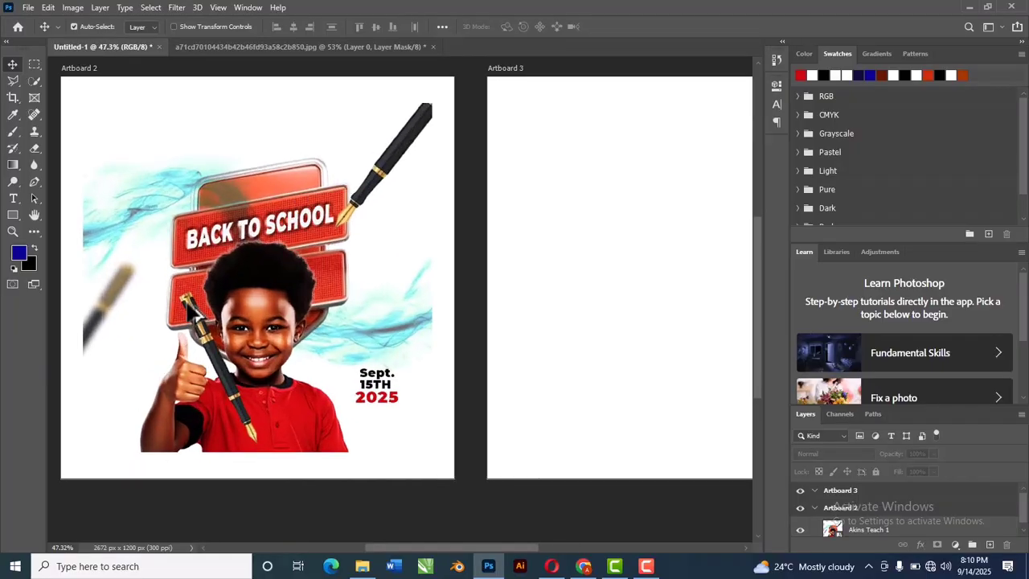
Step: Copy the cut-out boy from the other open document onto the blank Artboard 3
{"action": "scroll", "coordinate": [231, 306], "scroll_direction": "down", "scroll_amount": 3}
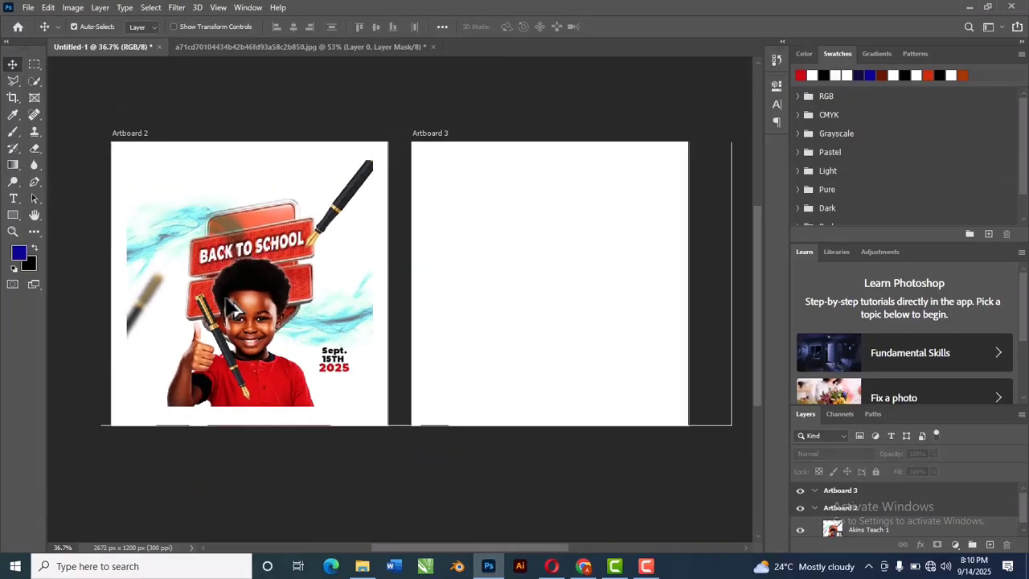
{"action": "scroll", "coordinate": [230, 306], "scroll_direction": "up", "scroll_amount": 1}
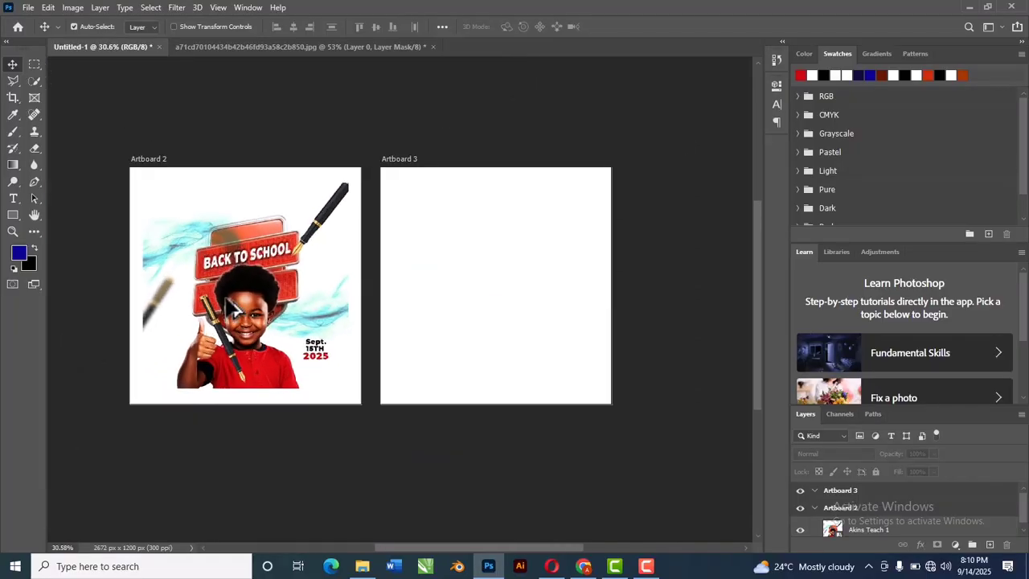
{"action": "left_click", "coordinate": [361, 46]}
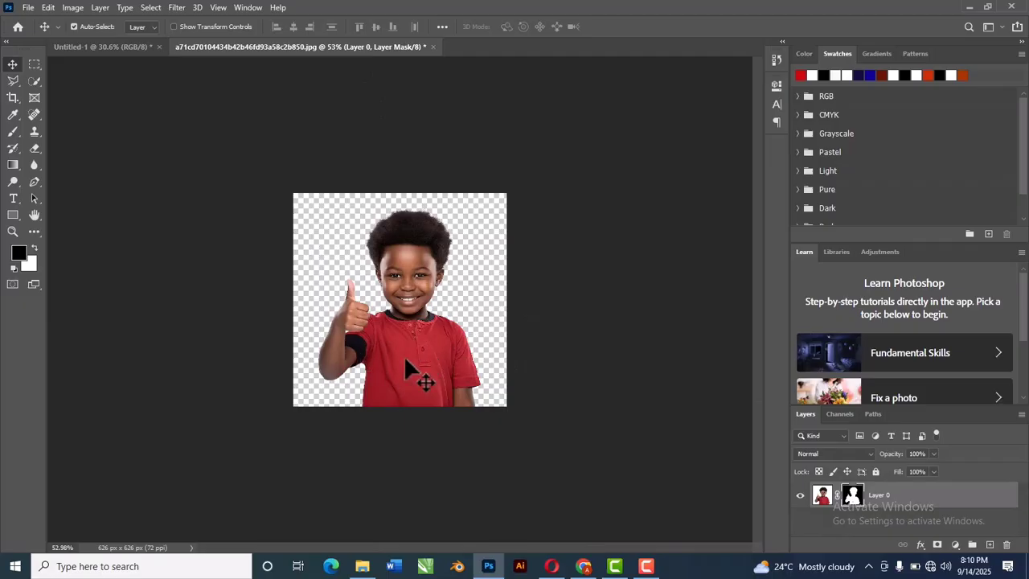
{"action": "left_click_drag", "start_coordinate": [424, 351], "coordinate": [514, 322]}
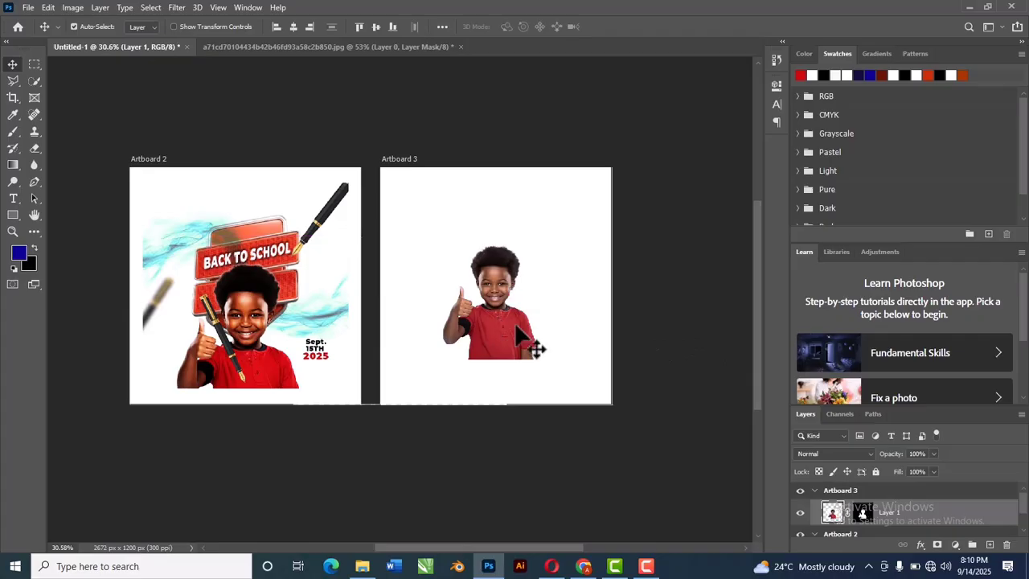
Step: Scale the boy on Artboard 3 up to about 154% and move him down to the artboard's lower edge
{"action": "scroll", "coordinate": [515, 322], "scroll_direction": "up", "scroll_amount": 2}
{"action": "scroll", "coordinate": [519, 326], "scroll_direction": "down", "scroll_amount": 1}
{"action": "scroll", "coordinate": [521, 326], "scroll_direction": "down", "scroll_amount": 1}
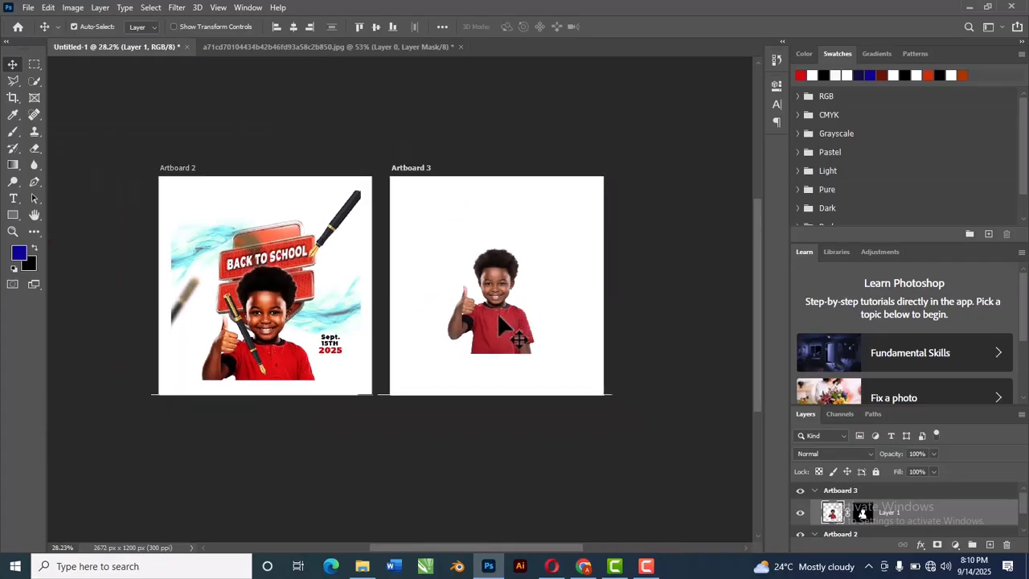
{"action": "key", "text": "ctrl+t"}
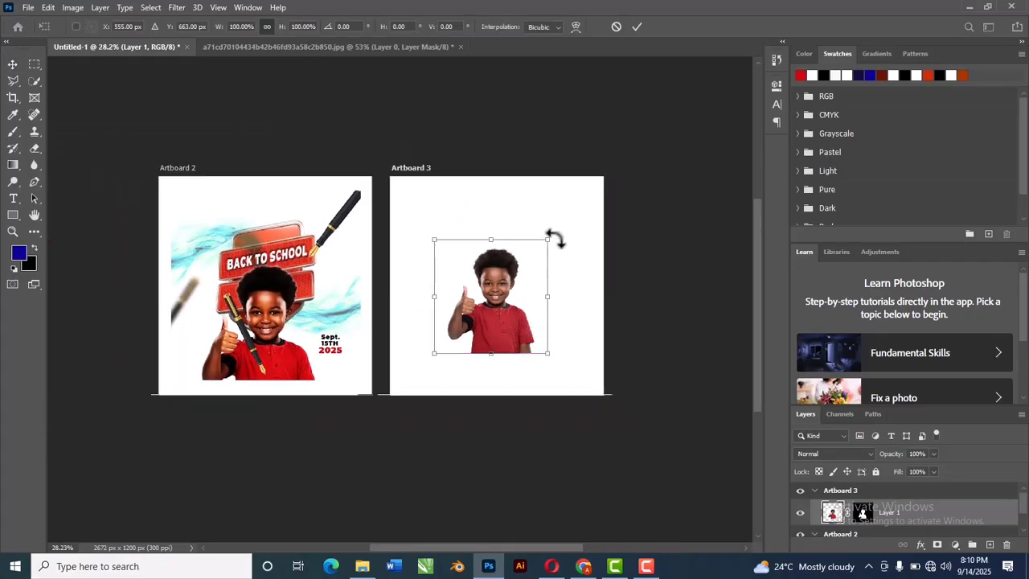
{"action": "left_click_drag", "start_coordinate": [551, 239], "coordinate": [577, 201]}
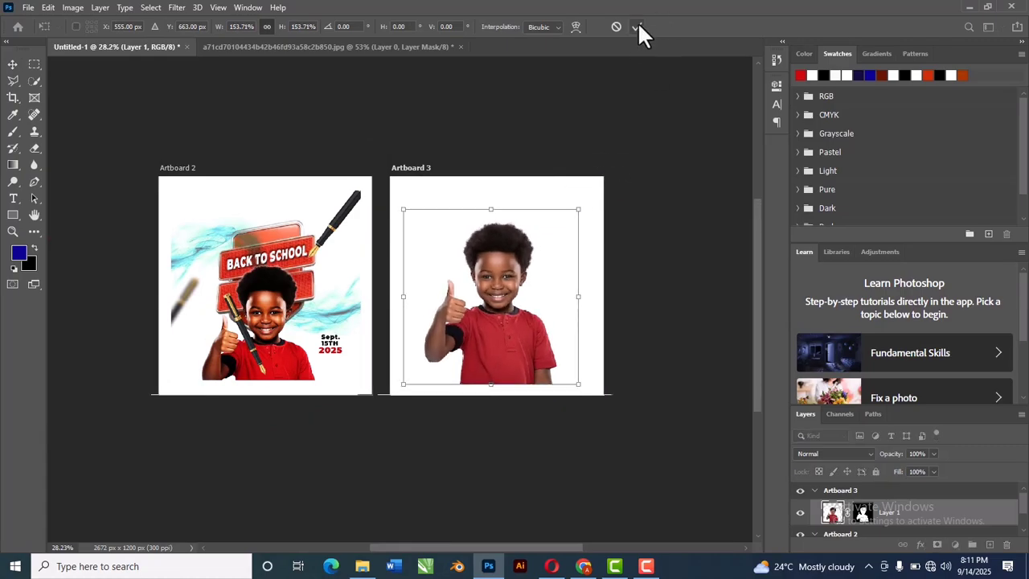
{"action": "left_click", "coordinate": [636, 27]}
{"action": "left_click_drag", "start_coordinate": [512, 309], "coordinate": [511, 345]}
{"action": "scroll", "coordinate": [511, 344], "scroll_direction": "up", "scroll_amount": 2}
{"action": "scroll", "coordinate": [521, 334], "scroll_direction": "down", "scroll_amount": 2}
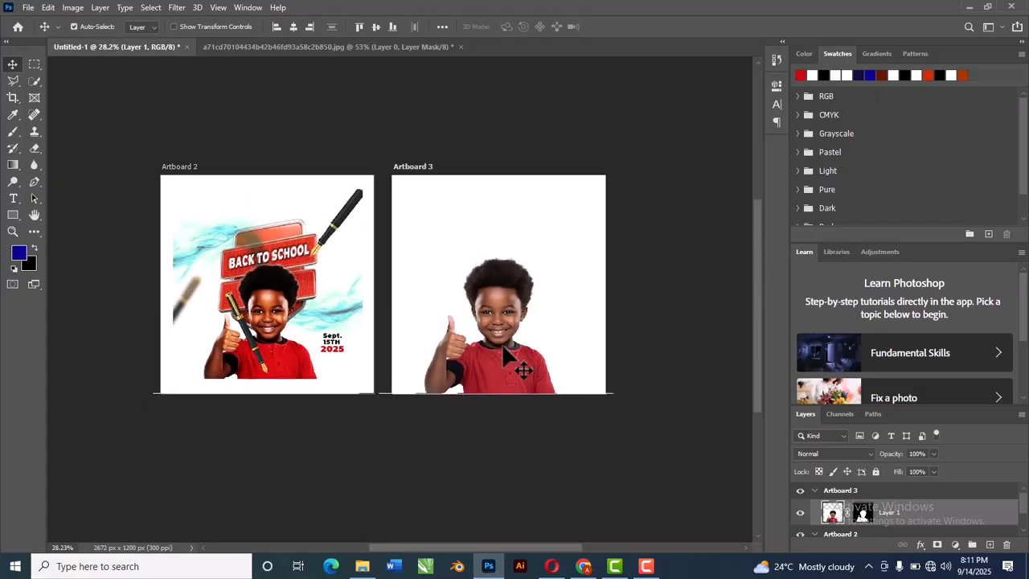
Step: Place the red sign image d388706add51b7842e8bcb5248ddf4d9-removebg-preview as an embedded file, centred on Artboard 3
{"action": "scroll", "coordinate": [554, 279], "scroll_direction": "up", "scroll_amount": 2}
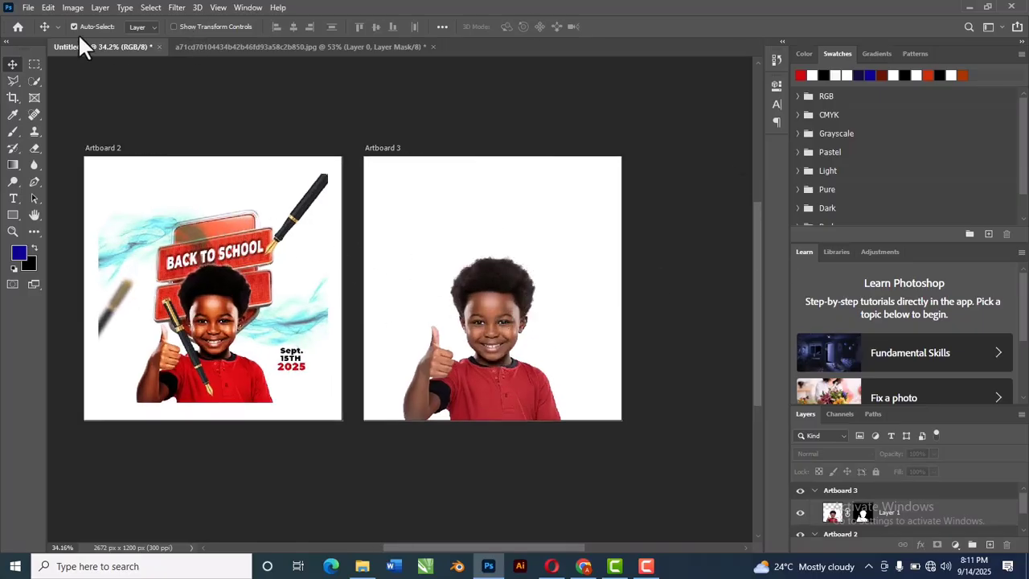
{"action": "left_click", "coordinate": [30, 8]}
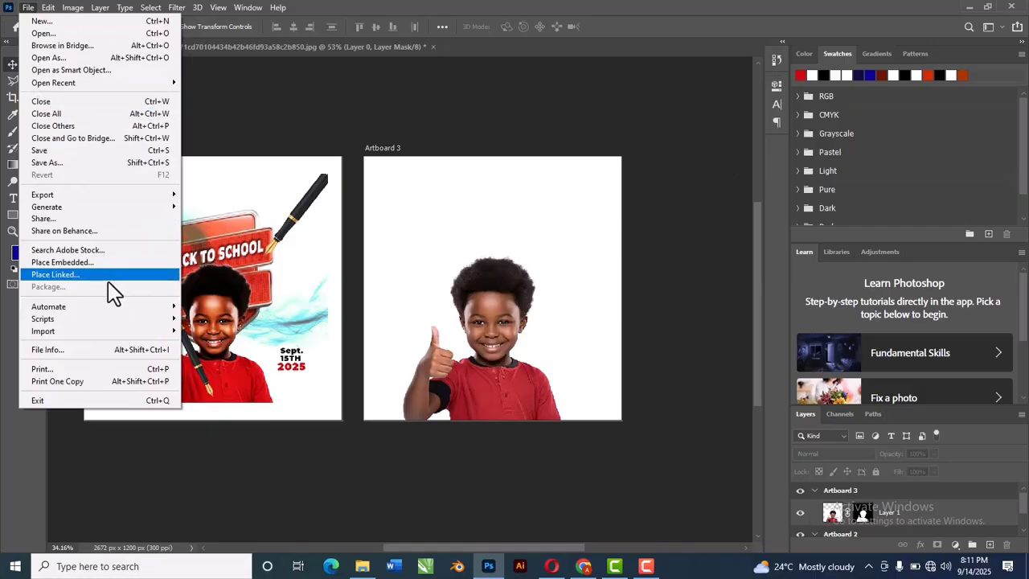
{"action": "left_click", "coordinate": [107, 265]}
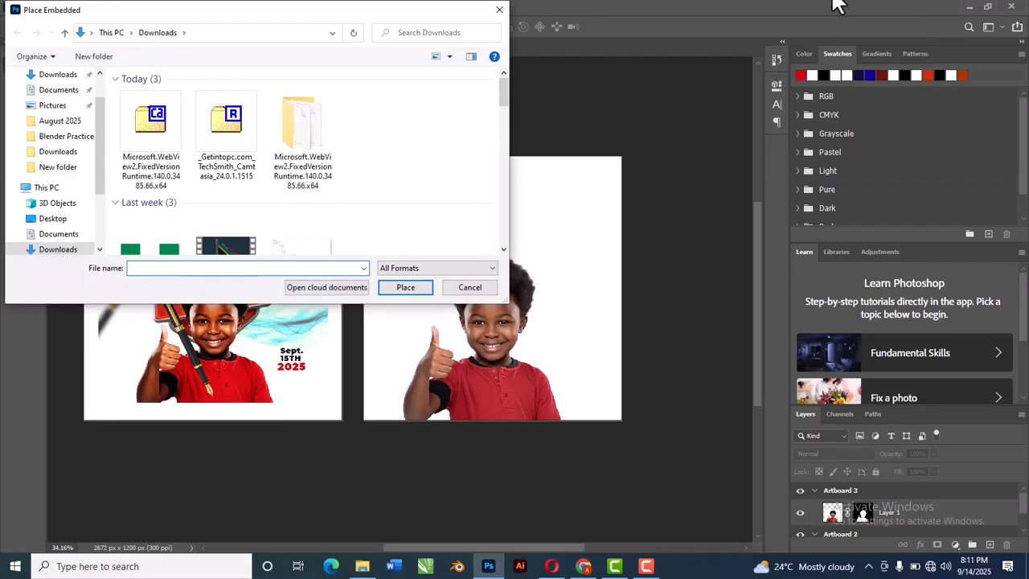
{"action": "scroll", "coordinate": [454, 153], "scroll_direction": "down", "scroll_amount": 15}
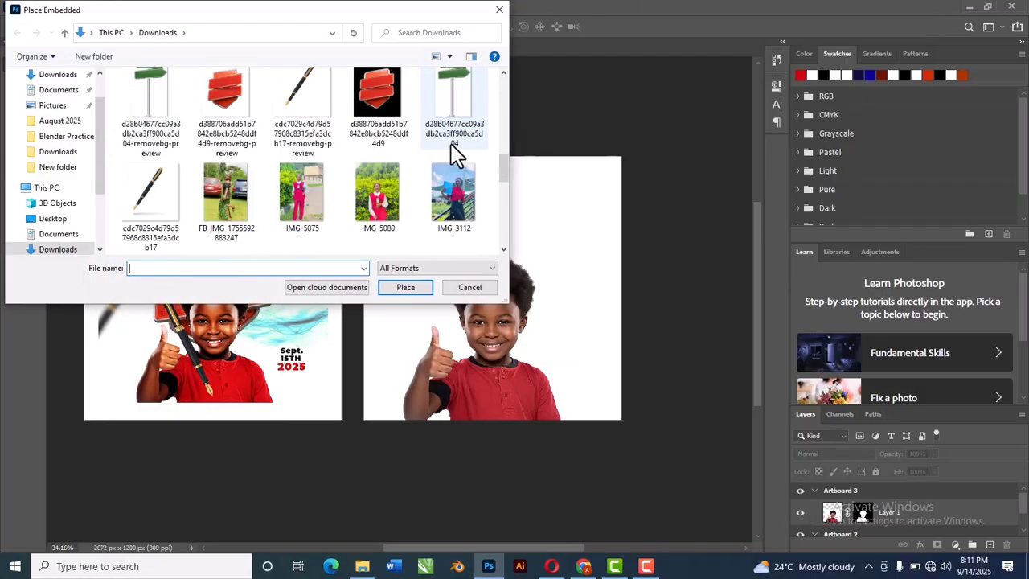
{"action": "left_click", "coordinate": [225, 92]}
{"action": "left_click", "coordinate": [411, 290]}
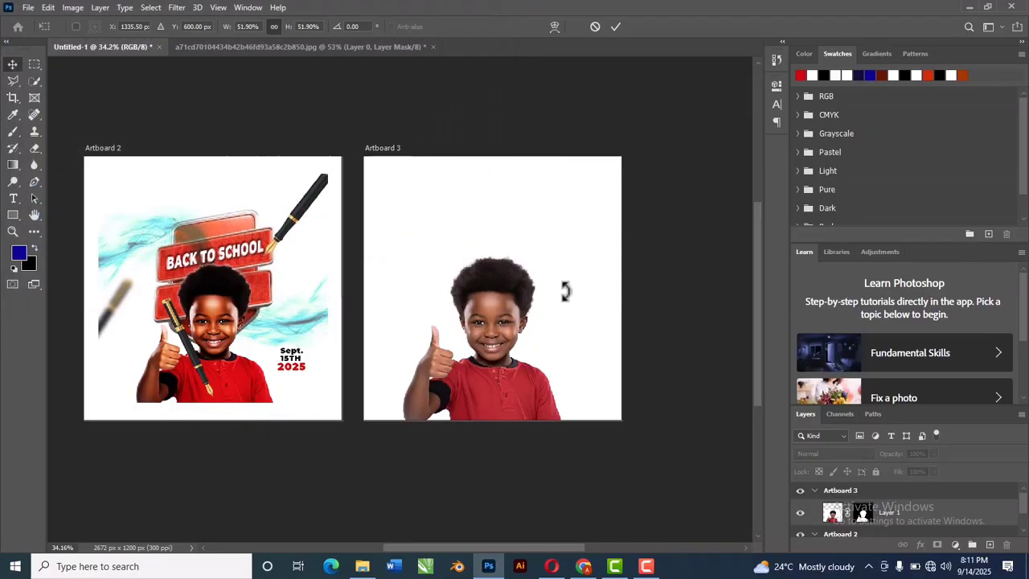
{"action": "left_click_drag", "start_coordinate": [440, 298], "coordinate": [569, 294]}
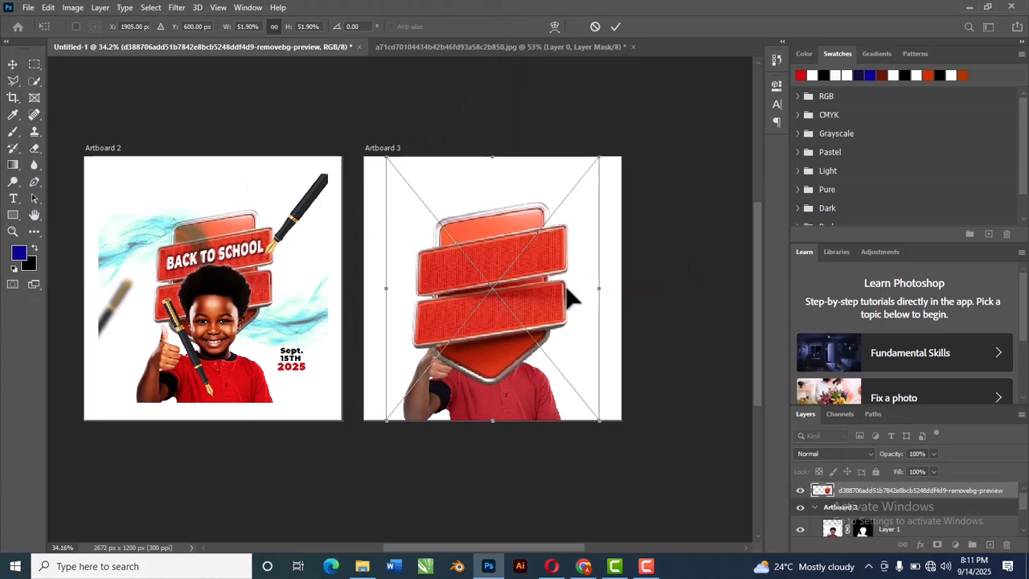
{"action": "left_click", "coordinate": [614, 30]}
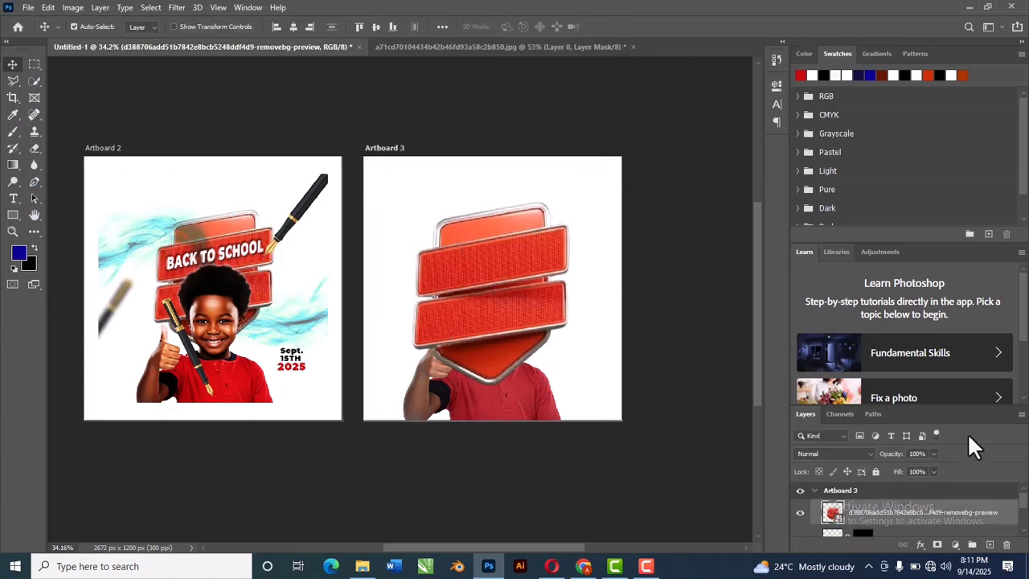
Step: Reorder the red sign's layer so it sits beneath the boy's layer within Artboard 3
{"action": "left_click_drag", "start_coordinate": [916, 531], "coordinate": [913, 508]}
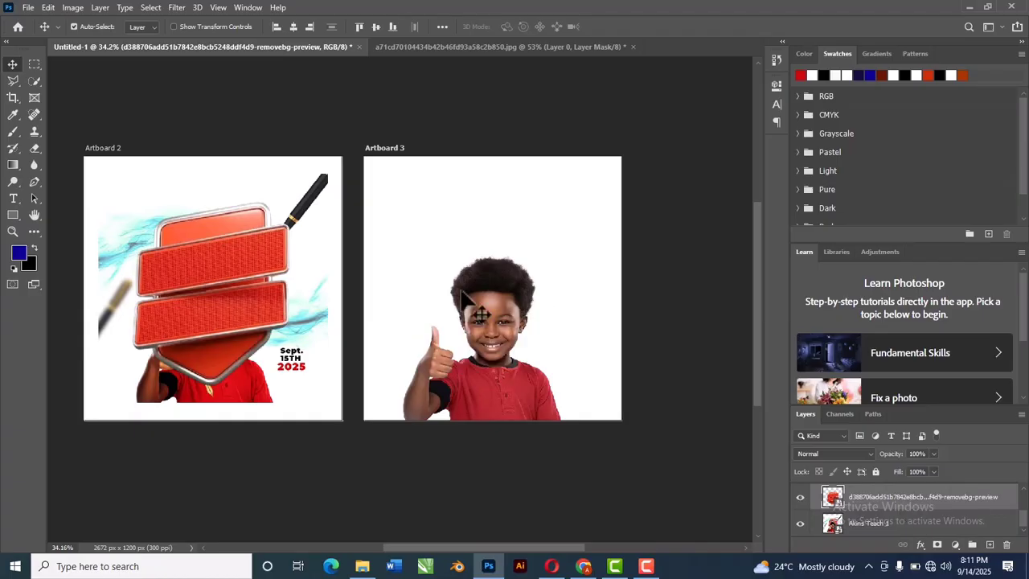
{"action": "left_click_drag", "start_coordinate": [242, 322], "coordinate": [548, 331]}
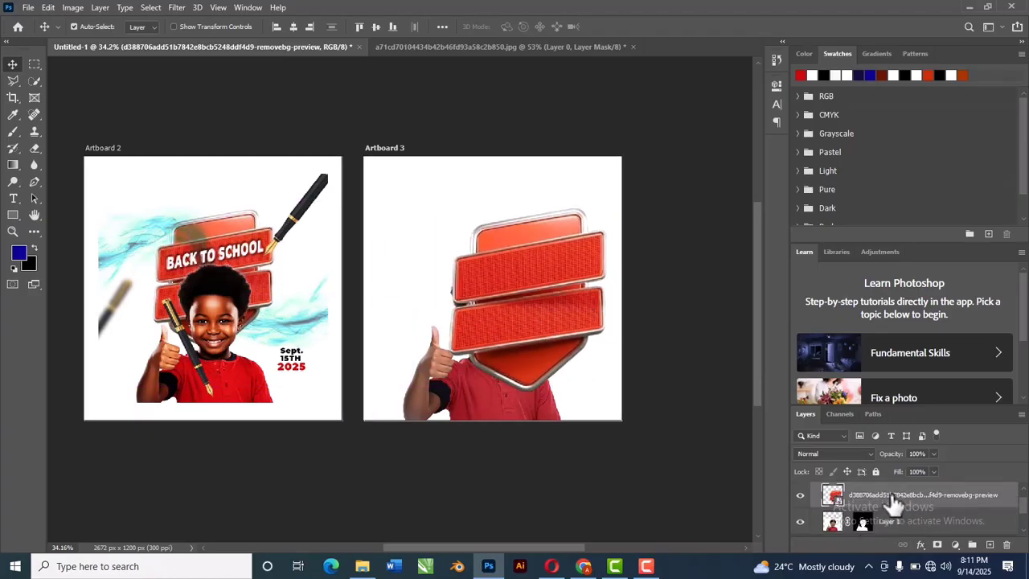
{"action": "left_click_drag", "start_coordinate": [891, 501], "coordinate": [884, 524]}
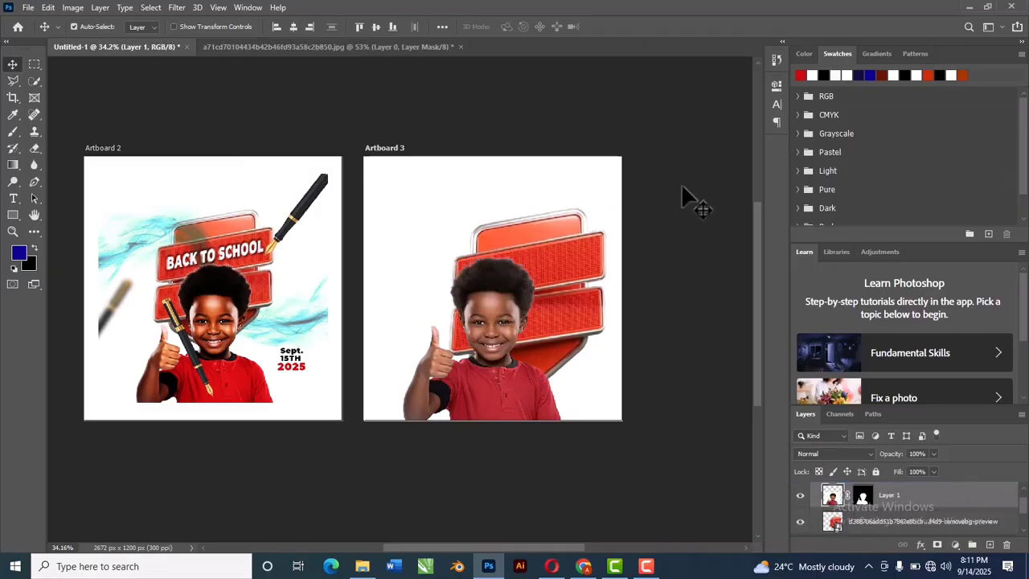
Step: Centre the red sign behind the boy's head on Artboard 3 and scale it down slightly
{"action": "left_click_drag", "start_coordinate": [586, 248], "coordinate": [551, 240]}
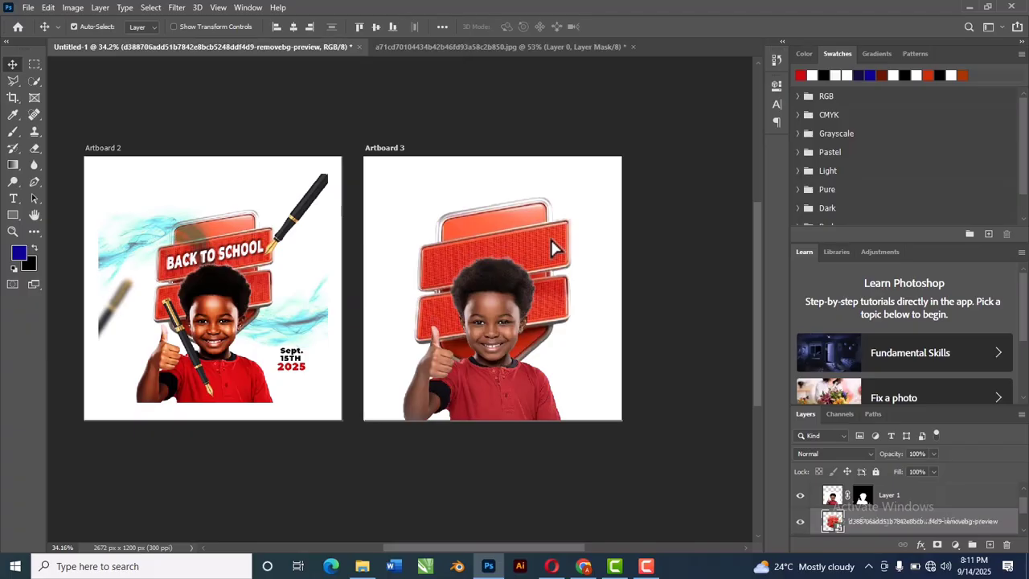
{"action": "key", "text": "ctrl+t"}
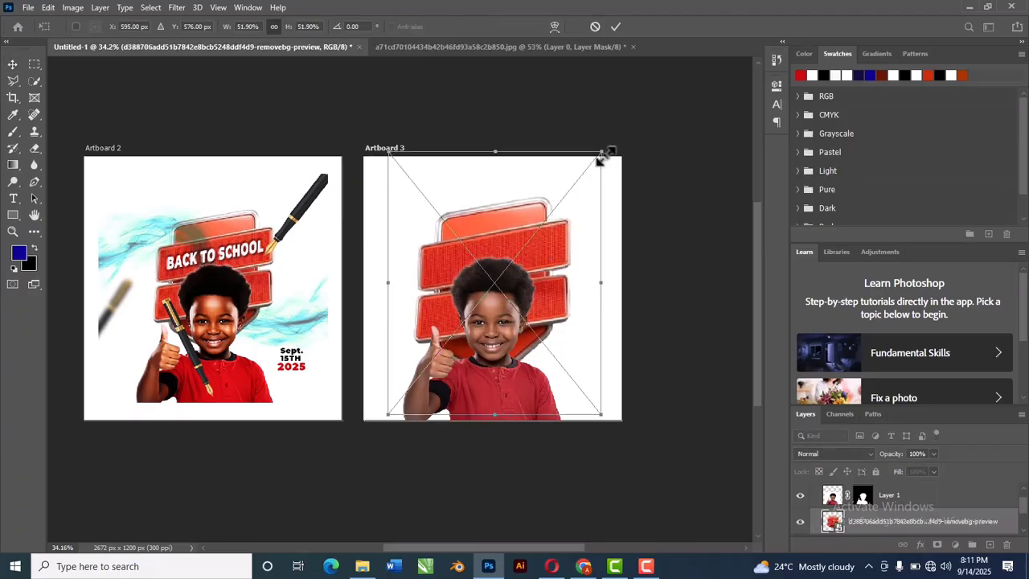
{"action": "mouse_move", "coordinate": [601, 152]}
{"action": "left_mouse_down"}
{"action": "mouse_move", "coordinate": [608, 144]}
{"action": "mouse_move", "coordinate": [590, 170]}
{"action": "left_mouse_up"}
{"action": "left_click", "coordinate": [614, 26]}
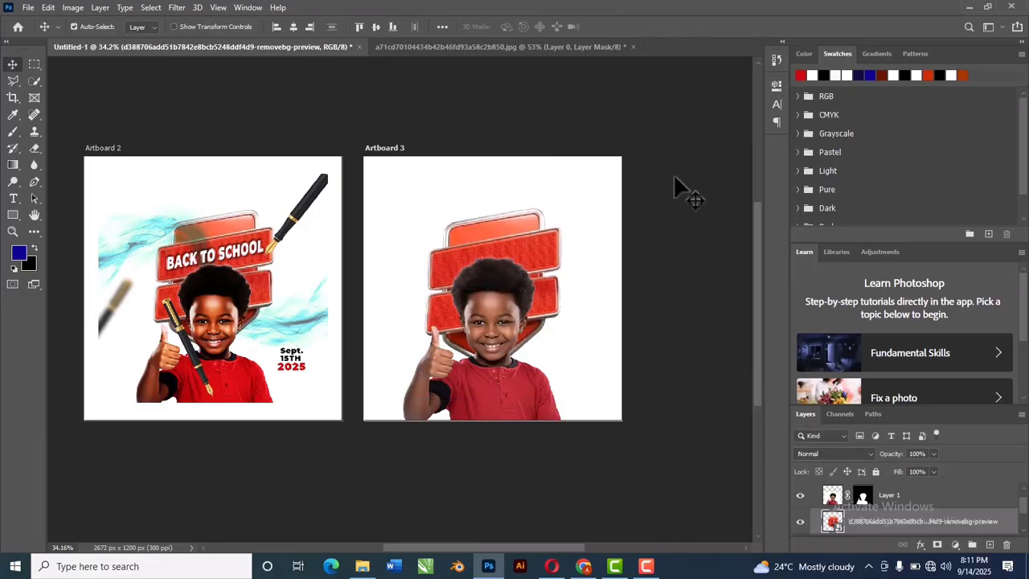
{"action": "scroll", "coordinate": [522, 363], "scroll_direction": "up", "scroll_amount": 1}
{"action": "scroll", "coordinate": [523, 363], "scroll_direction": "up", "scroll_amount": 5}
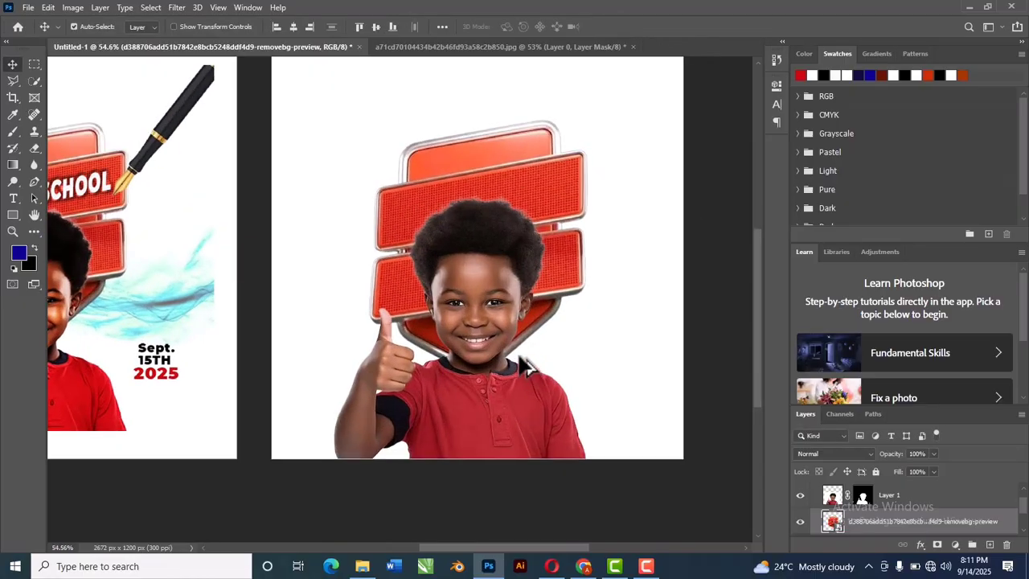
{"action": "mouse_move", "coordinate": [566, 201]}
{"action": "left_mouse_down"}
{"action": "mouse_move", "coordinate": [565, 161]}
{"action": "mouse_move", "coordinate": [562, 201]}
{"action": "left_mouse_up"}
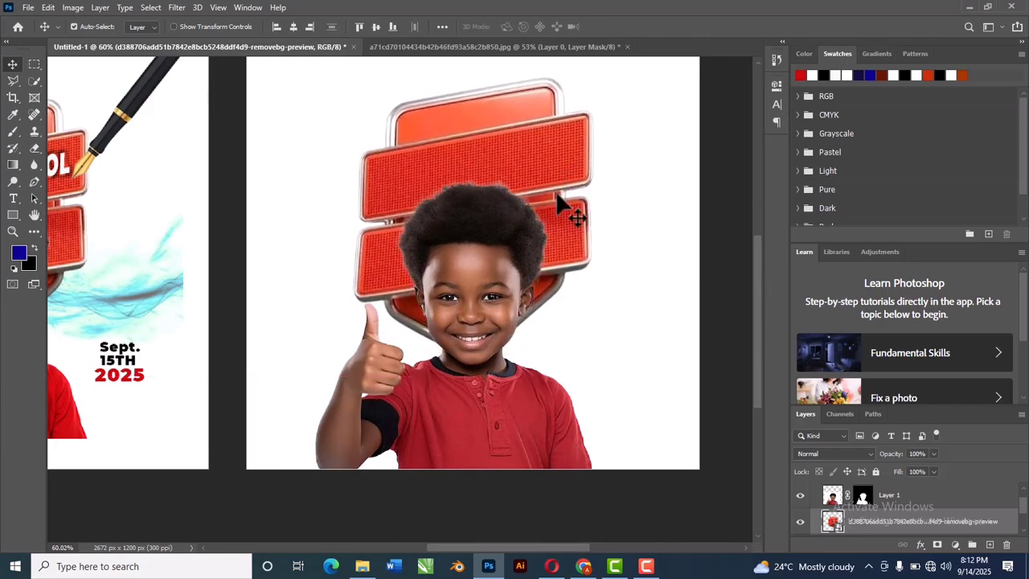
Step: Add a Curves adjustment layer directly above the boy's layer on Artboard 3
{"action": "scroll", "coordinate": [551, 281], "scroll_direction": "down", "scroll_amount": 8}
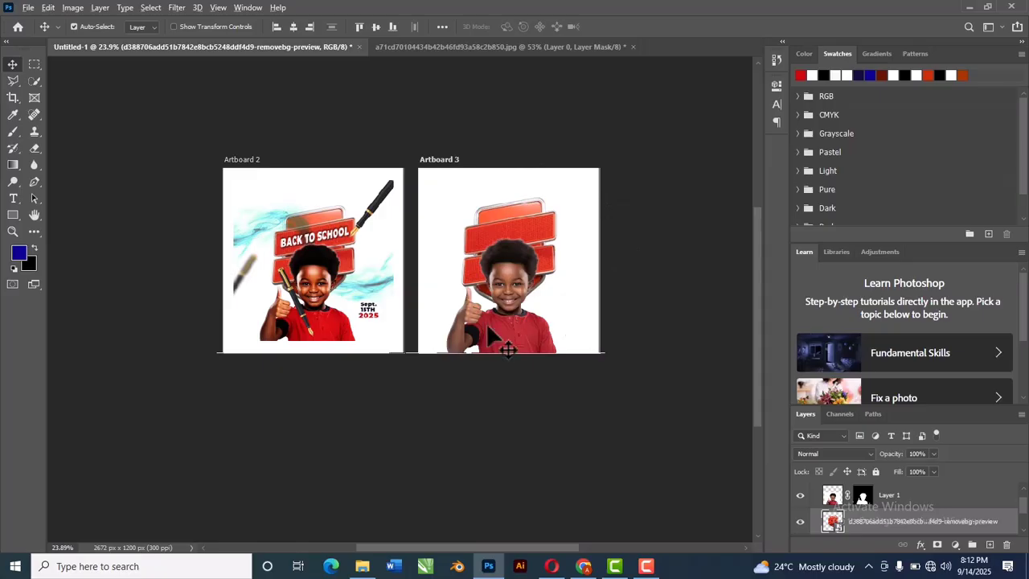
{"action": "scroll", "coordinate": [487, 331], "scroll_direction": "up", "scroll_amount": 1}
{"action": "left_click", "coordinate": [661, 249]}
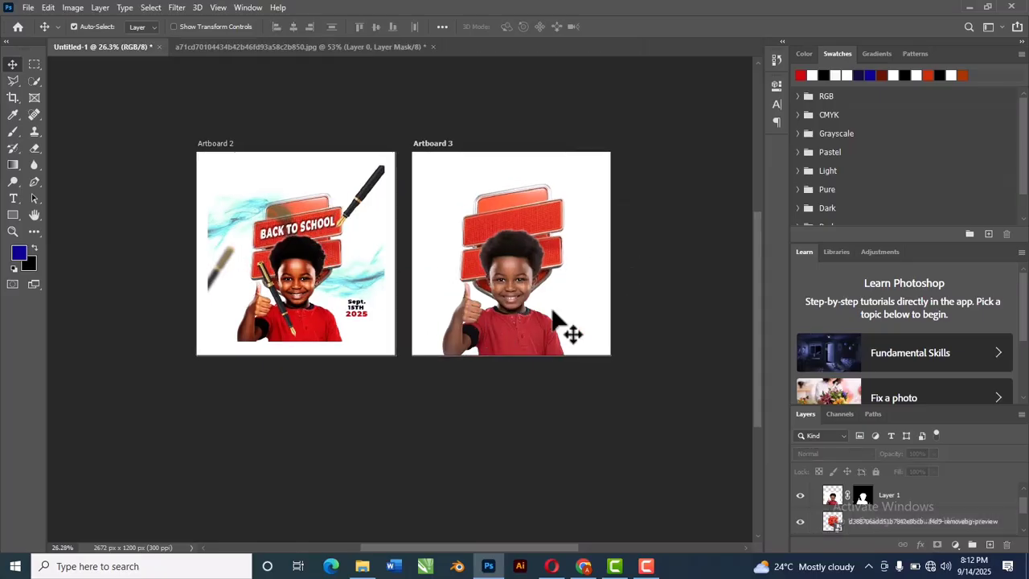
{"action": "left_click", "coordinate": [512, 322]}
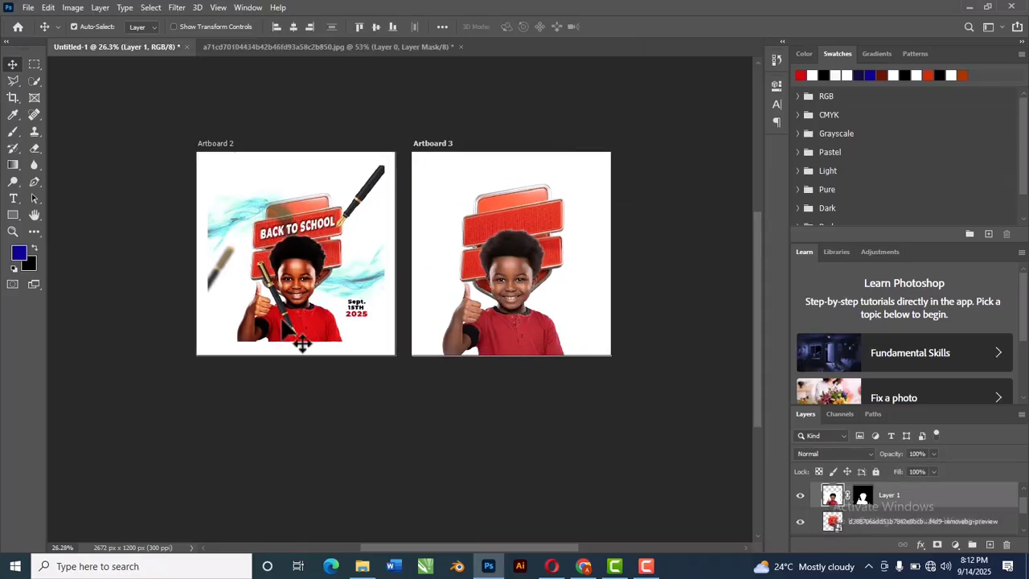
{"action": "scroll", "coordinate": [291, 277], "scroll_direction": "up", "scroll_amount": 5}
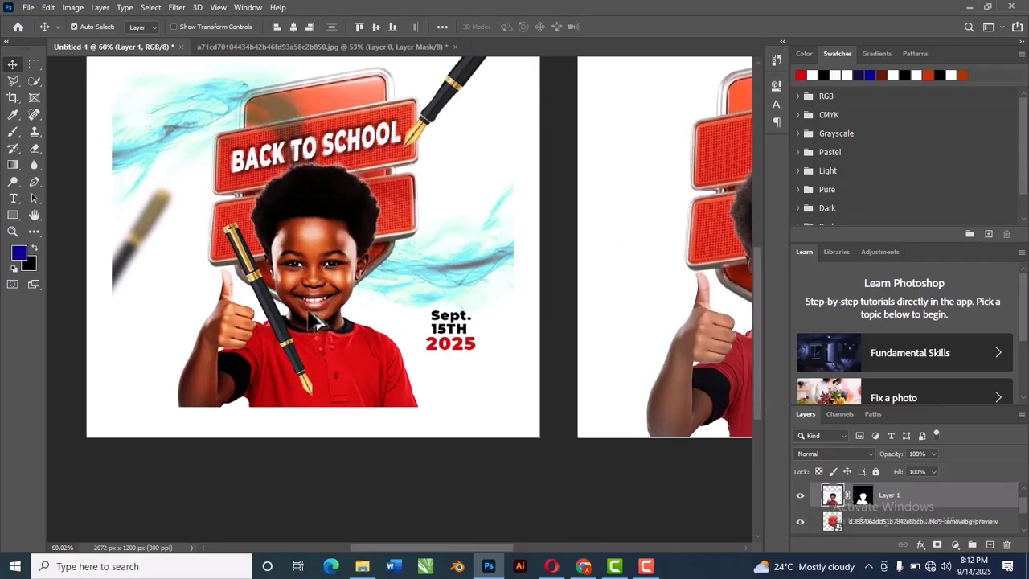
{"action": "scroll", "coordinate": [309, 321], "scroll_direction": "down", "scroll_amount": 5}
{"action": "scroll", "coordinate": [562, 340], "scroll_direction": "up", "scroll_amount": 1}
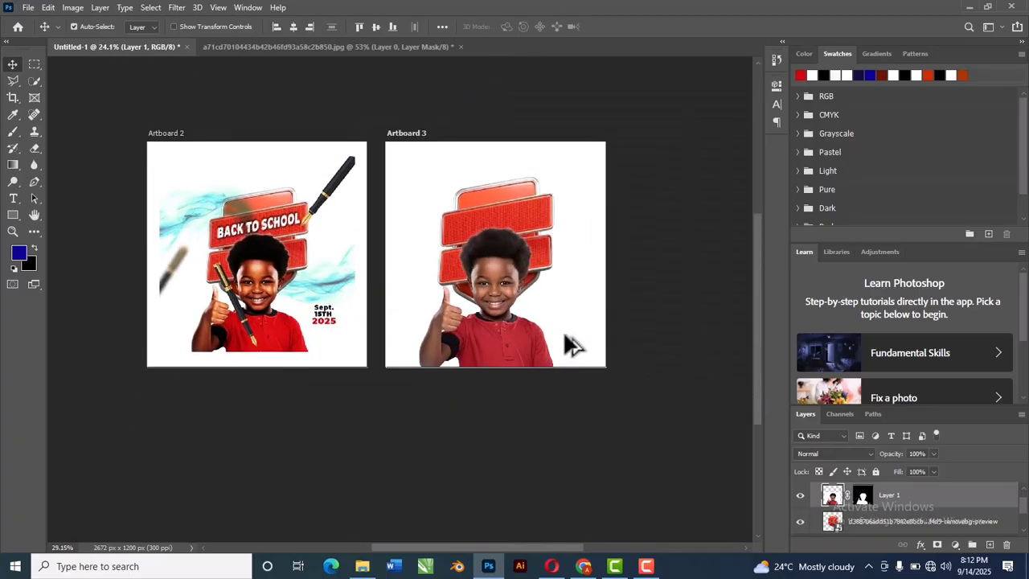
{"action": "left_click", "coordinate": [953, 545]}
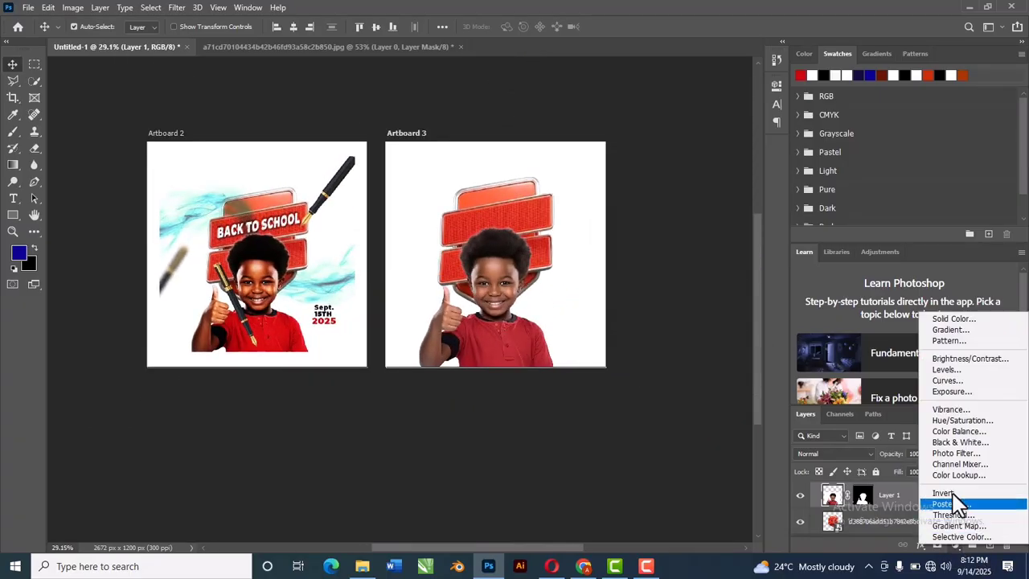
{"action": "left_click", "coordinate": [960, 381]}
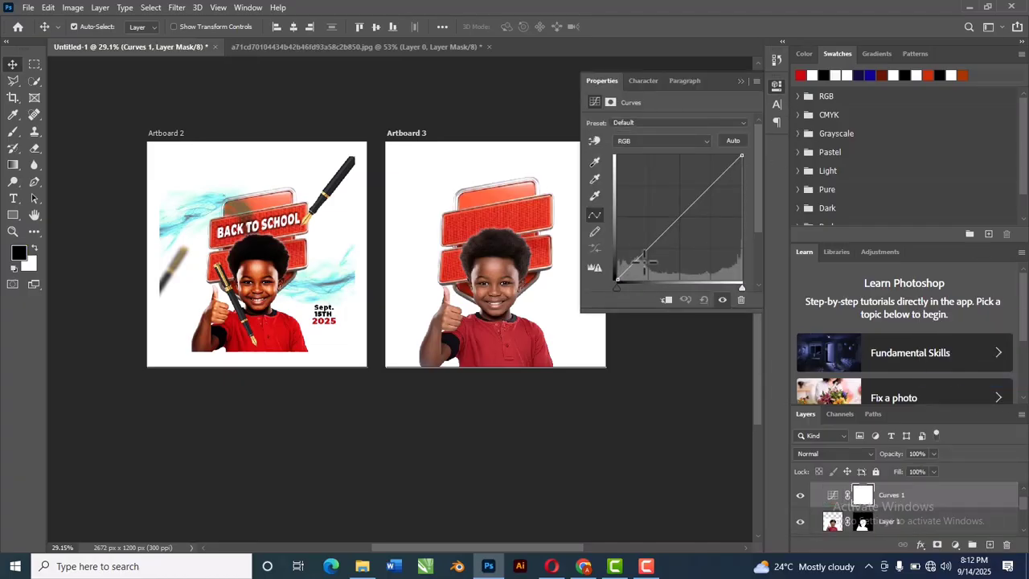
Step: Shape the RGB curve into an S with darker shadows and brighter highlights, and clip the adjustment to the boy's layer
{"action": "left_click_drag", "start_coordinate": [644, 259], "coordinate": [646, 260]}
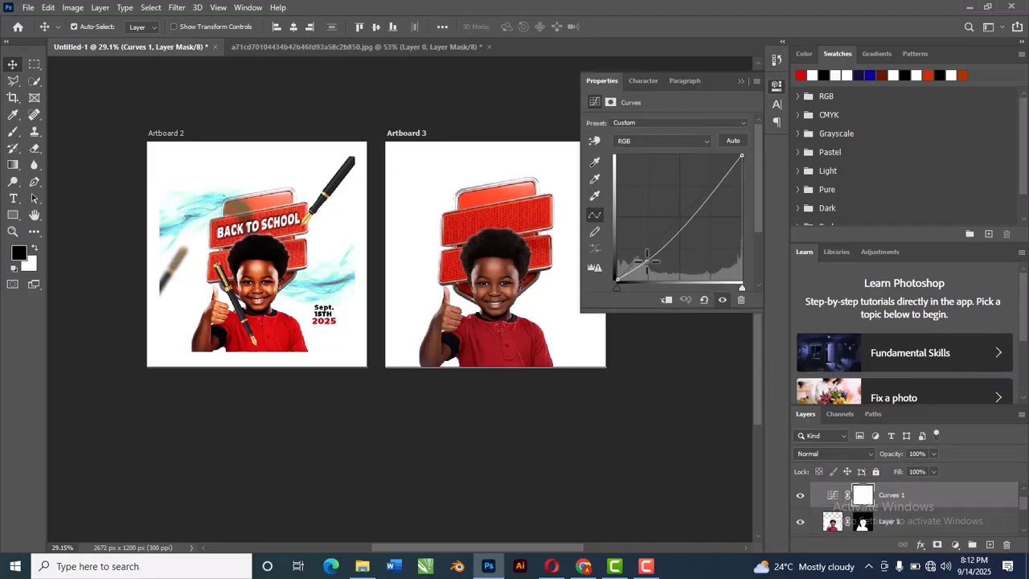
{"action": "left_click_drag", "start_coordinate": [713, 192], "coordinate": [706, 178]}
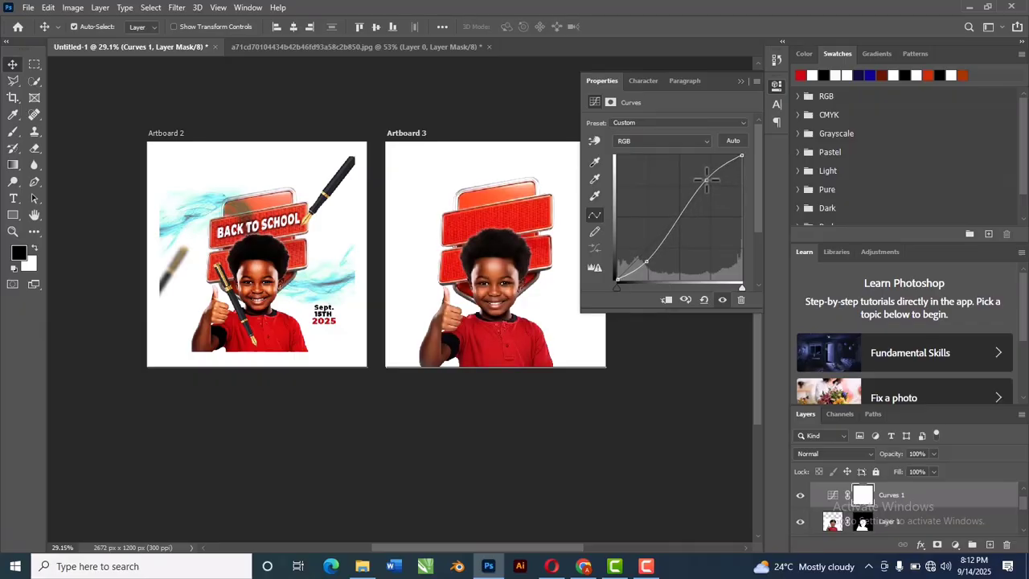
{"action": "left_click", "coordinate": [666, 300]}
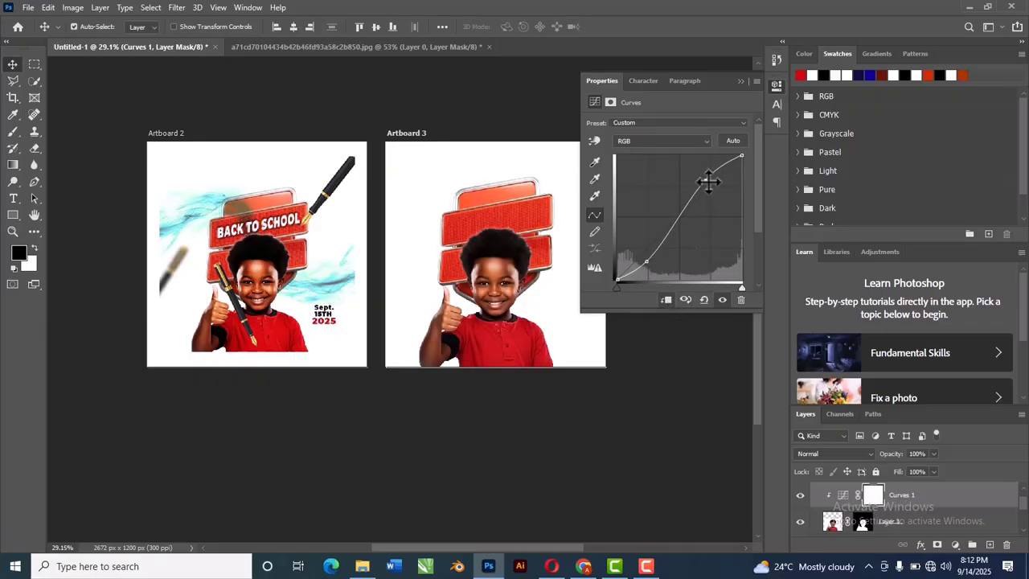
{"action": "left_click_drag", "start_coordinate": [706, 182], "coordinate": [704, 180]}
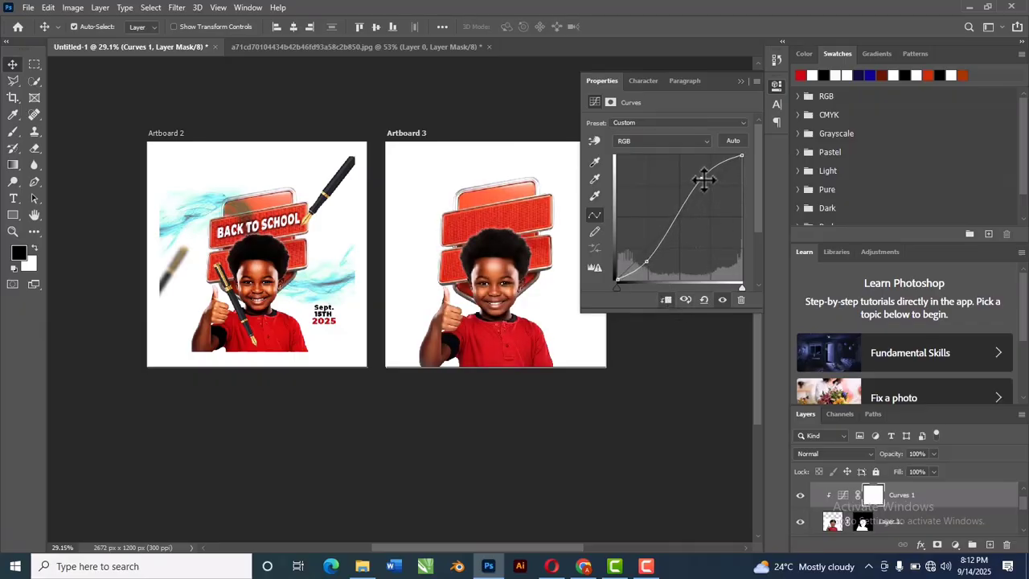
{"action": "left_click", "coordinate": [647, 262]}
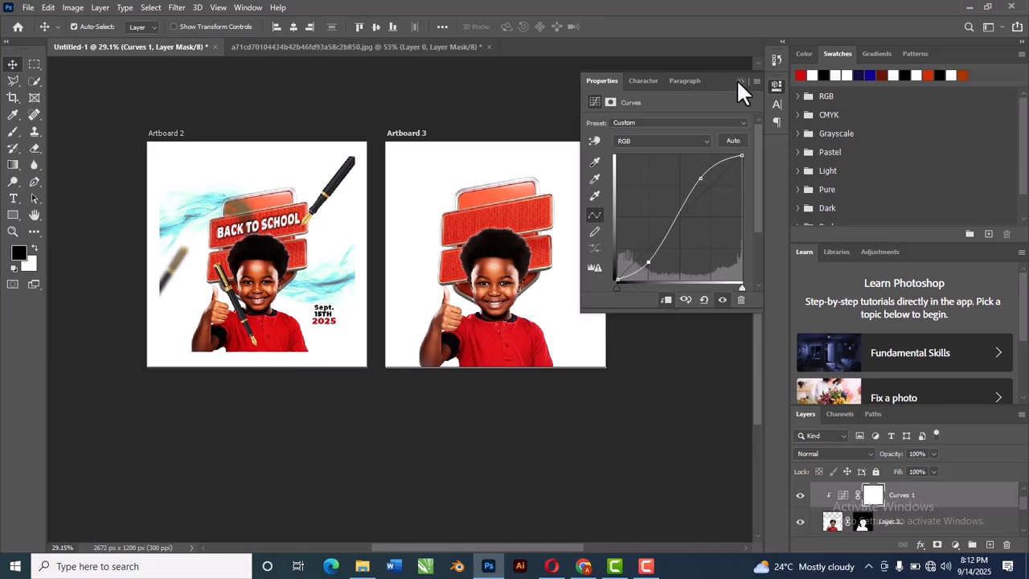
Step: Collapse the Curves properties, deselect the layer, and compare the boy and sign on Artboard 3 with the finished flyer on Artboard 2
{"action": "left_click", "coordinate": [739, 82]}
{"action": "left_click", "coordinate": [646, 294]}
{"action": "scroll", "coordinate": [481, 325], "scroll_direction": "up", "scroll_amount": 1}
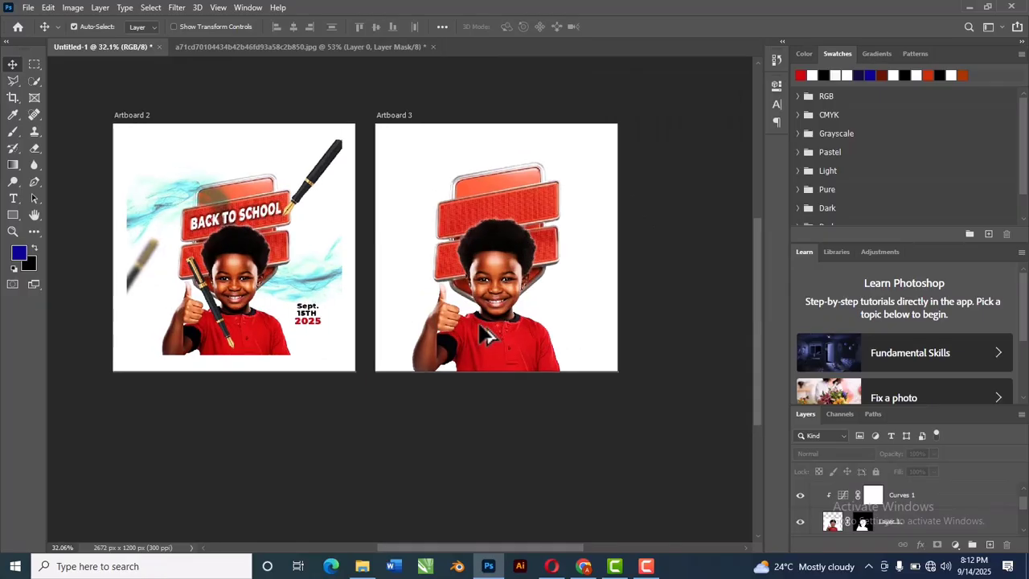
{"action": "scroll", "coordinate": [482, 333], "scroll_direction": "up", "scroll_amount": 4}
{"action": "scroll", "coordinate": [498, 325], "scroll_direction": "down", "scroll_amount": 4}
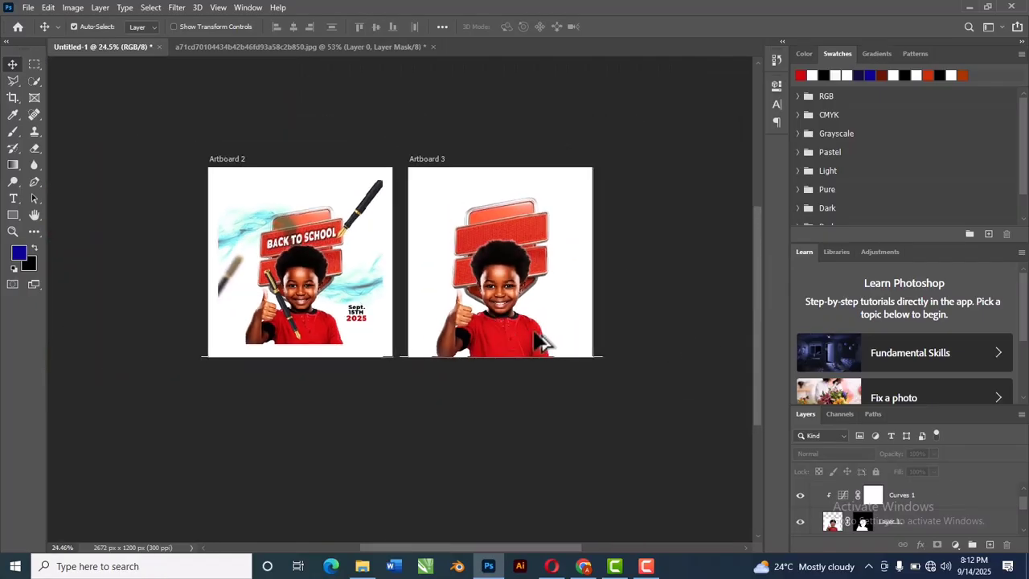
{"action": "scroll", "coordinate": [544, 341], "scroll_direction": "up", "scroll_amount": 1}
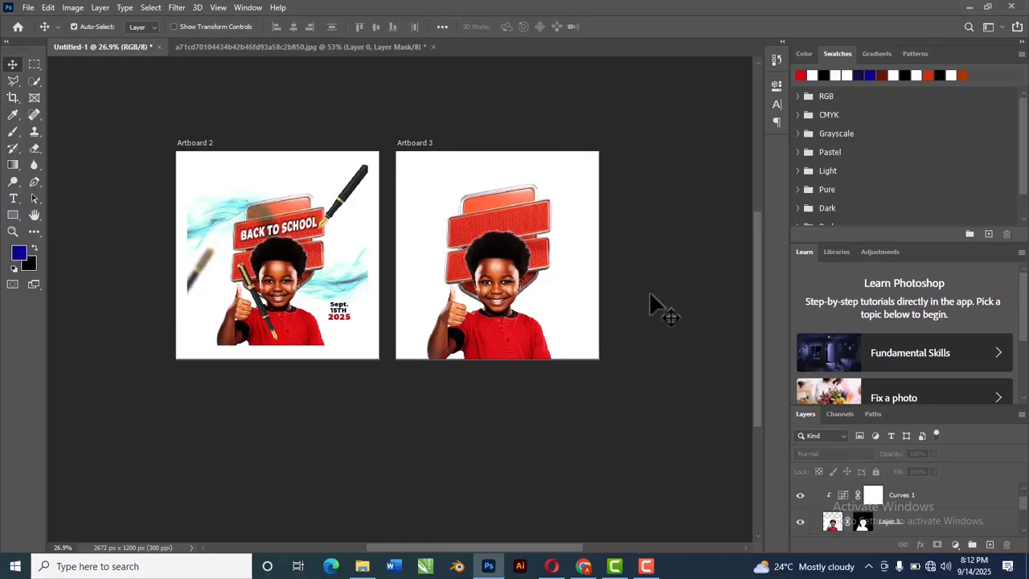
{"action": "left_click_drag", "start_coordinate": [645, 285], "coordinate": [655, 327]}
{"action": "scroll", "coordinate": [507, 389], "scroll_direction": "up", "scroll_amount": 2}
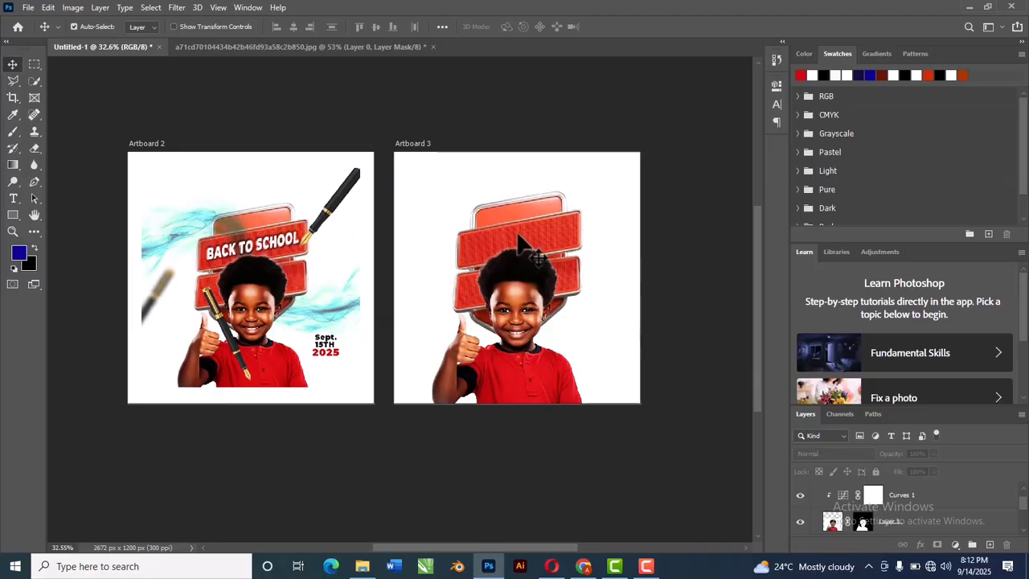
Step: Add a new layer directly above the boy's layer on Artboard 3 and enter the text "BACK TO SCHOOL" near the artboard's upper-left corner
{"action": "left_click", "coordinate": [562, 245]}
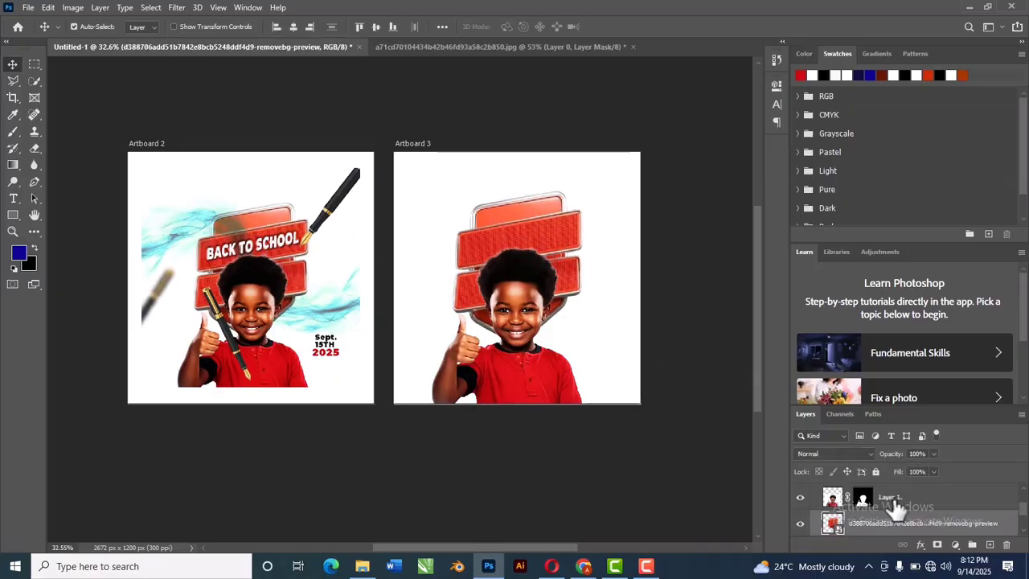
{"action": "left_click", "coordinate": [889, 499]}
{"action": "left_click", "coordinate": [989, 544]}
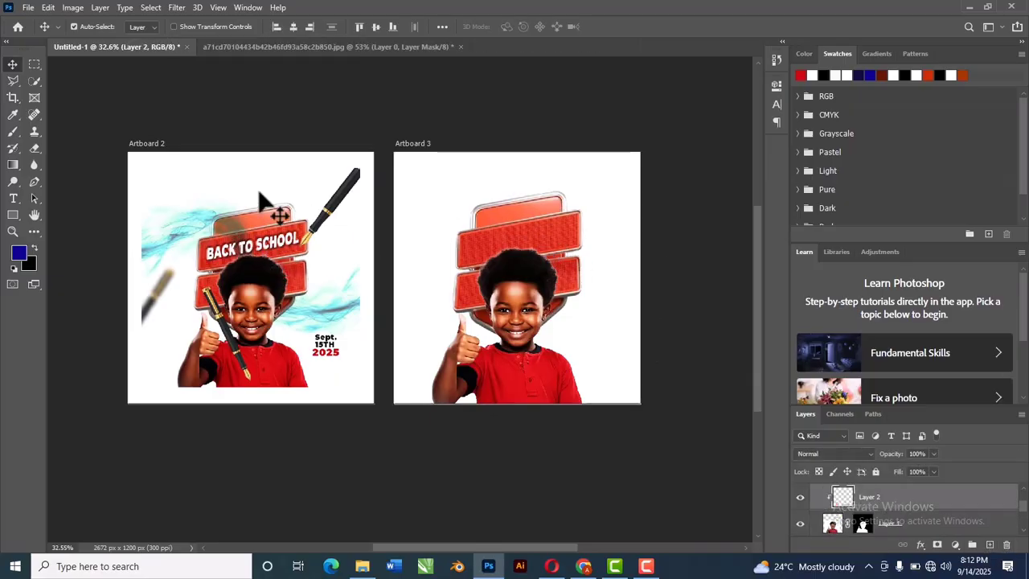
{"action": "left_click", "coordinate": [21, 200]}
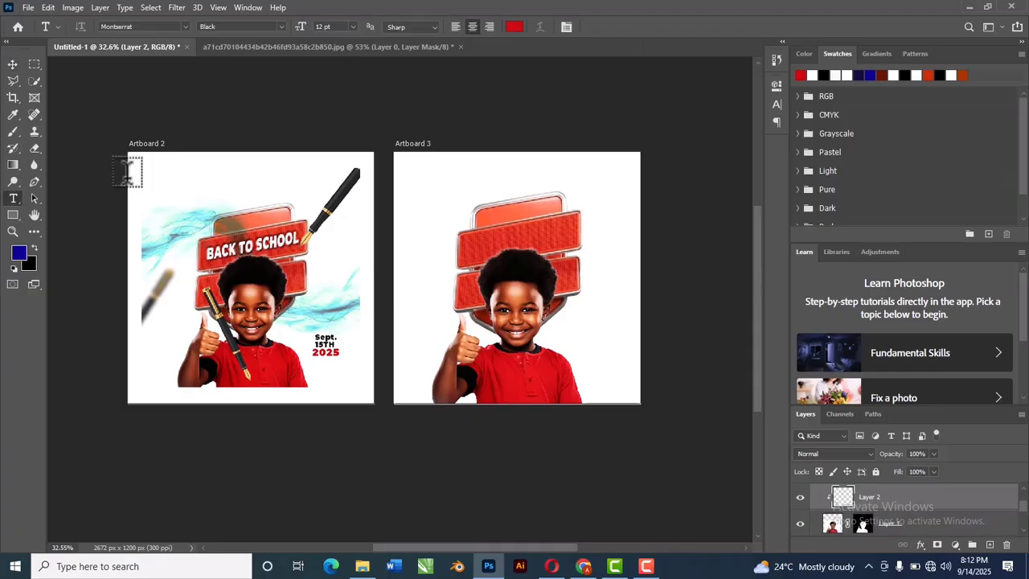
{"action": "left_click", "coordinate": [451, 184]}
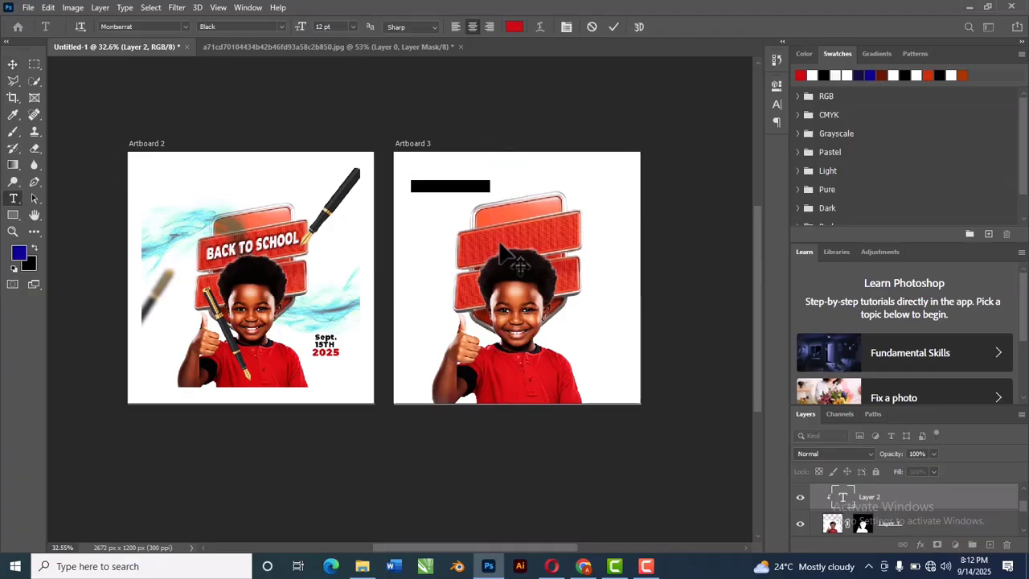
{"action": "key", "text": "BackSpace"}
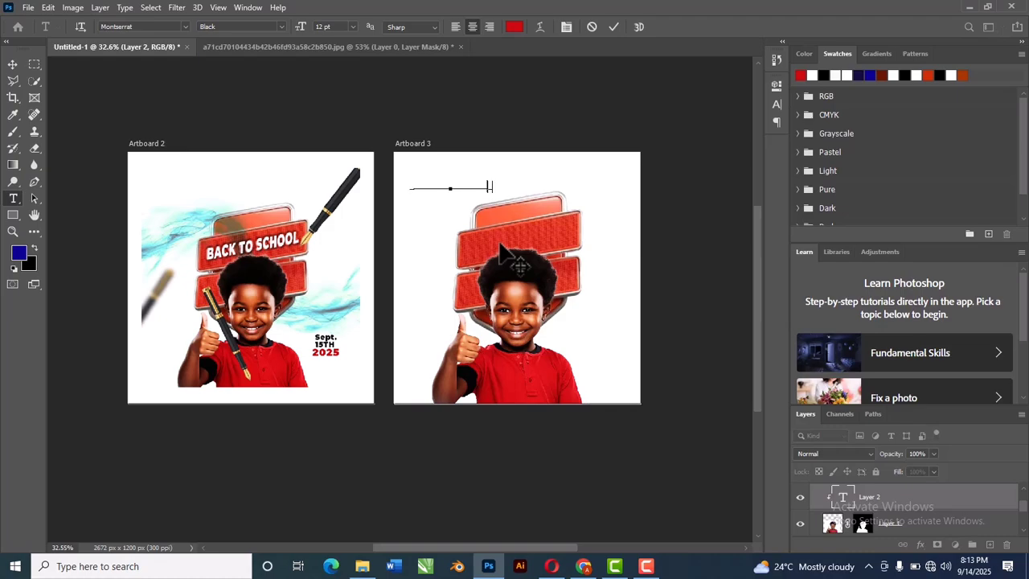
{"action": "key", "text": "ctrl+a"}
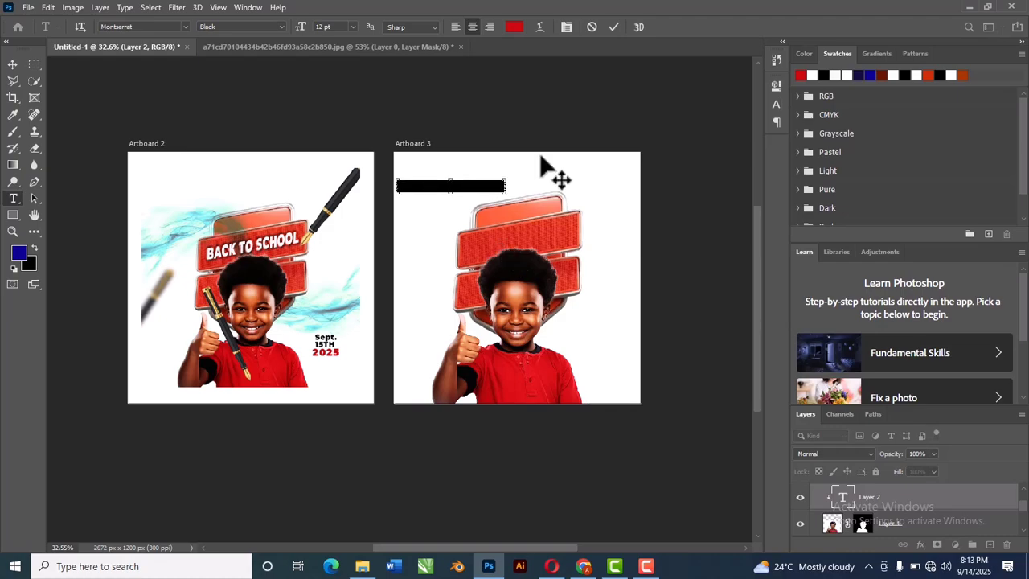
{"action": "left_click", "coordinate": [614, 25]}
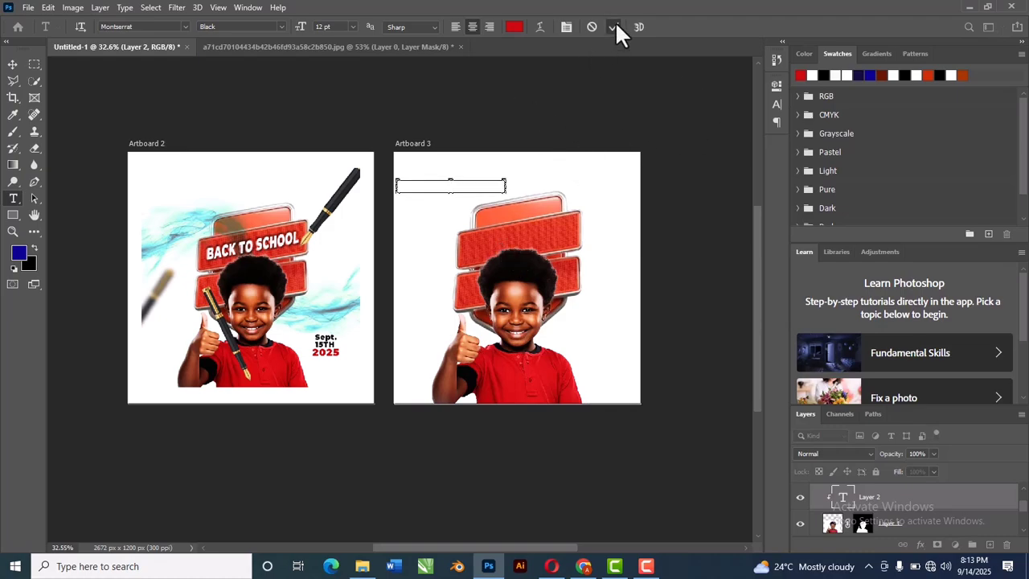
Step: Set the colour of the clipped "BACK TO SCHOOL" text to black, 000000
{"action": "double_click", "coordinate": [841, 498]}
{"action": "left_click", "coordinate": [514, 27]}
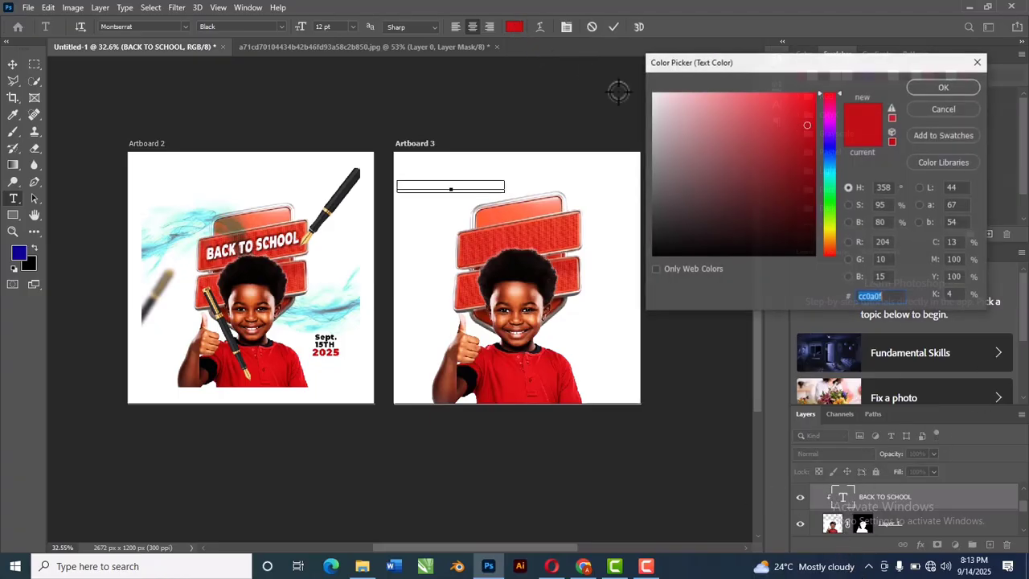
{"action": "left_click_drag", "start_coordinate": [730, 214], "coordinate": [638, 268]}
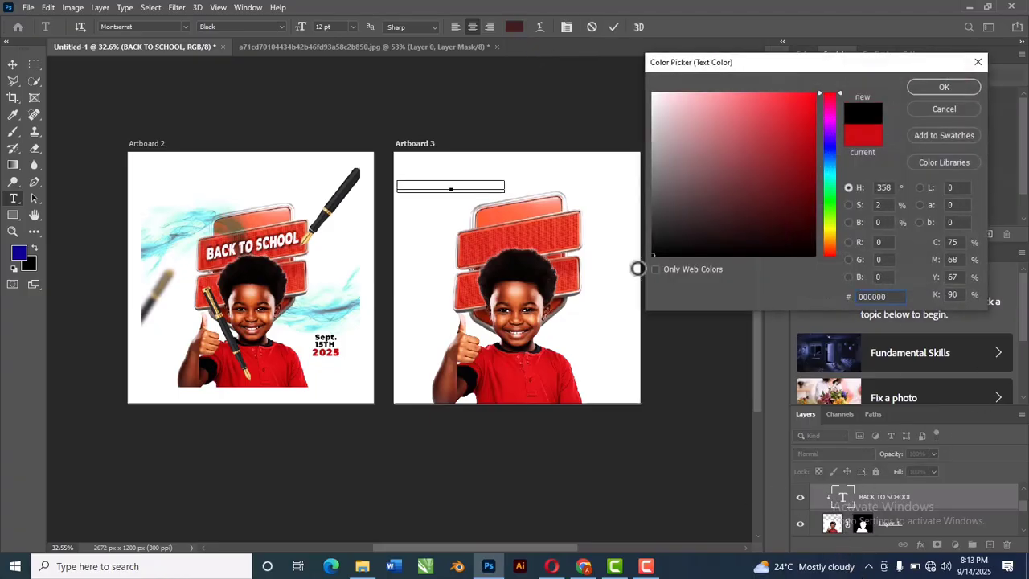
{"action": "left_click", "coordinate": [924, 87]}
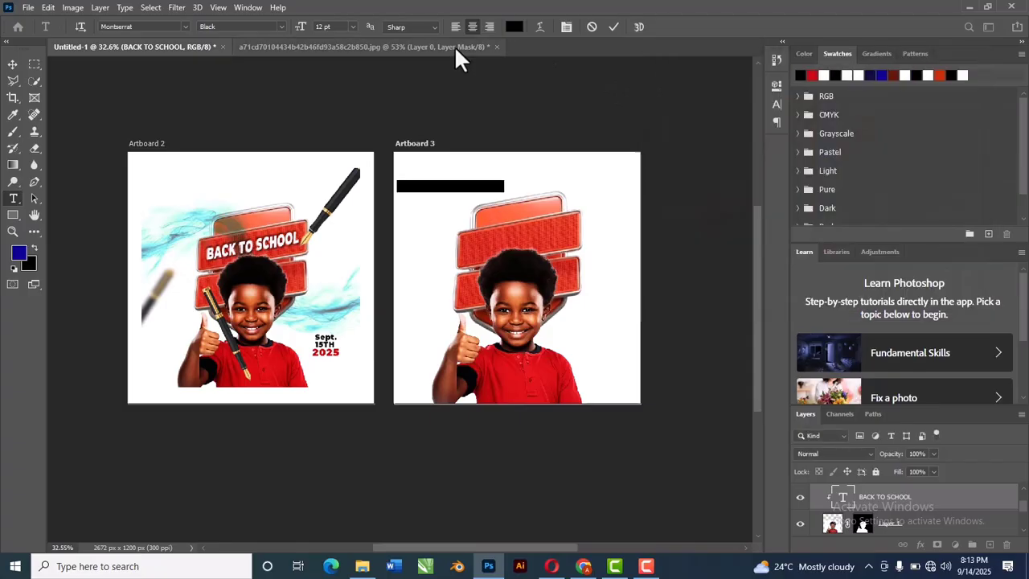
{"action": "left_click", "coordinate": [613, 27]}
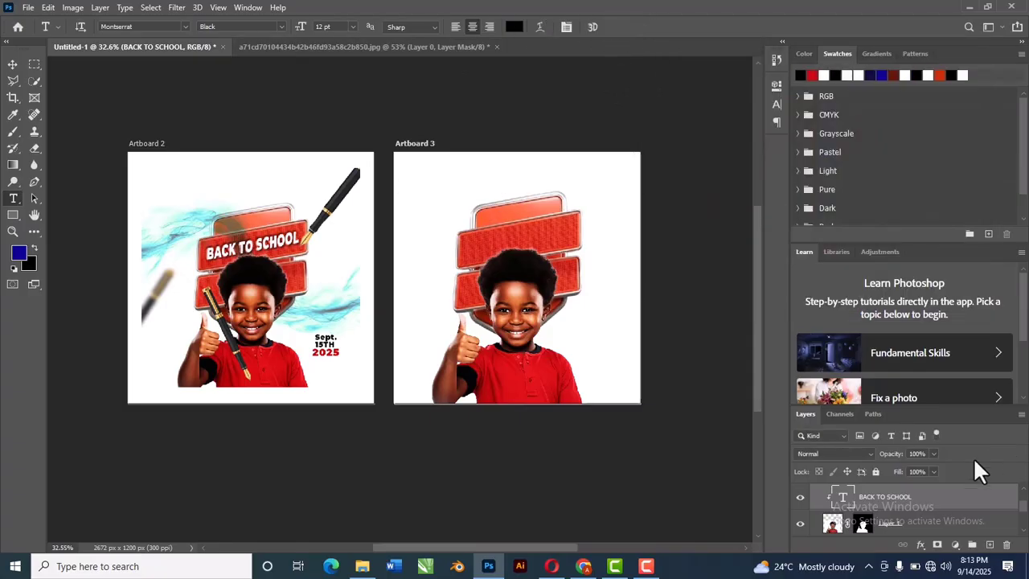
Step: Delete the clipped "BACK TO SCHOOL" text layer above the boy's layer
{"action": "right_click", "coordinate": [842, 497]}
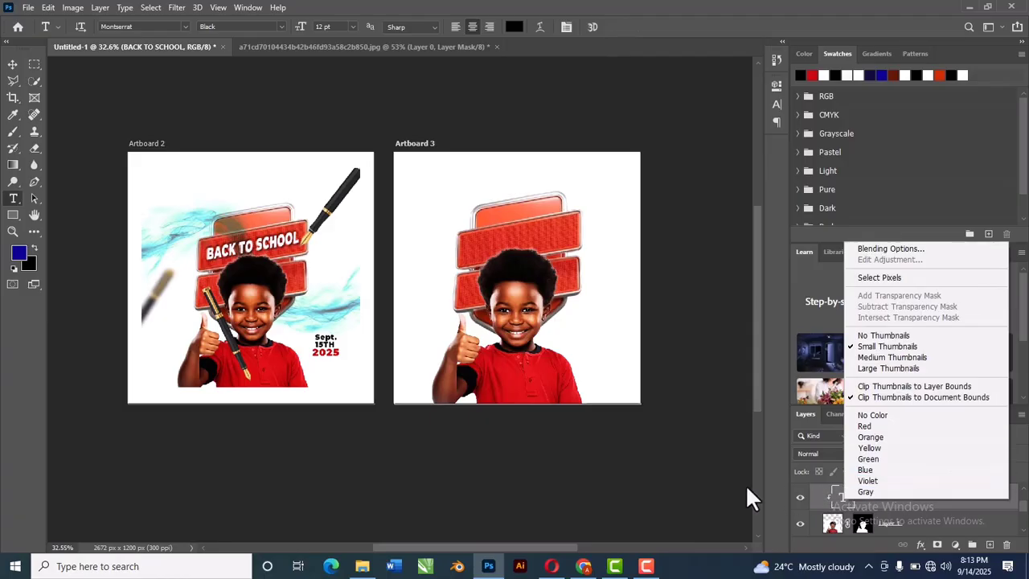
{"action": "left_click", "coordinate": [775, 498]}
{"action": "right_click", "coordinate": [922, 502]}
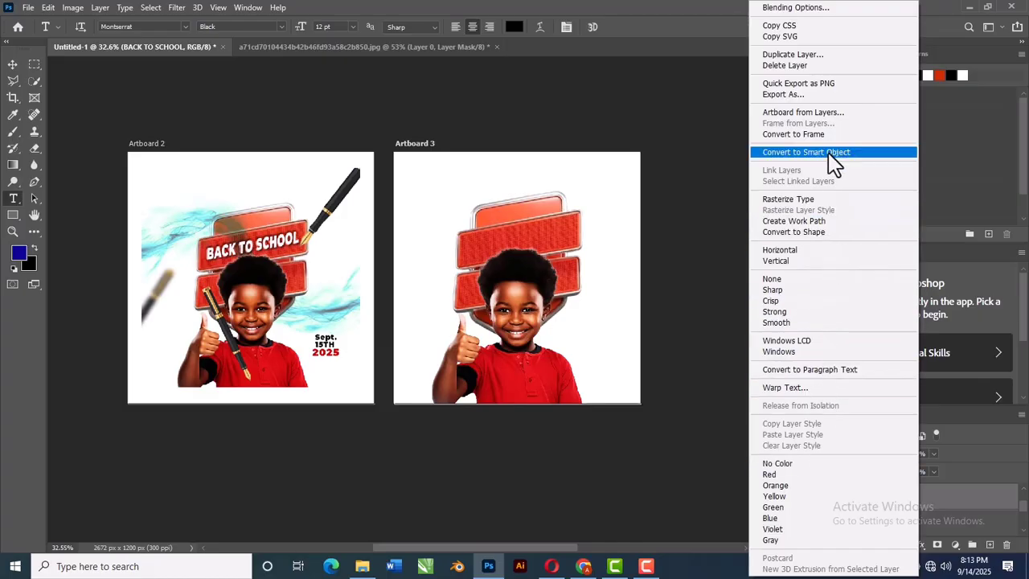
{"action": "left_click", "coordinate": [687, 324]}
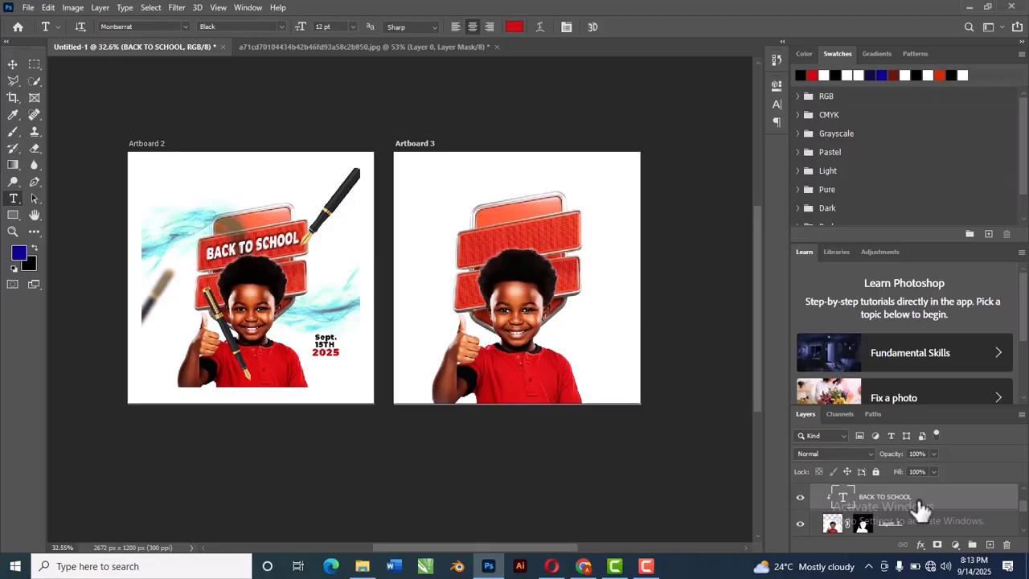
{"action": "key", "text": "Delete"}
{"action": "key", "text": "Delete"}
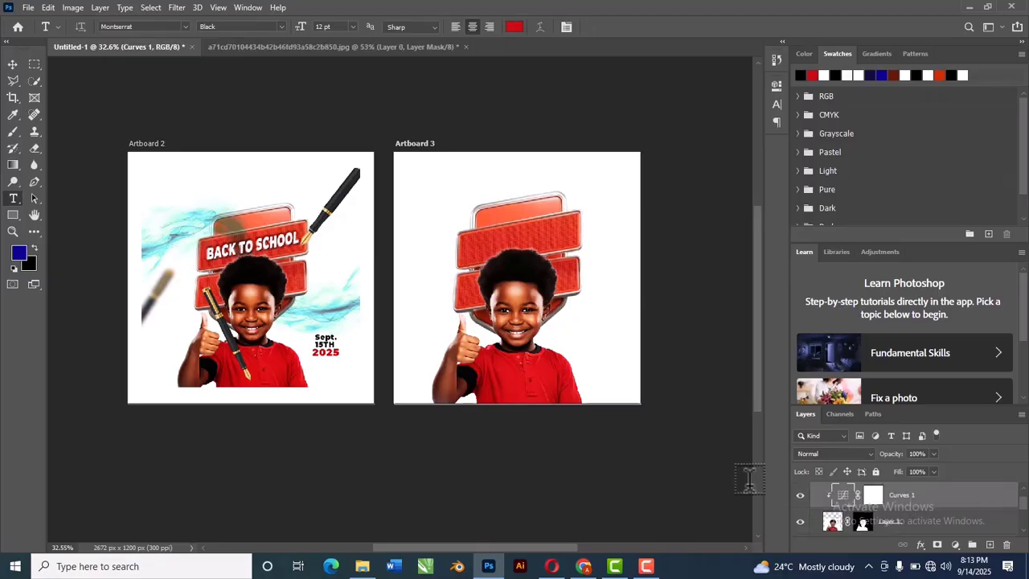
Step: Add a new empty layer above the Curves adjustment as the topmost layer of Artboard 3
{"action": "left_click", "coordinate": [13, 64]}
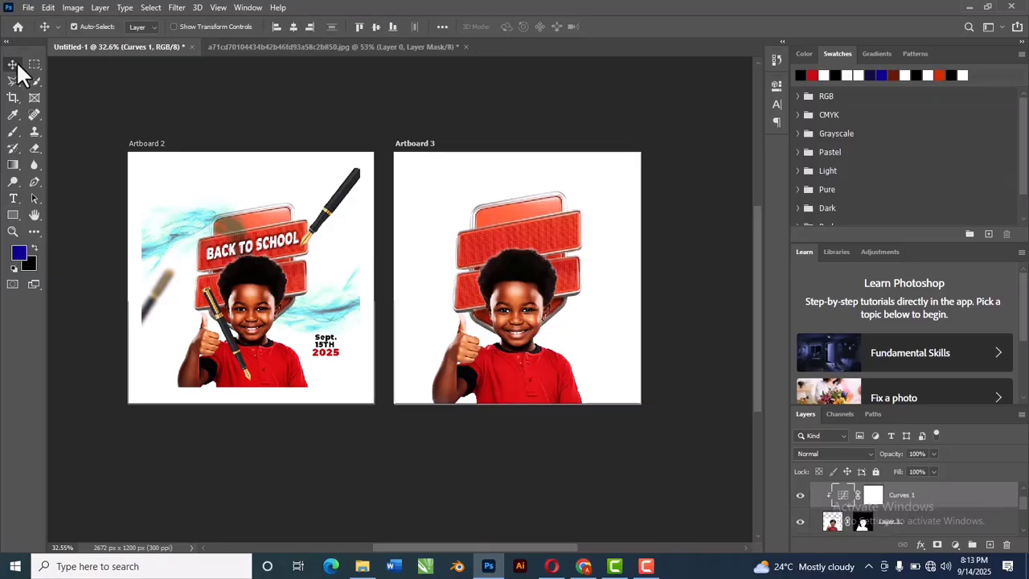
{"action": "left_click", "coordinate": [666, 320]}
{"action": "scroll", "coordinate": [984, 524], "scroll_direction": "up", "scroll_amount": 1}
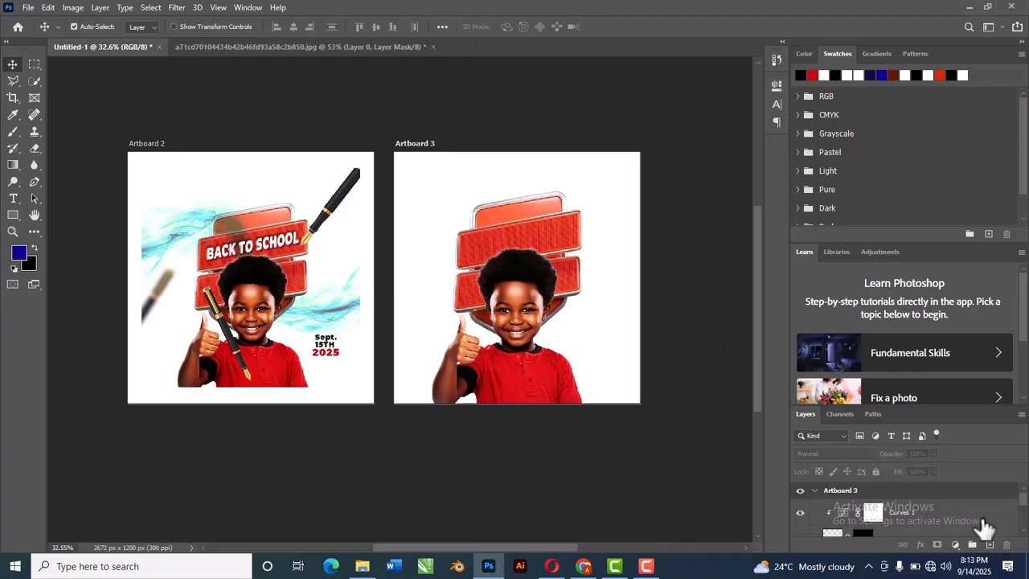
{"action": "left_click", "coordinate": [948, 496]}
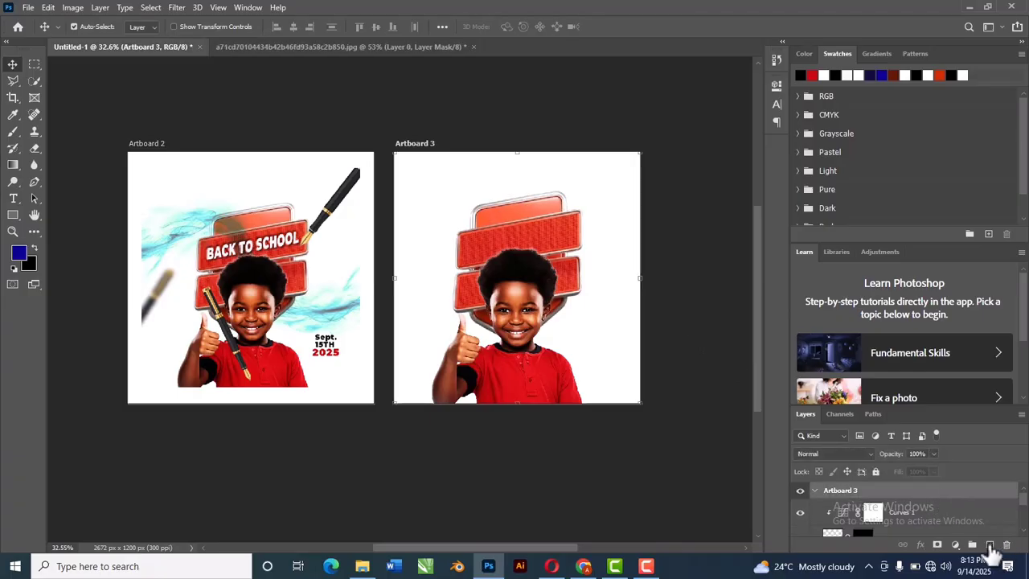
{"action": "left_click", "coordinate": [989, 544]}
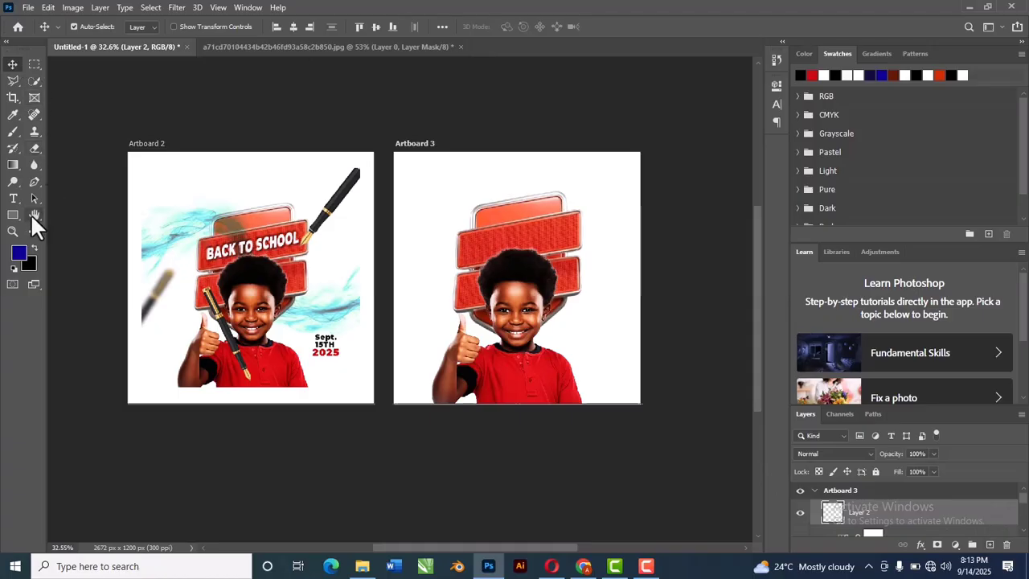
Step: Enter the text "BACK TO SCHOOL" in red 12 pt Montserrat Black in the upper-left area of Artboard 3
{"action": "left_click", "coordinate": [13, 199]}
{"action": "left_click", "coordinate": [447, 190]}
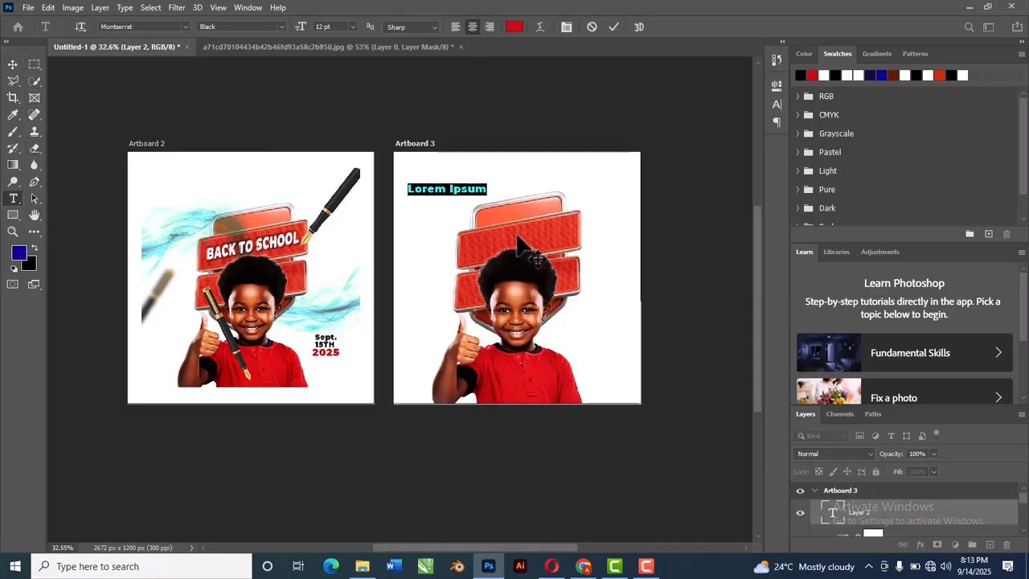
{"action": "type", "text": "BACK TO"}
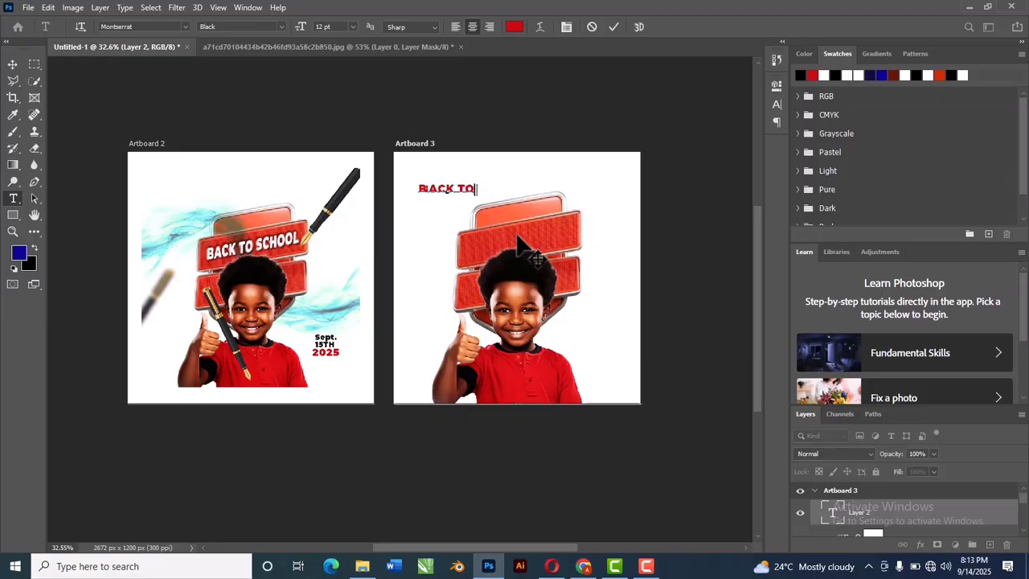
{"action": "type", "text": " SCHOOL"}
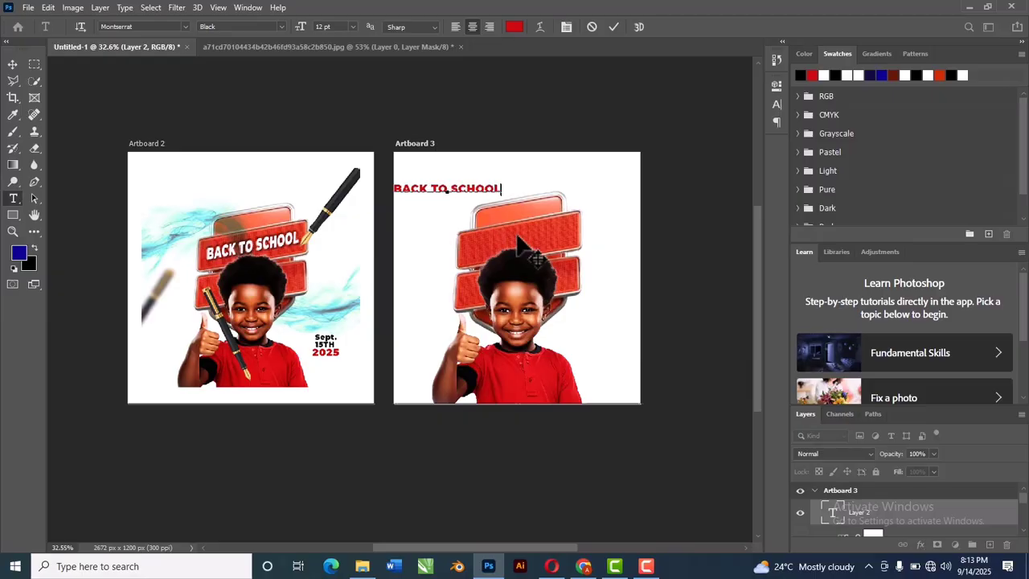
{"action": "key", "text": "ctrl+a"}
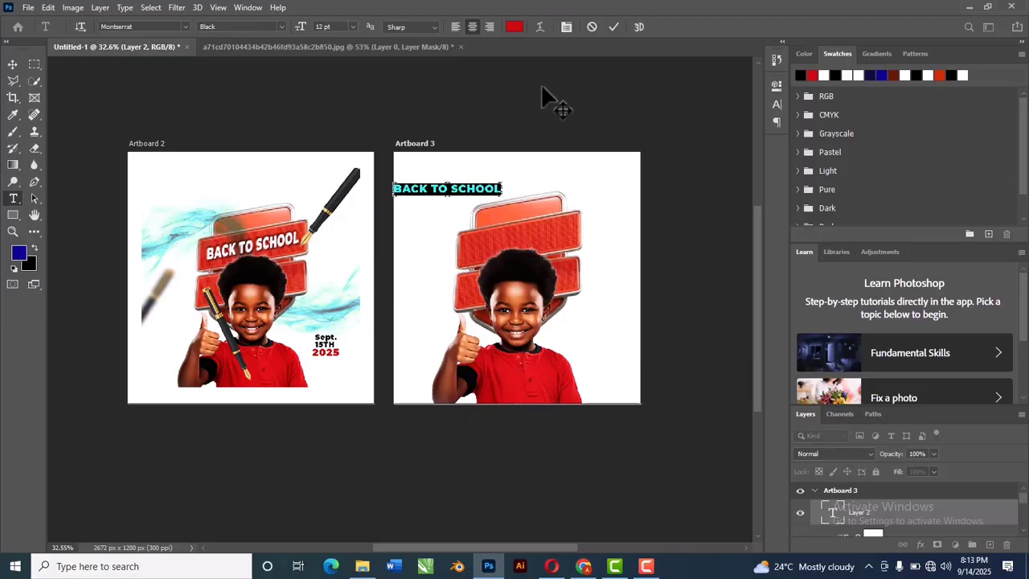
{"action": "left_click", "coordinate": [613, 27]}
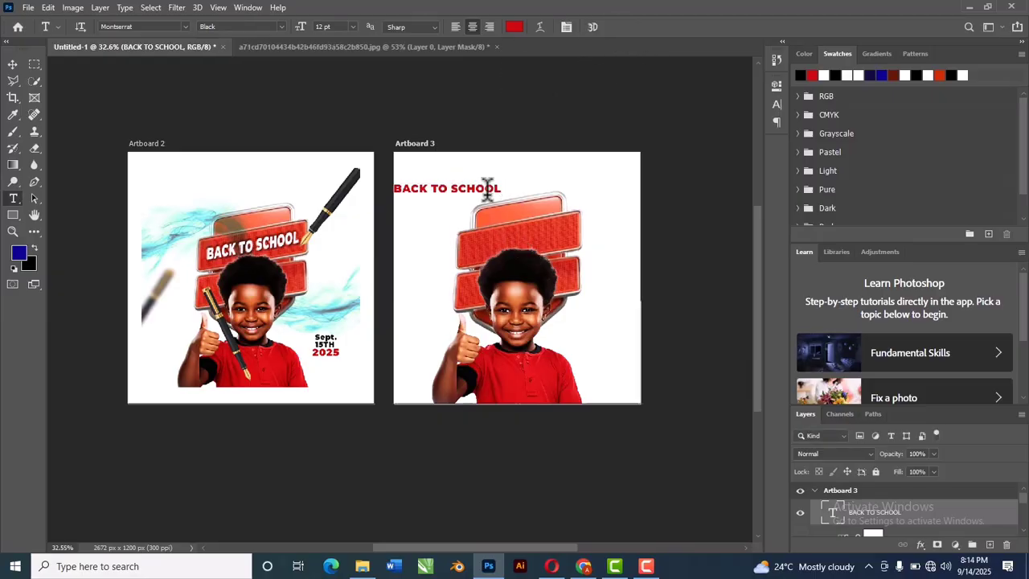
Step: Move the "BACK TO SCHOOL" text onto the sign's plank just above the boy's hair and rotate it about -9.6° to match the plank's slant
{"action": "left_click", "coordinate": [13, 65]}
{"action": "left_click_drag", "start_coordinate": [480, 193], "coordinate": [604, 233]}
{"action": "key", "text": "ctrl+t"}
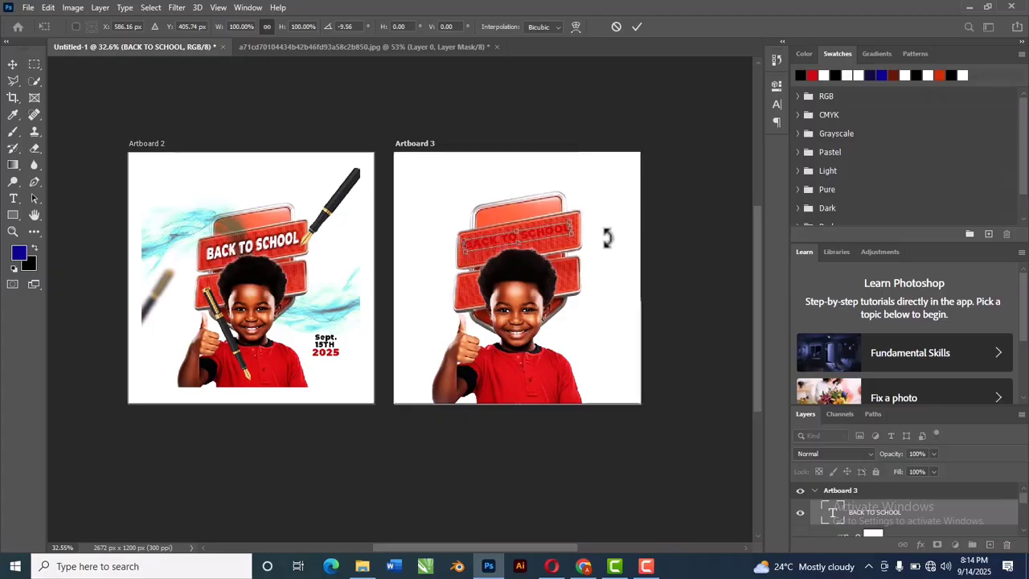
{"action": "left_click", "coordinate": [634, 25]}
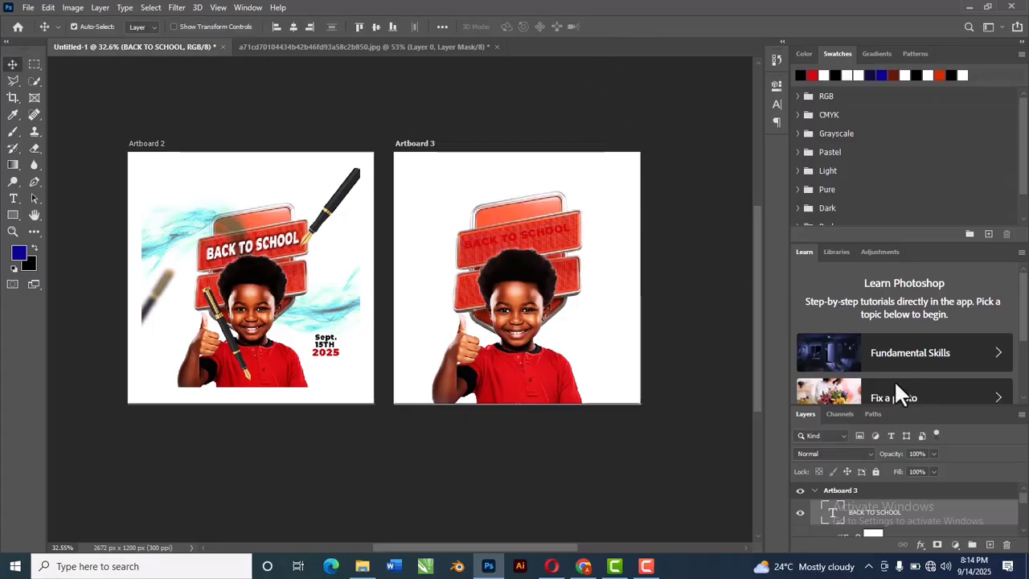
Step: Set the colour of the "BACK TO SCHOOL" text on the sign to white, ffffff
{"action": "double_click", "coordinate": [832, 518]}
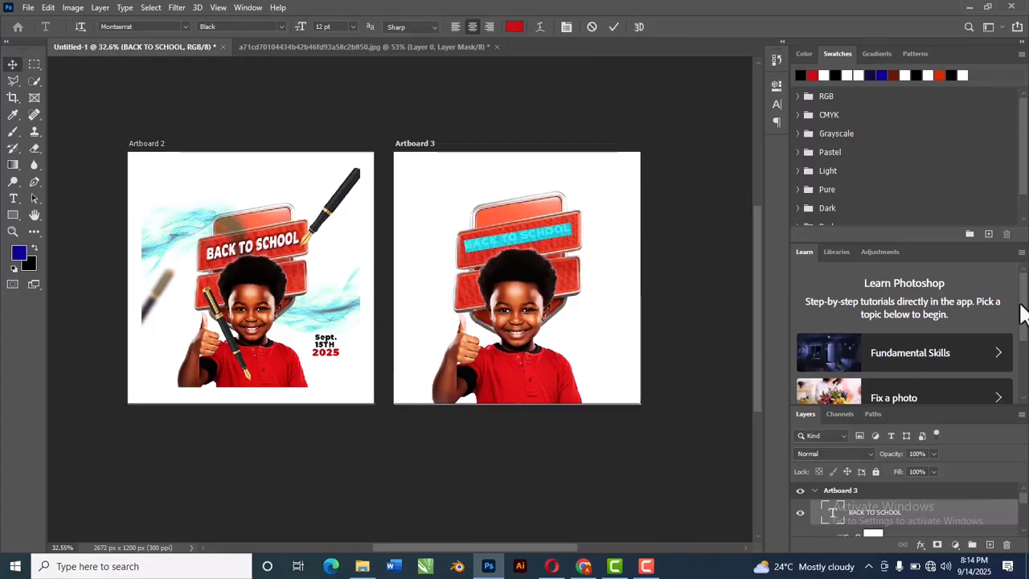
{"action": "left_click", "coordinate": [515, 27]}
{"action": "left_click", "coordinate": [452, 193]}
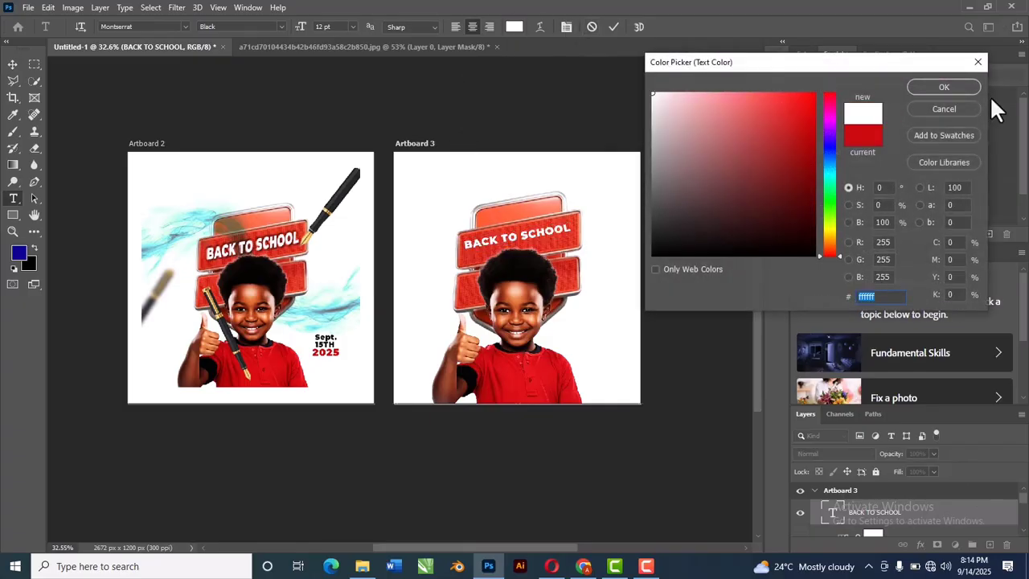
{"action": "left_click", "coordinate": [943, 88]}
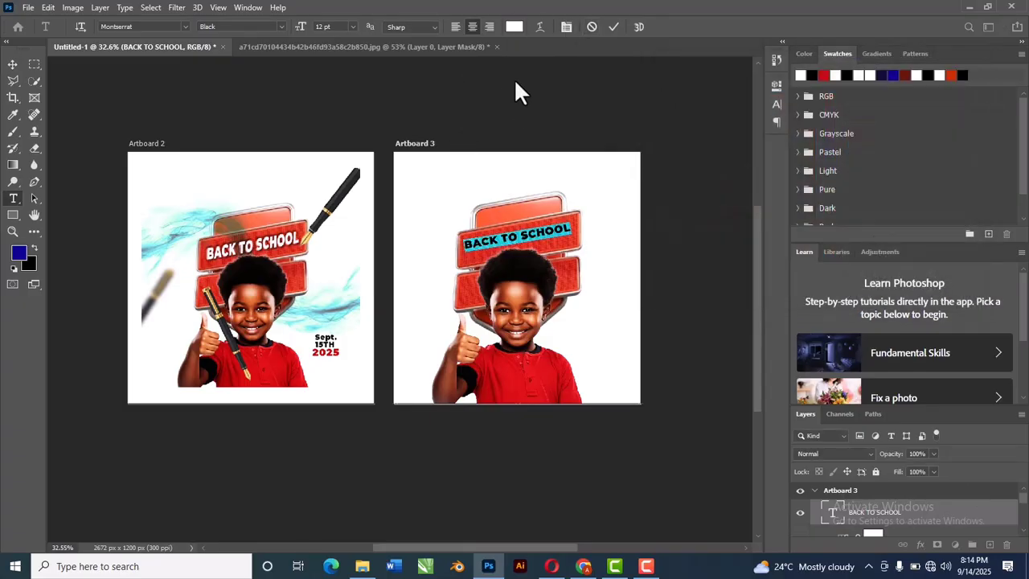
{"action": "left_click", "coordinate": [616, 27]}
Step: Stretch the white "BACK TO SCHOOL" text to about 105% width and 125% height so it fills the sign's plank
{"action": "key", "text": "v"}
{"action": "scroll", "coordinate": [552, 243], "scroll_direction": "up", "scroll_amount": 3}
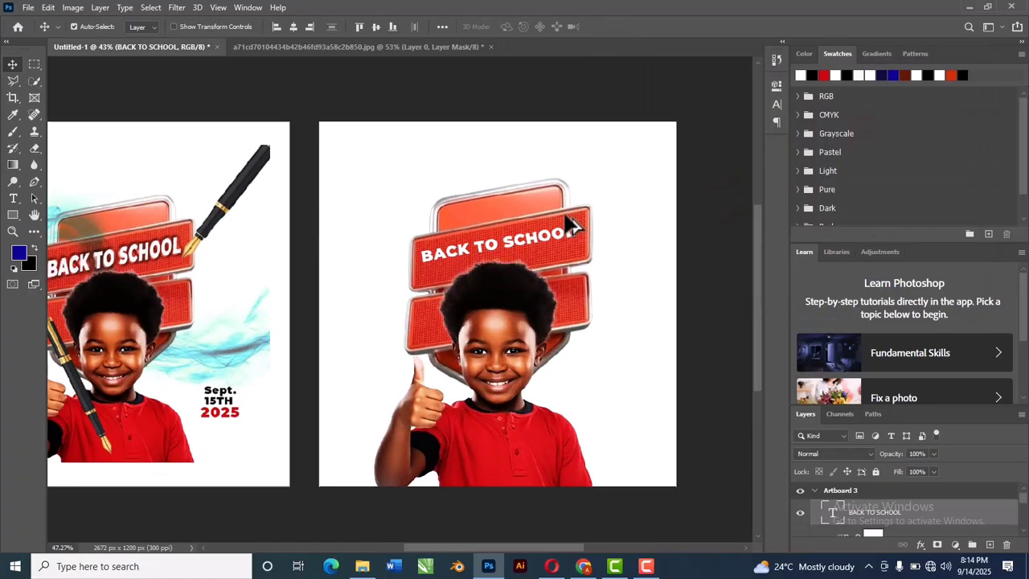
{"action": "left_click_drag", "start_coordinate": [548, 243], "coordinate": [552, 248]}
{"action": "key", "text": "ctrl+t"}
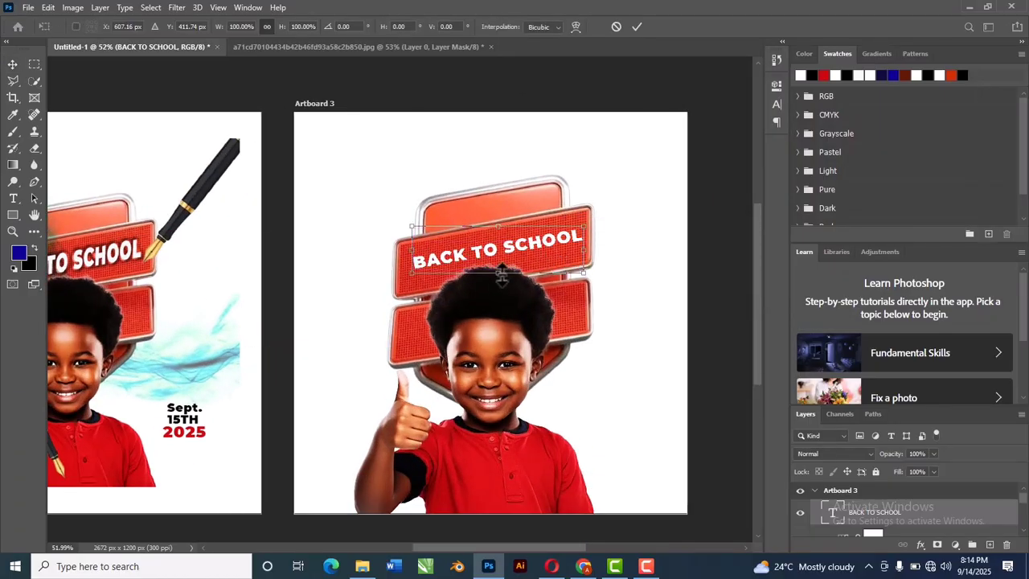
{"action": "left_click_drag", "start_coordinate": [501, 274], "coordinate": [500, 280]}
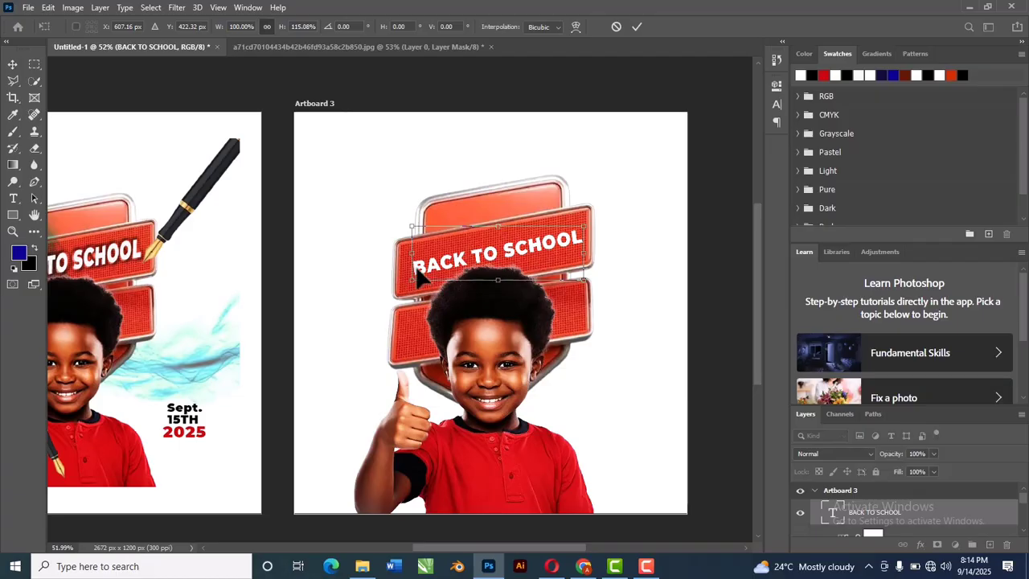
{"action": "left_click_drag", "start_coordinate": [408, 255], "coordinate": [401, 255]}
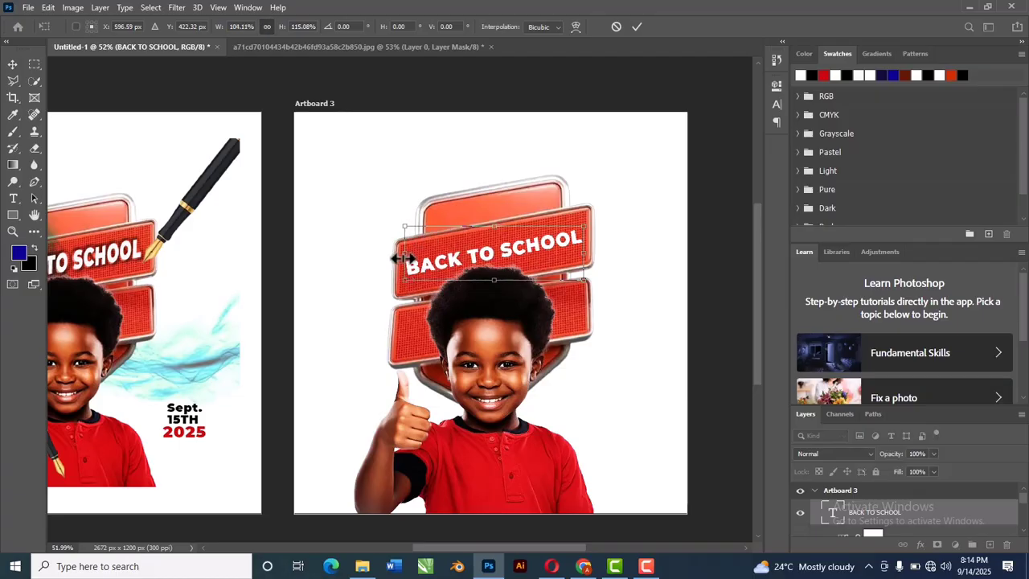
{"action": "left_click_drag", "start_coordinate": [589, 217], "coordinate": [590, 210]}
{"action": "left_click_drag", "start_coordinate": [406, 251], "coordinate": [402, 249]}
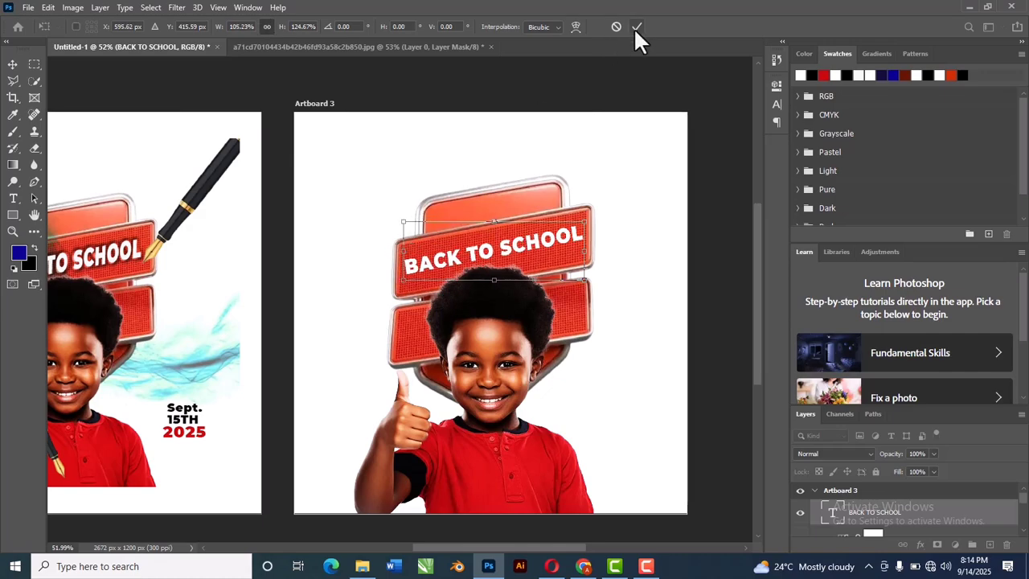
{"action": "left_click", "coordinate": [635, 28]}
Step: Enable the Bevel & Emboss layer effect on the "BACK TO SCHOOL" text, keeping the artboard in view
{"action": "scroll", "coordinate": [471, 284], "scroll_direction": "down", "scroll_amount": 3}
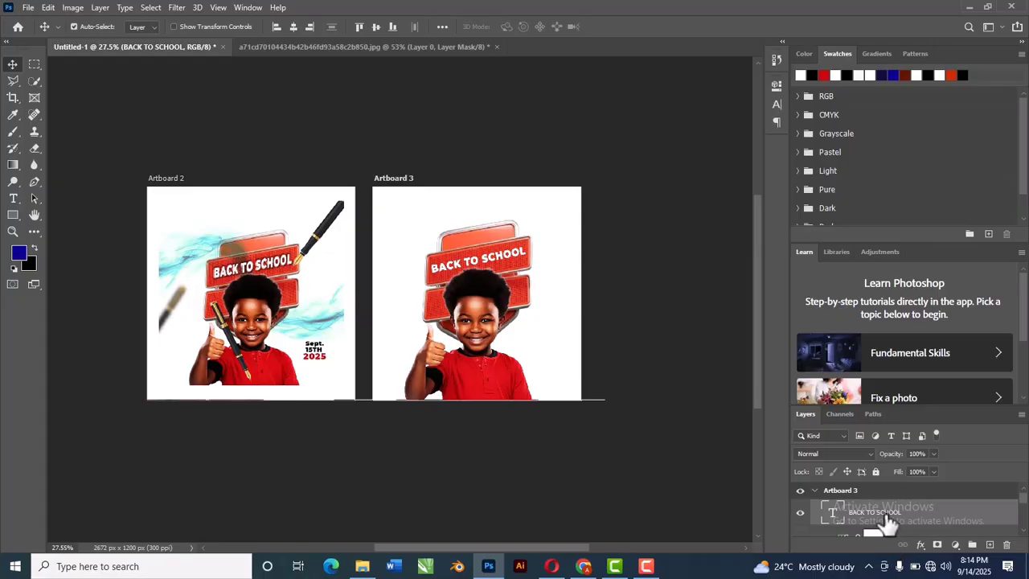
{"action": "left_click", "coordinate": [955, 545]}
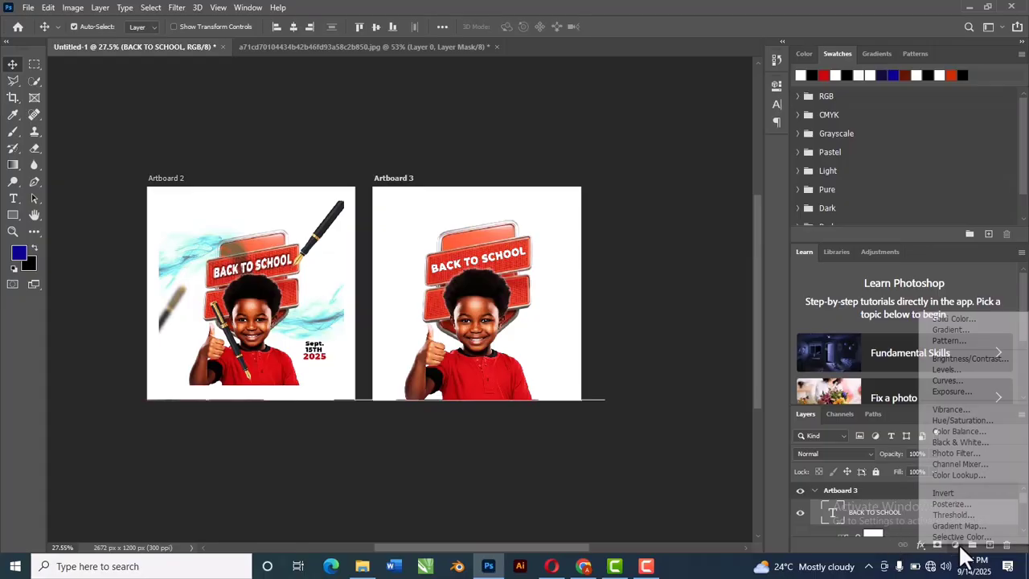
{"action": "left_click", "coordinate": [916, 542]}
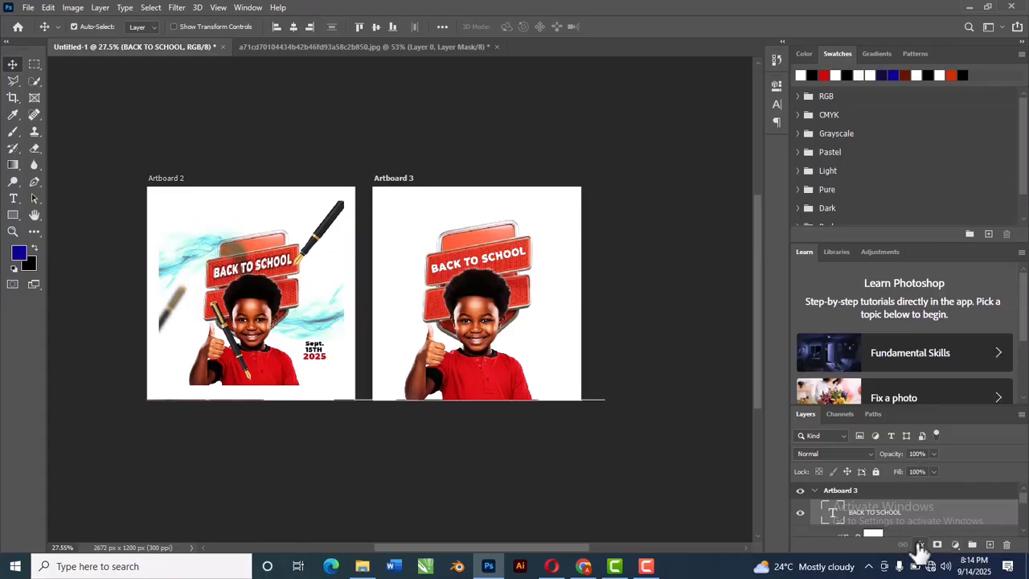
{"action": "left_click", "coordinate": [916, 542]}
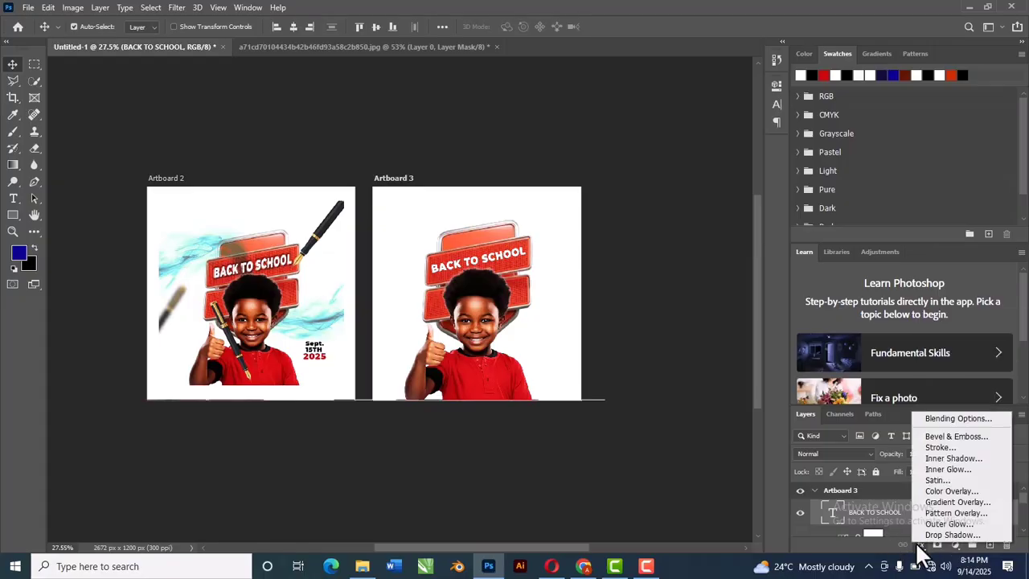
{"action": "left_click", "coordinate": [956, 418]}
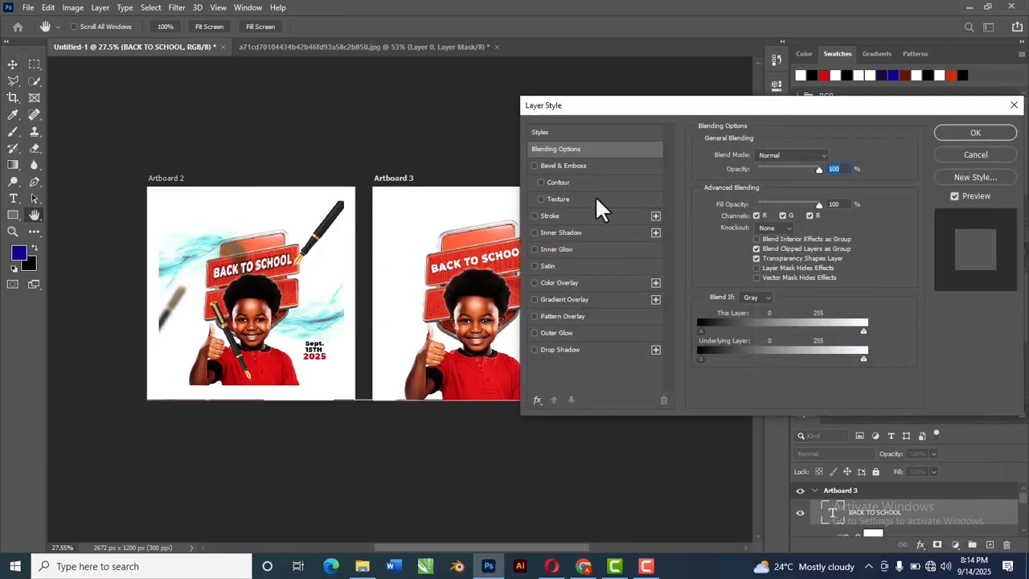
{"action": "left_click", "coordinate": [586, 166]}
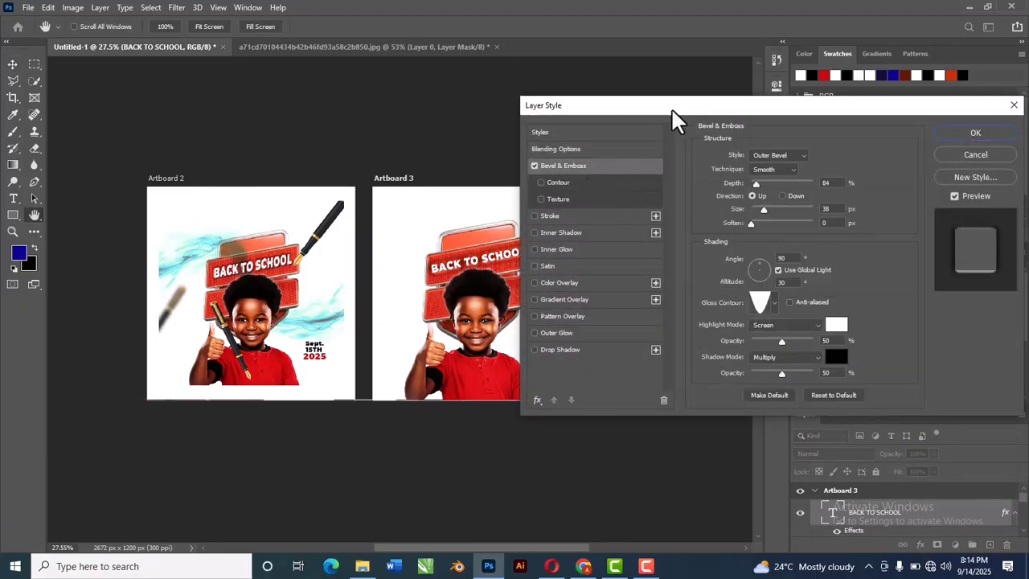
{"action": "left_click_drag", "start_coordinate": [672, 110], "coordinate": [723, 78]}
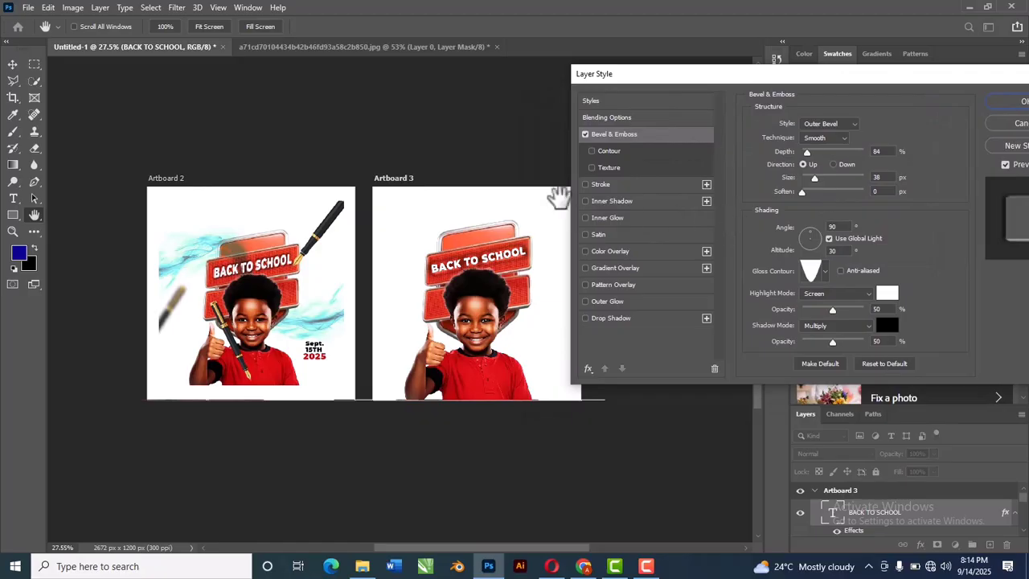
Step: Set the text's Bevel & Emboss size to 16 px and apply the layer style
{"action": "left_click_drag", "start_coordinate": [814, 178], "coordinate": [809, 179]}
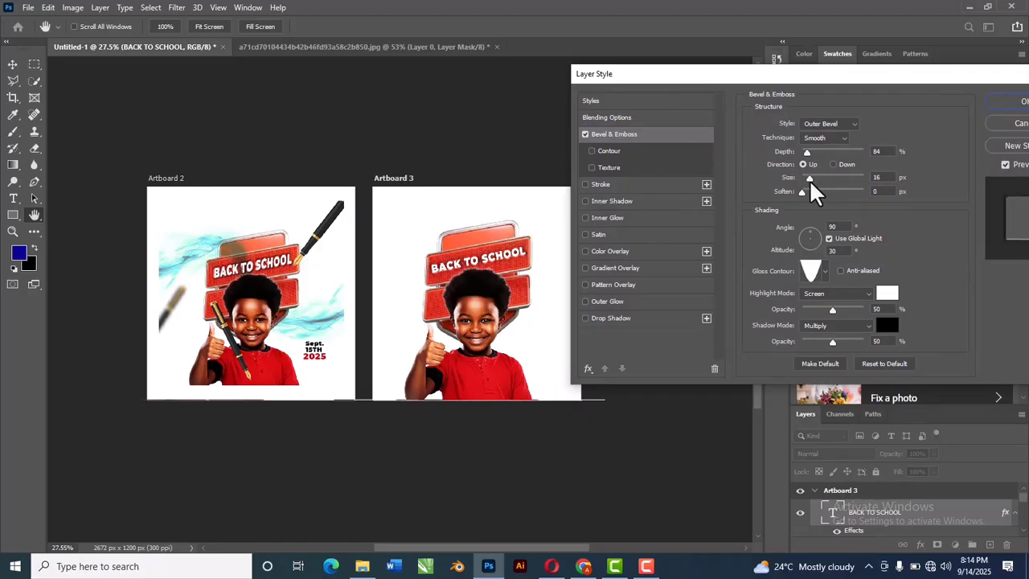
{"action": "left_click", "coordinate": [809, 180]}
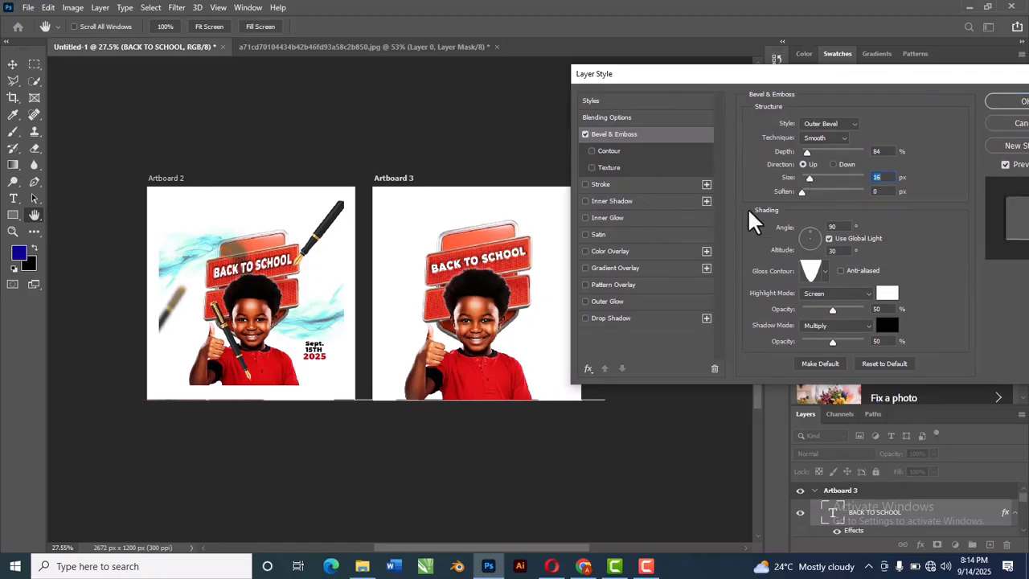
{"action": "left_click", "coordinate": [879, 176]}
{"action": "left_click_drag", "start_coordinate": [815, 78], "coordinate": [777, 78]}
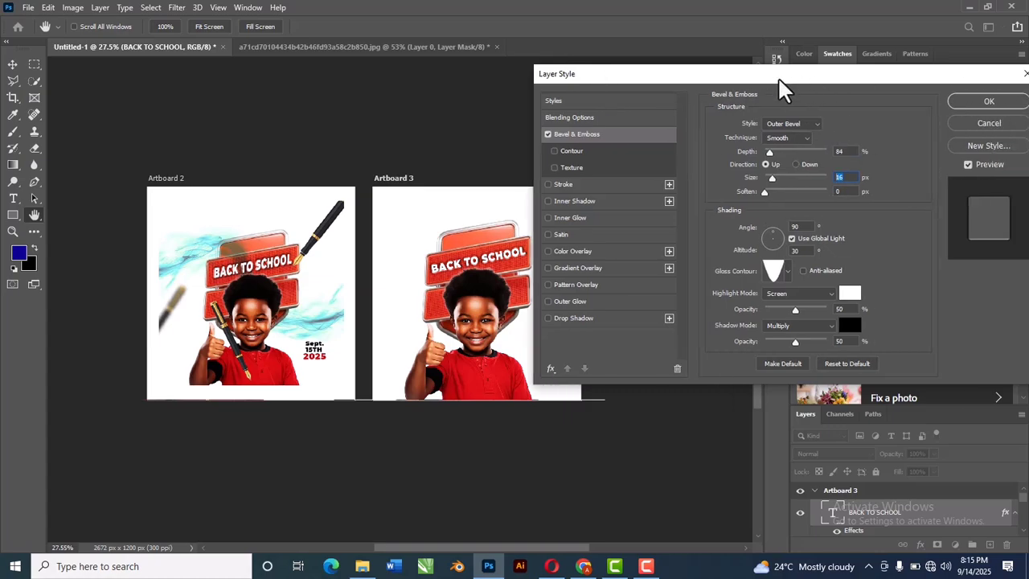
{"action": "left_click", "coordinate": [989, 102]}
{"action": "scroll", "coordinate": [463, 336], "scroll_direction": "up", "scroll_amount": 3}
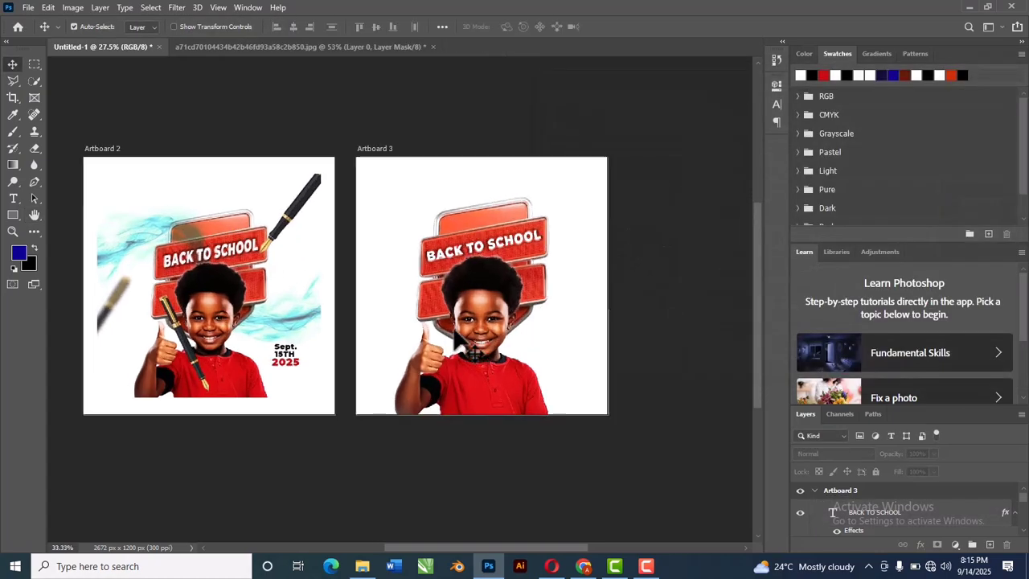
{"action": "scroll", "coordinate": [483, 320], "scroll_direction": "down", "scroll_amount": 3}
{"action": "left_click", "coordinate": [348, 309]}
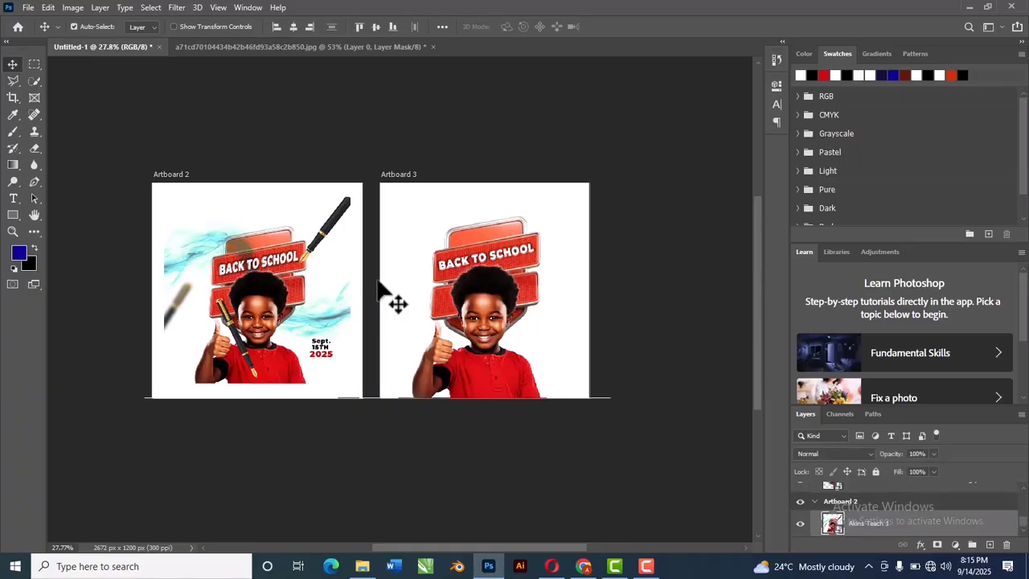
{"action": "left_click", "coordinate": [508, 309]}
{"action": "left_click", "coordinate": [627, 282]}
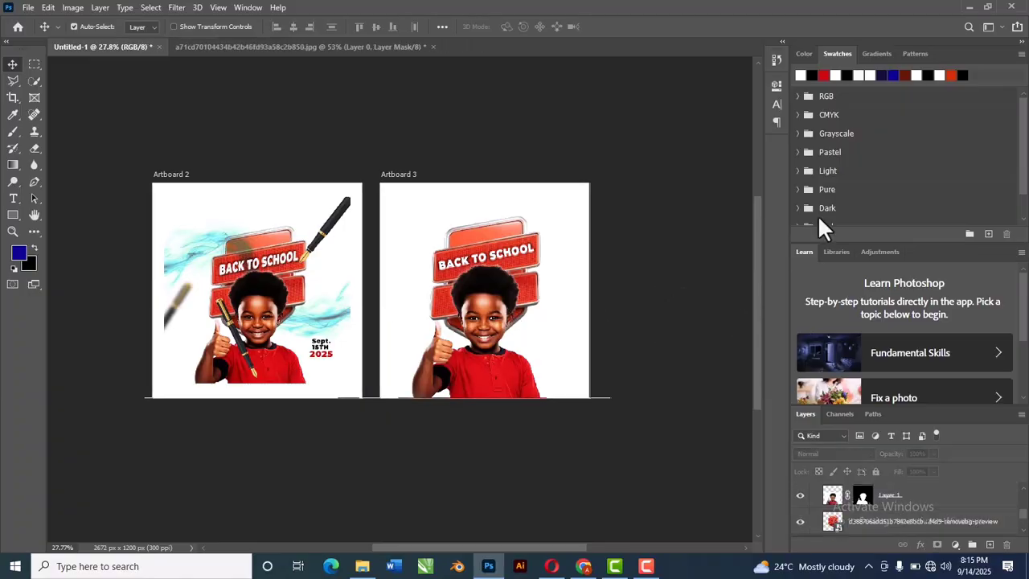
Step: Start placing an embedded file and look through the Downloads folder for the next flyer image
{"action": "left_click", "coordinate": [28, 8]}
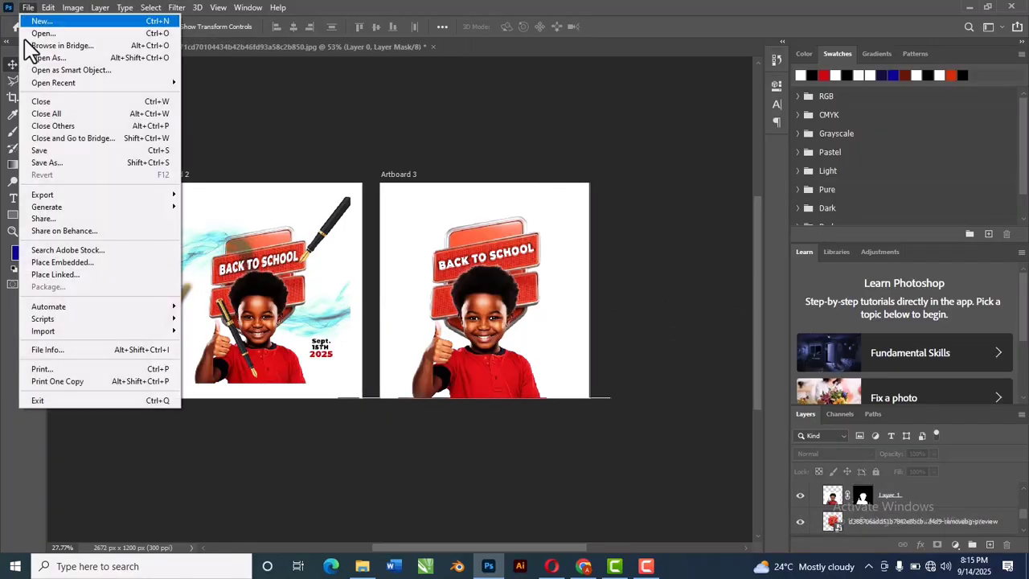
{"action": "left_click", "coordinate": [101, 266]}
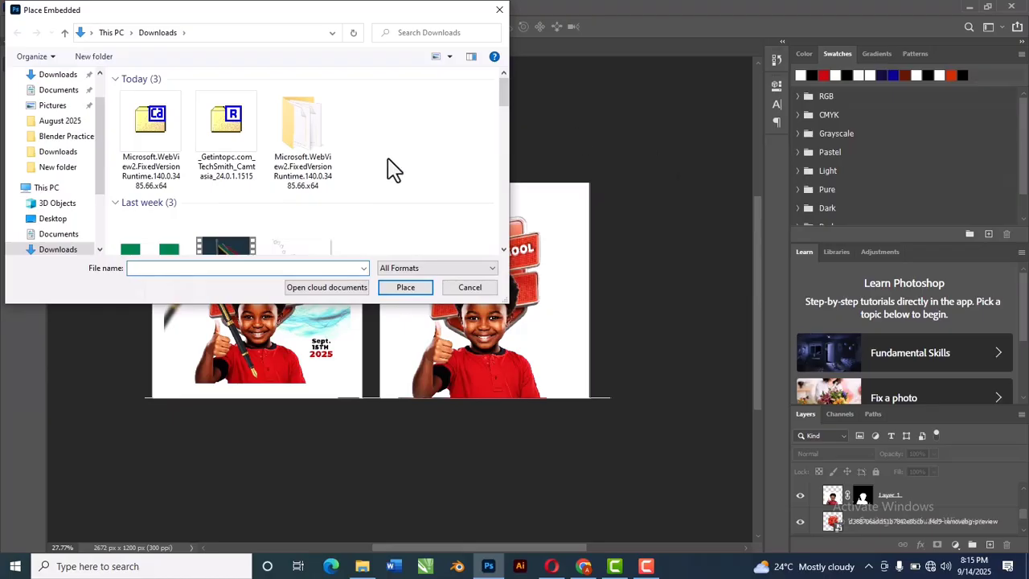
{"action": "scroll", "coordinate": [448, 160], "scroll_direction": "down", "scroll_amount": 10}
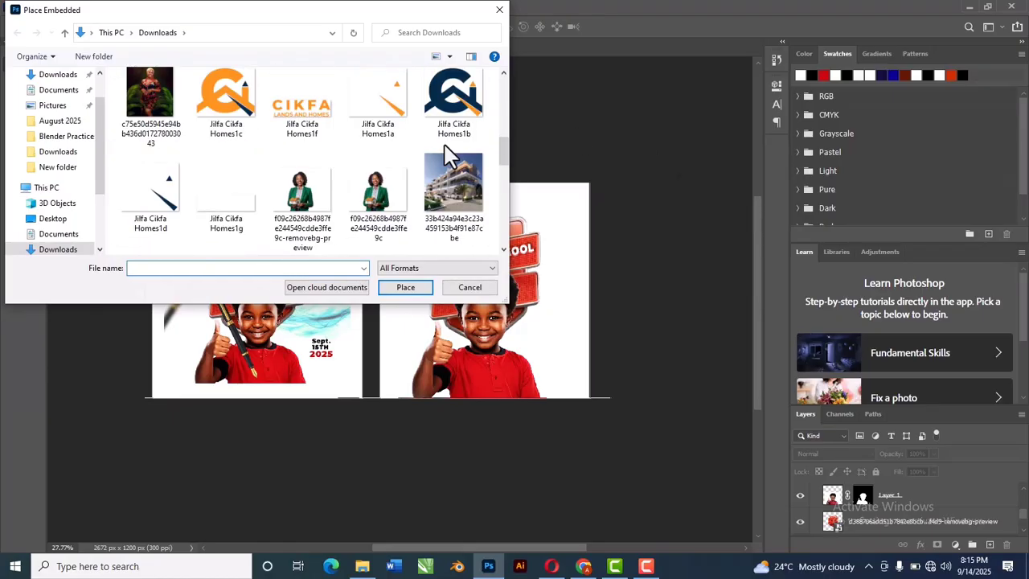
{"action": "scroll", "coordinate": [450, 157], "scroll_direction": "down", "scroll_amount": 10}
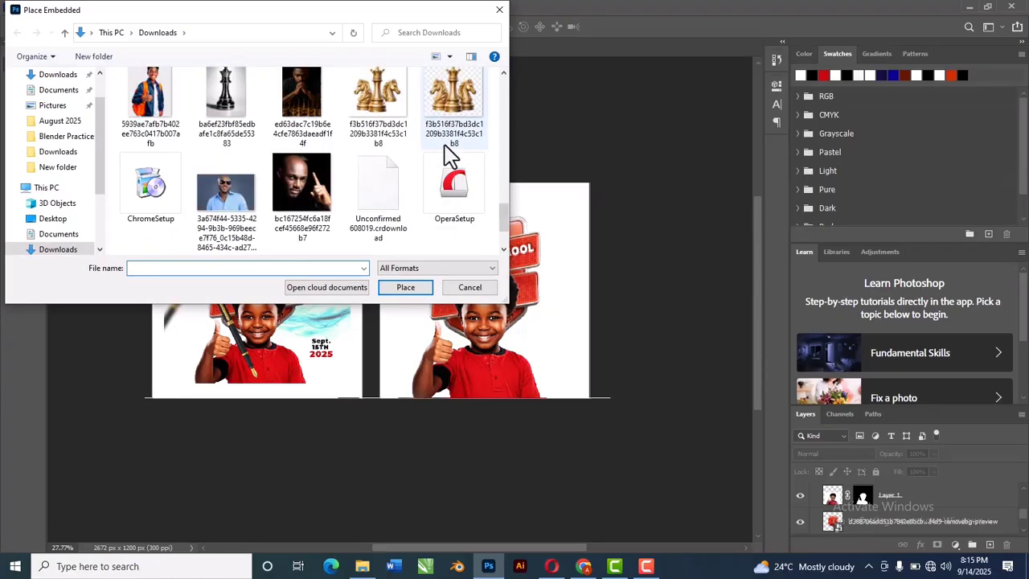
{"action": "scroll", "coordinate": [450, 157], "scroll_direction": "down", "scroll_amount": 3}
{"action": "scroll", "coordinate": [450, 156], "scroll_direction": "up", "scroll_amount": 3}
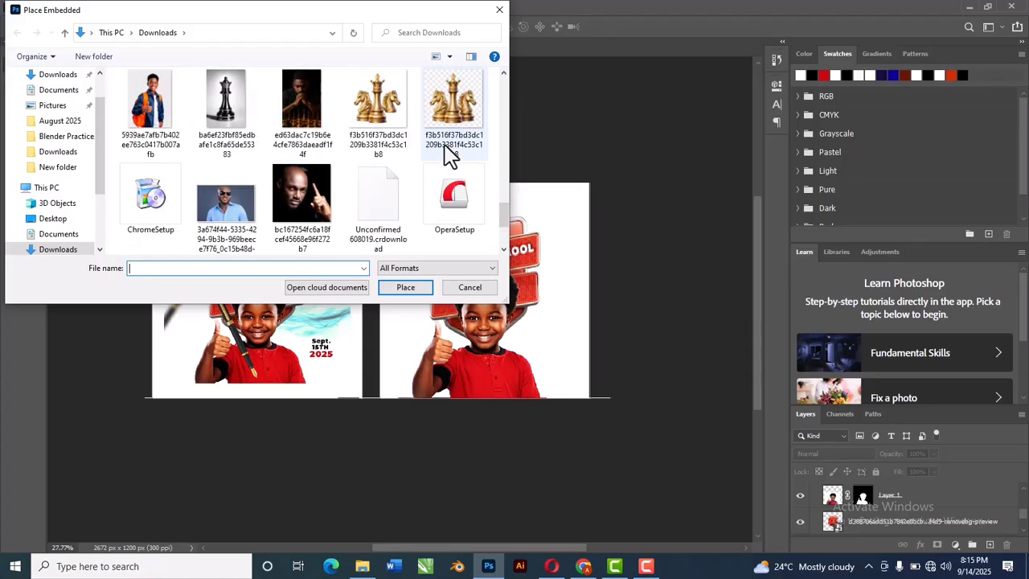
{"action": "scroll", "coordinate": [450, 157], "scroll_direction": "up", "scroll_amount": 3}
{"action": "scroll", "coordinate": [450, 157], "scroll_direction": "up", "scroll_amount": 2}
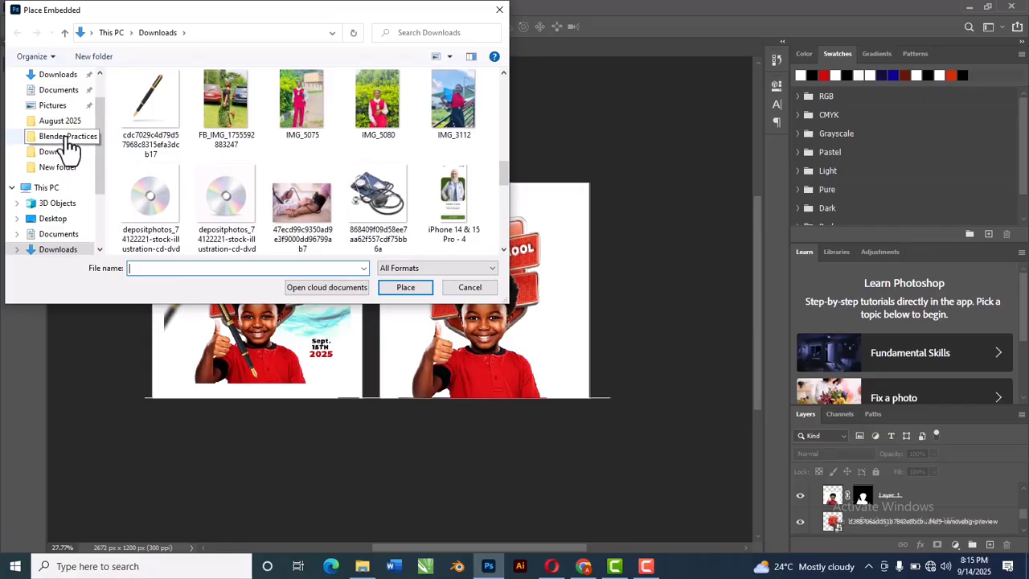
{"action": "scroll", "coordinate": [66, 138], "scroll_direction": "up", "scroll_amount": 1}
{"action": "scroll", "coordinate": [66, 138], "scroll_direction": "down", "scroll_amount": 1}
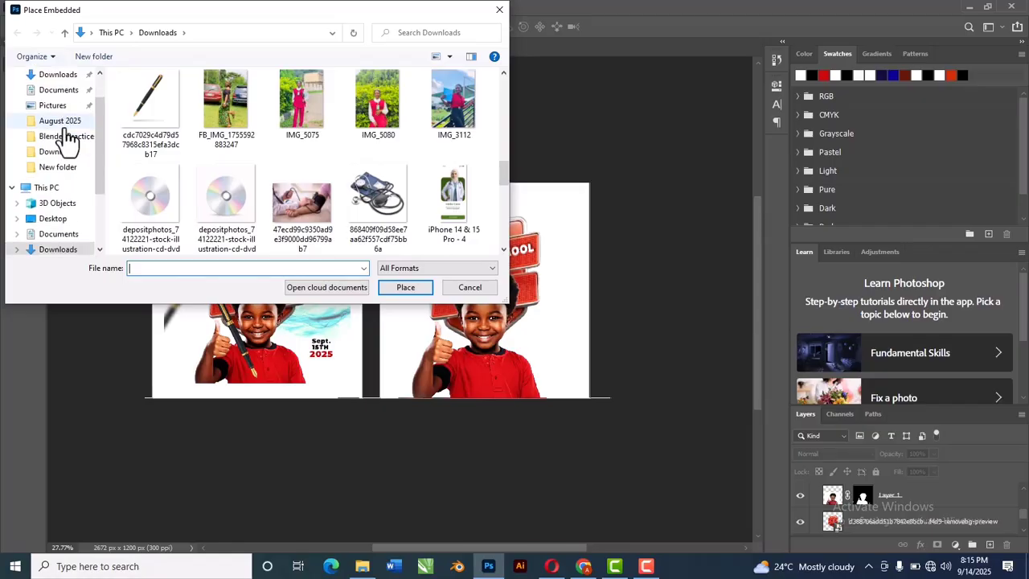
Step: Check the Documents folder for the flyer image and return to Downloads
{"action": "left_click", "coordinate": [63, 234]}
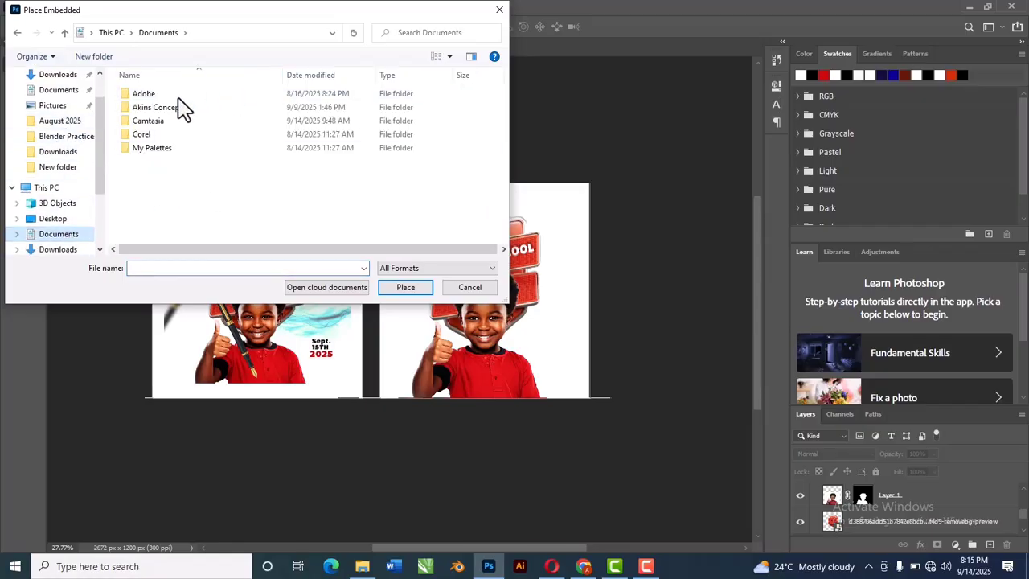
{"action": "key", "text": "F9"}
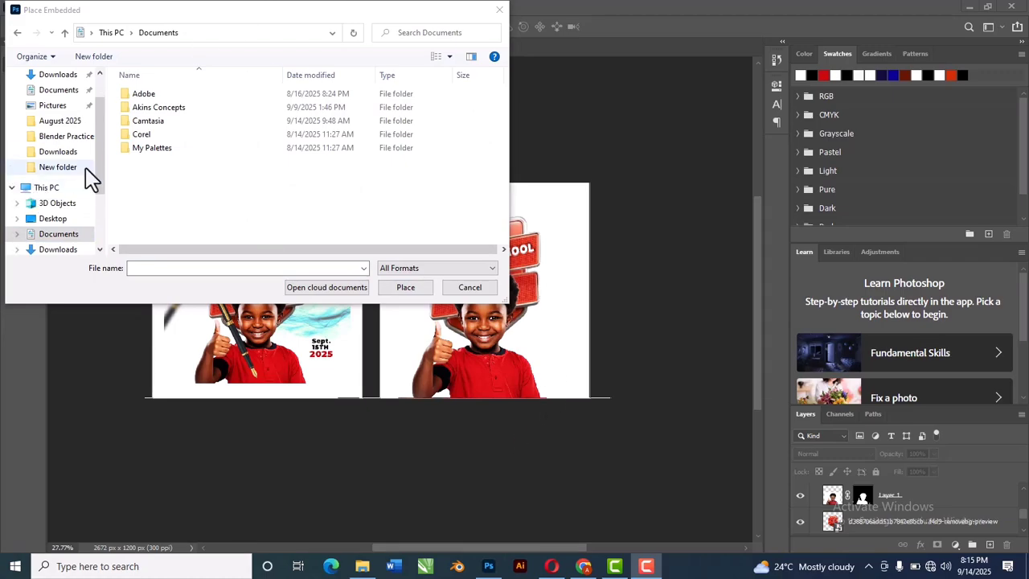
{"action": "scroll", "coordinate": [83, 166], "scroll_direction": "up", "scroll_amount": 1}
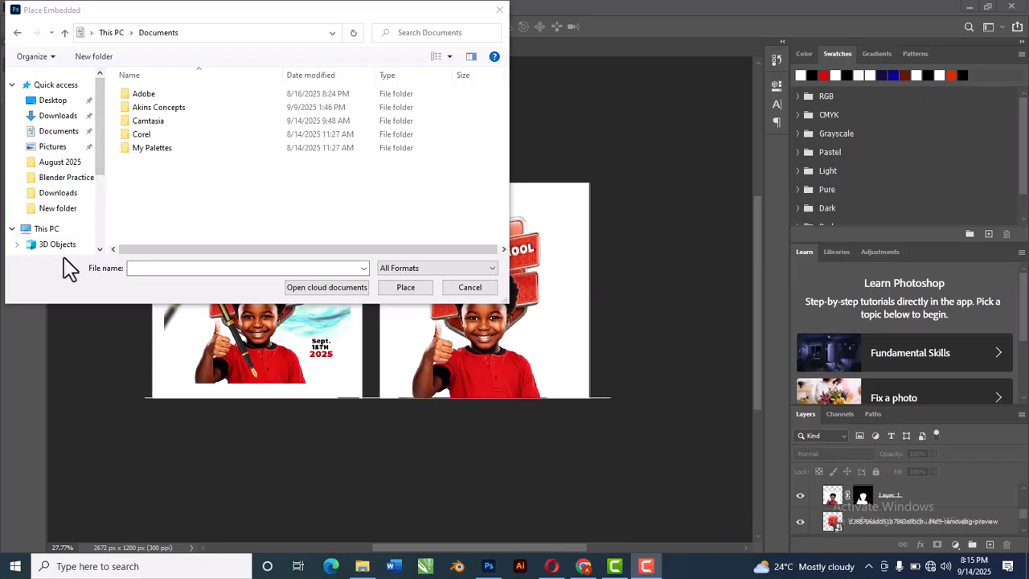
{"action": "left_click", "coordinate": [58, 115]}
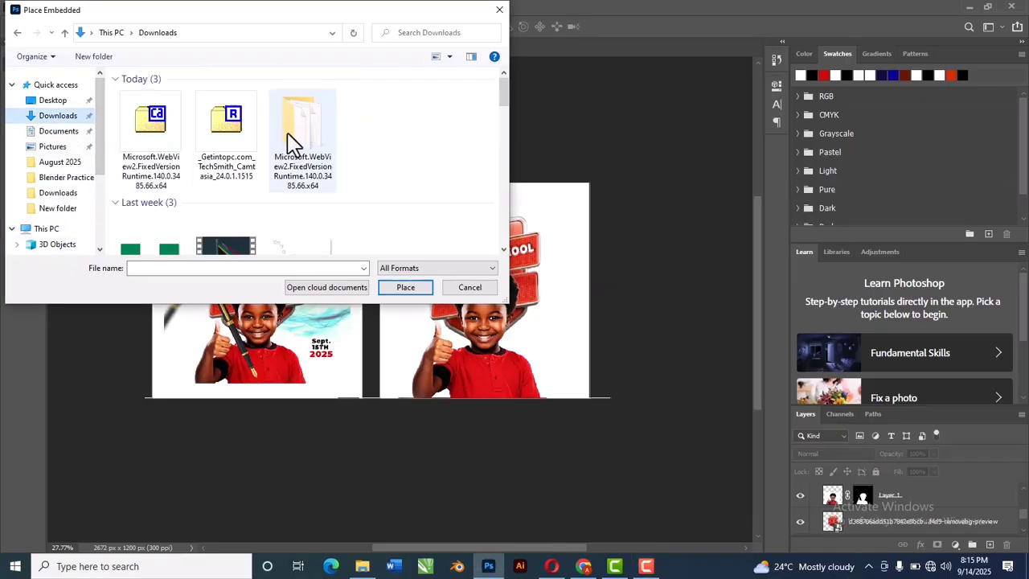
Step: Browse further down the Downloads folder and check its Telegram Desktop subfolder for the next flyer image
{"action": "scroll", "coordinate": [389, 132], "scroll_direction": "down", "scroll_amount": 3}
{"action": "scroll", "coordinate": [389, 133], "scroll_direction": "down", "scroll_amount": 10}
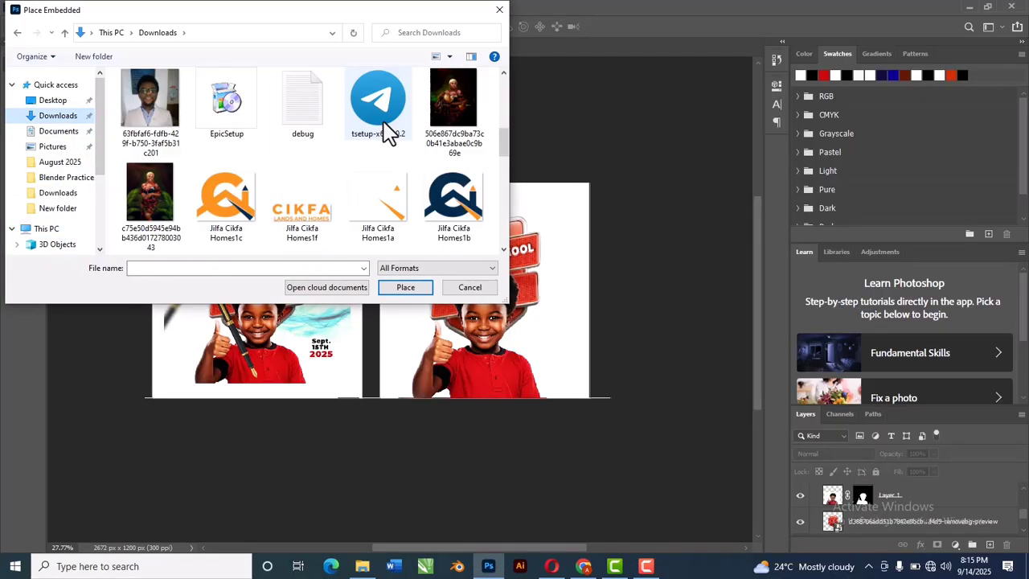
{"action": "scroll", "coordinate": [389, 133], "scroll_direction": "down", "scroll_amount": 6}
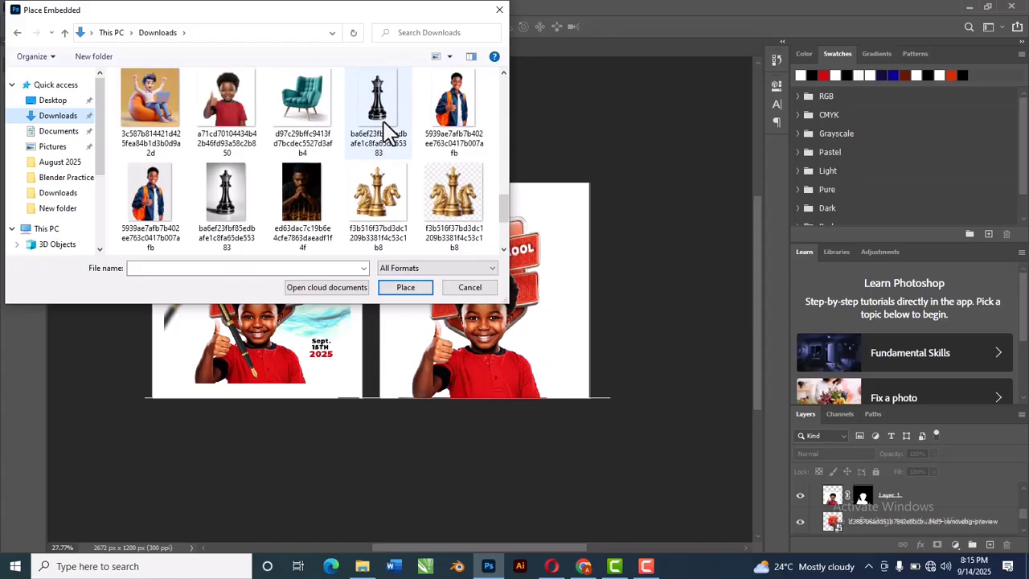
{"action": "double_click", "coordinate": [241, 221]}
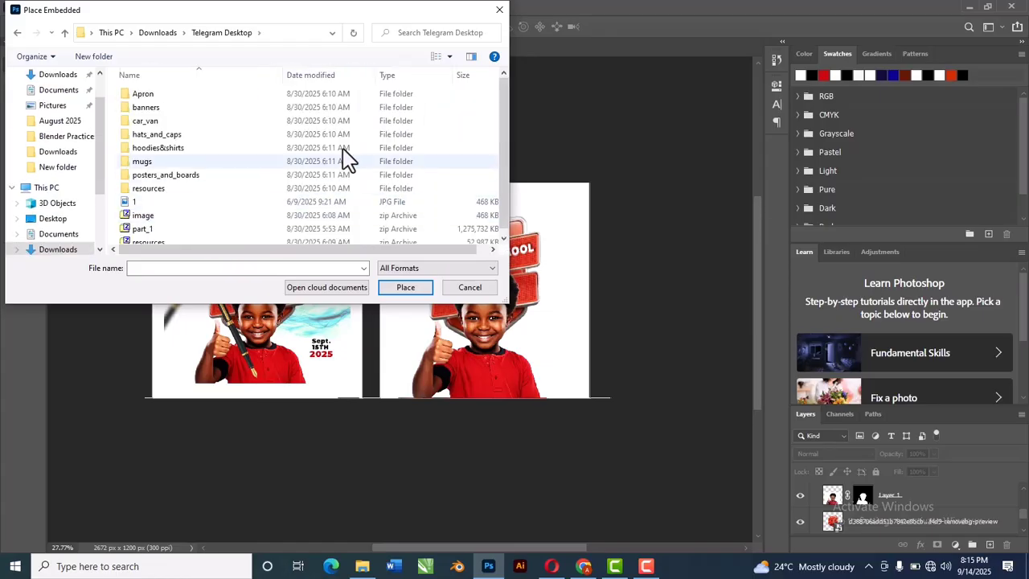
{"action": "left_click", "coordinate": [17, 33]}
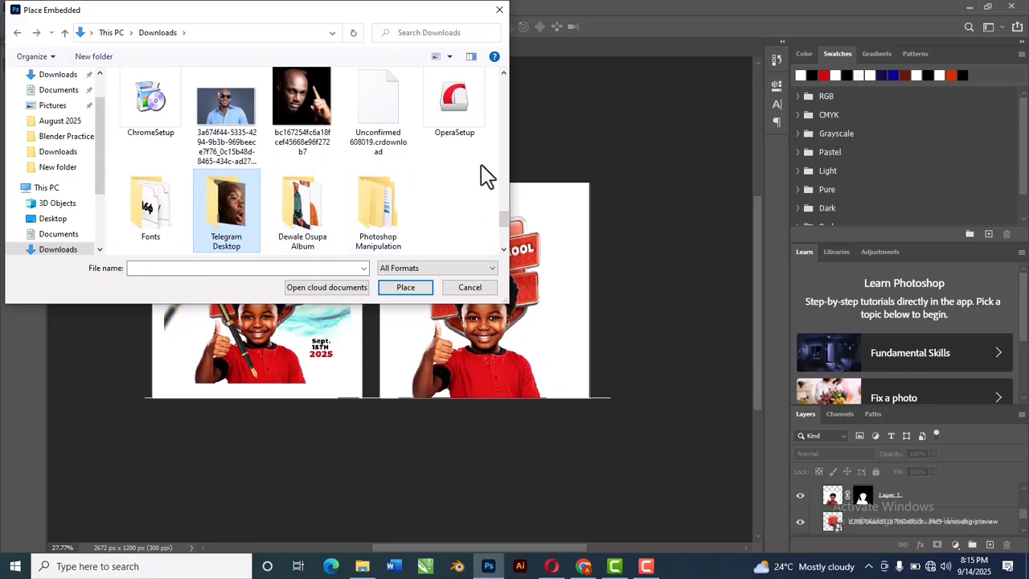
Step: Place the "Glow Light (strand)" image from Photoshop Manipulation, Day 1 - Carton manipulation, Resources
{"action": "double_click", "coordinate": [390, 216]}
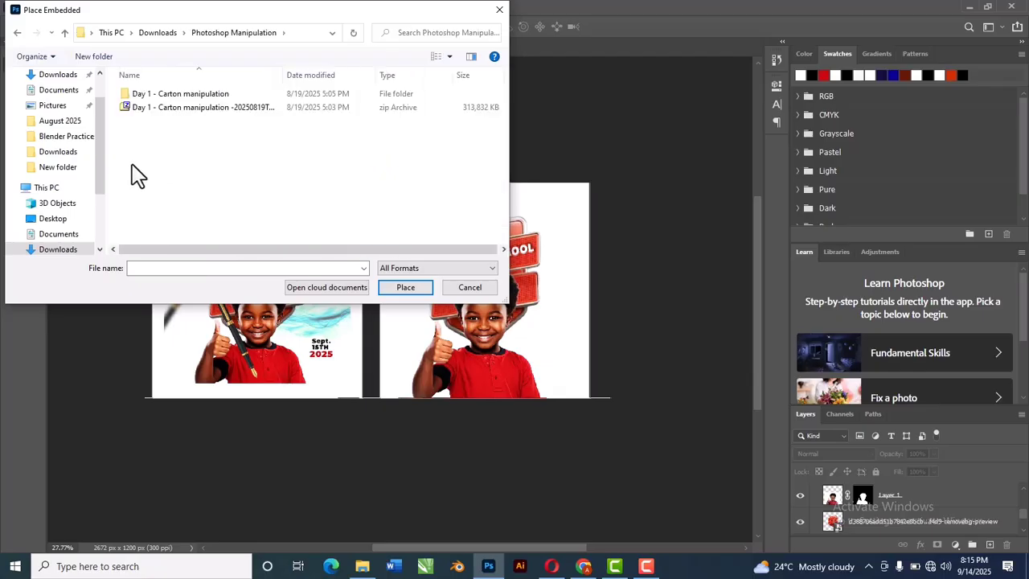
{"action": "double_click", "coordinate": [173, 95]}
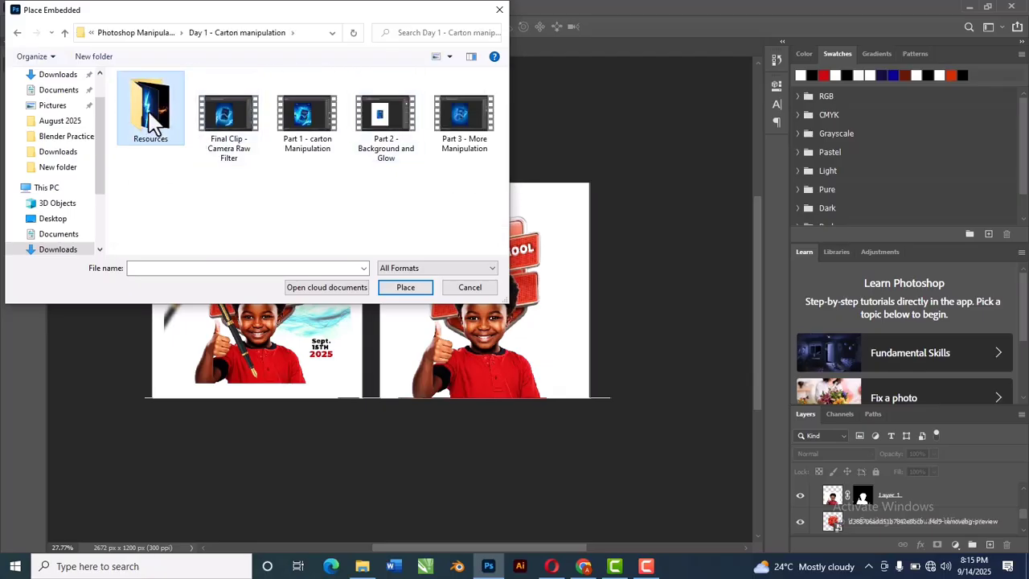
{"action": "double_click", "coordinate": [152, 119]}
{"action": "left_click", "coordinate": [207, 101]}
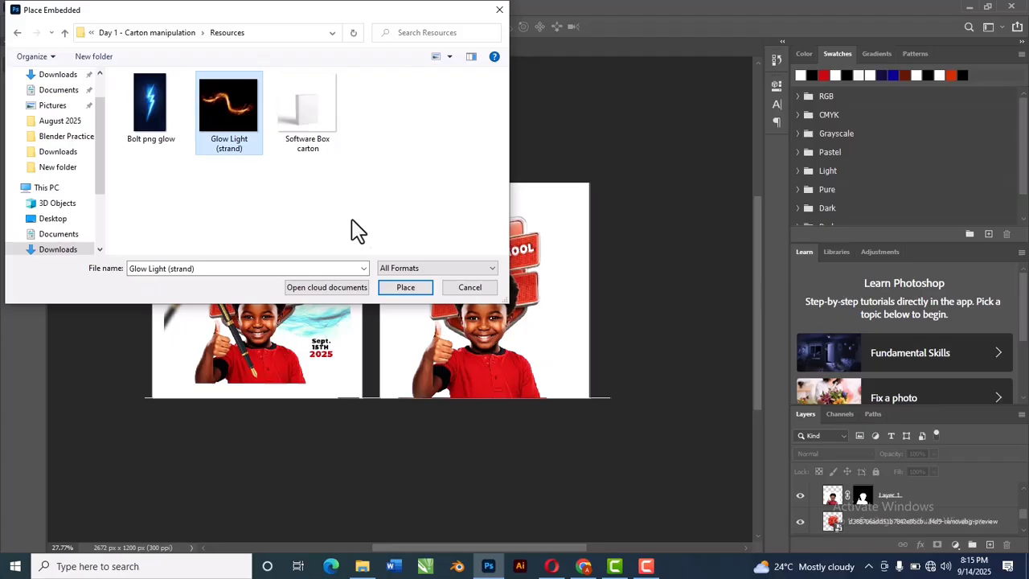
{"action": "left_click", "coordinate": [405, 288]}
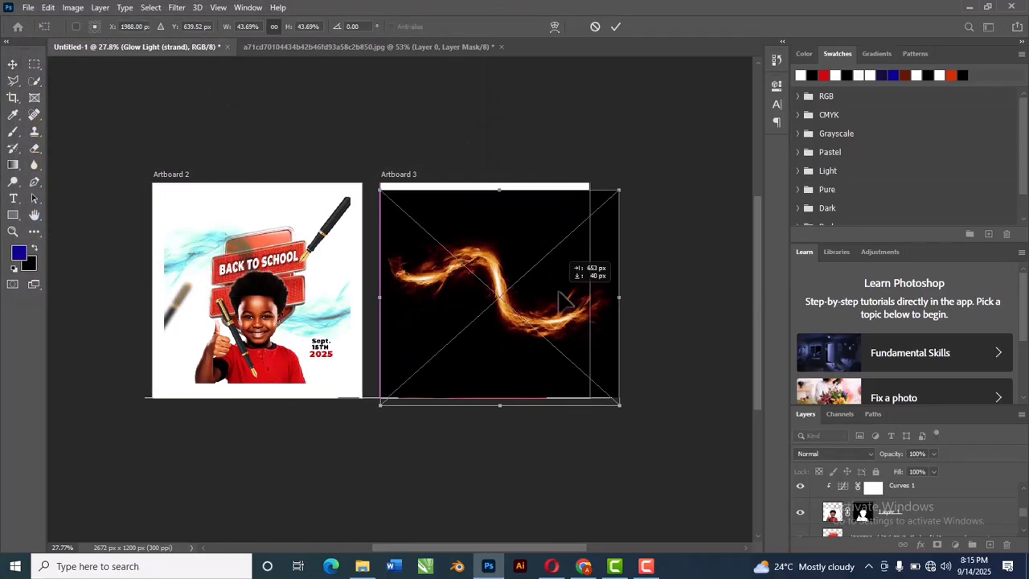
Step: Position the glow image over Artboard 3, enlarge it to about 1419 × 1273 px, commit the placement and nudge it slightly
{"action": "left_click_drag", "start_coordinate": [565, 300], "coordinate": [552, 294]}
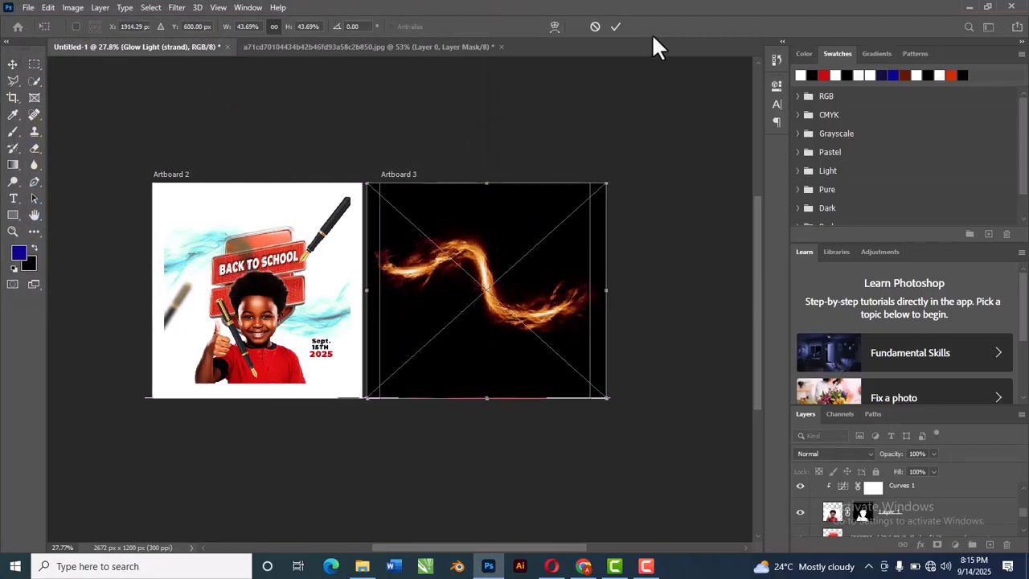
{"action": "left_click_drag", "start_coordinate": [612, 179], "coordinate": [627, 167]}
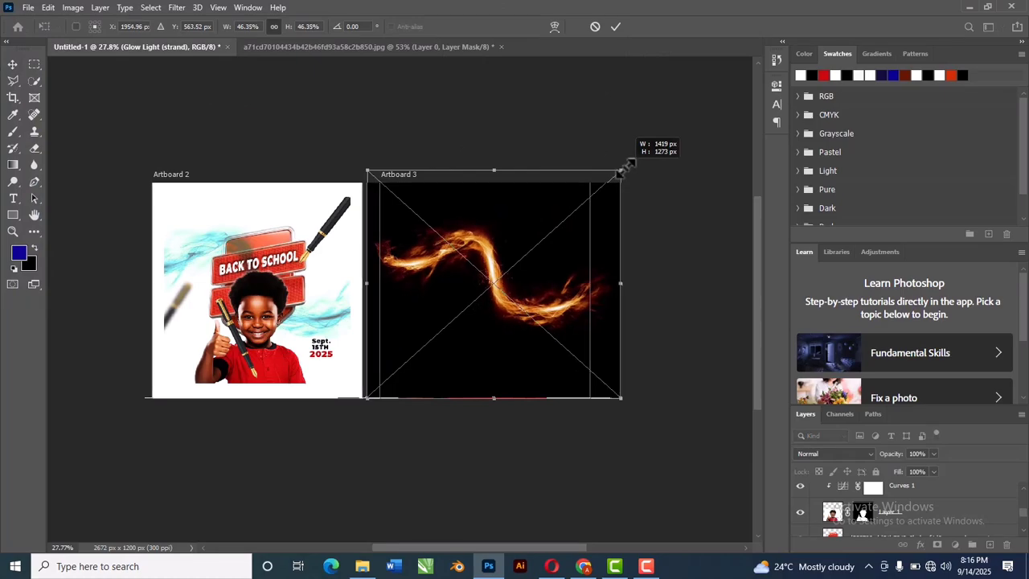
{"action": "key", "text": "super"}
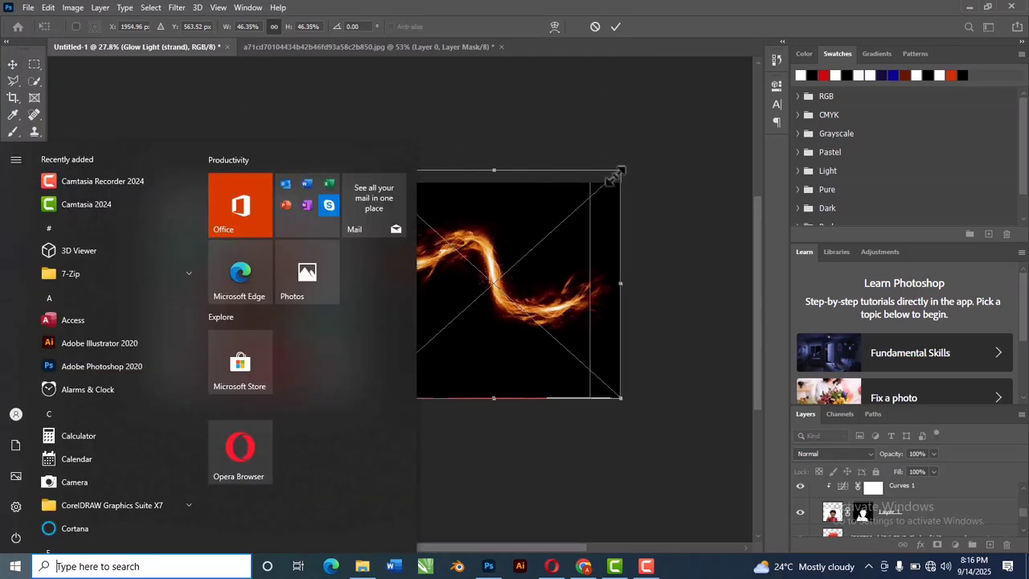
{"action": "left_click", "coordinate": [616, 27]}
{"action": "left_click", "coordinate": [615, 28]}
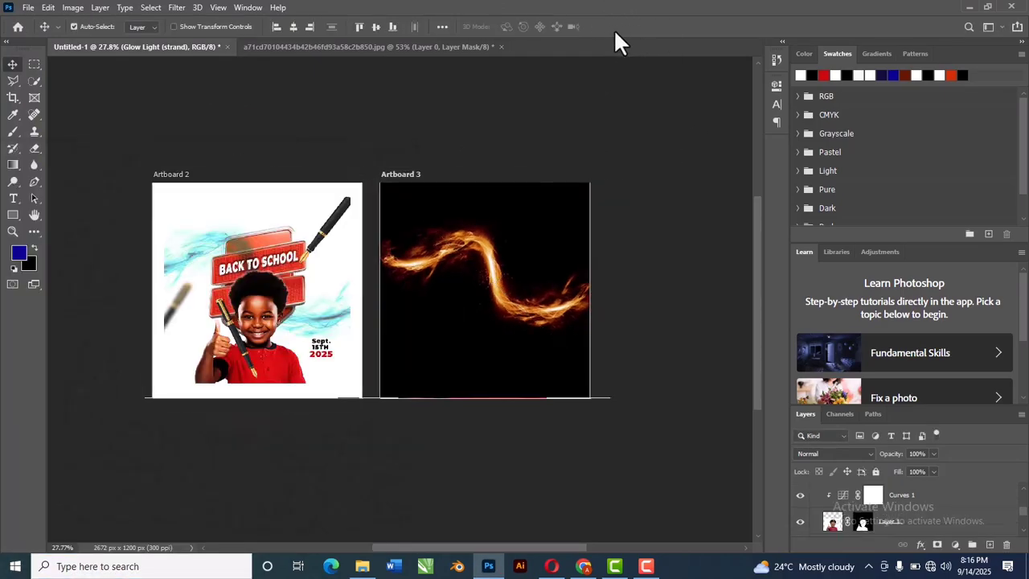
{"action": "key", "text": "super"}
{"action": "key", "text": "super"}
{"action": "mouse_move", "coordinate": [566, 305]}
{"action": "left_mouse_down"}
{"action": "mouse_move", "coordinate": [586, 299]}
{"action": "mouse_move", "coordinate": [575, 313]}
{"action": "left_mouse_up"}
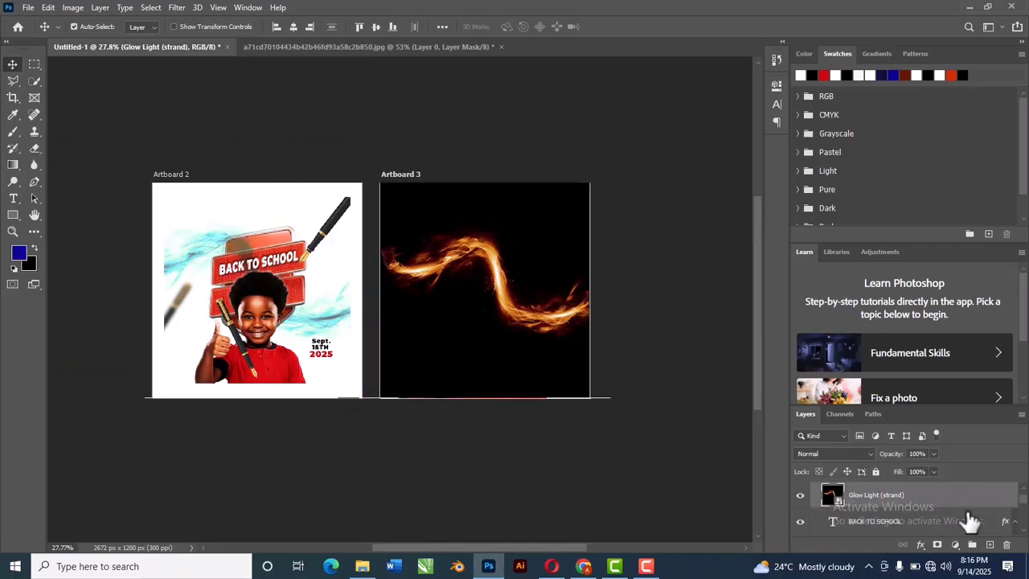
Step: Move the Glow Light (strand) layer behind the sign and boy, and set its blend mode to Exclusion
{"action": "mouse_move", "coordinate": [932, 500]}
{"action": "left_mouse_down"}
{"action": "mouse_move", "coordinate": [932, 554]}
{"action": "mouse_move", "coordinate": [938, 514]}
{"action": "left_mouse_up"}
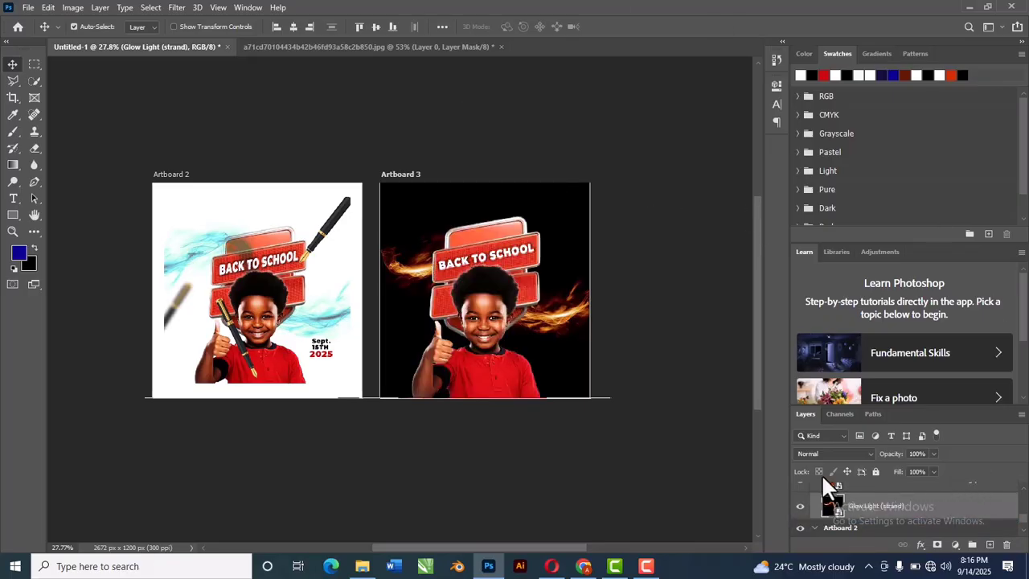
{"action": "left_click", "coordinate": [825, 452]}
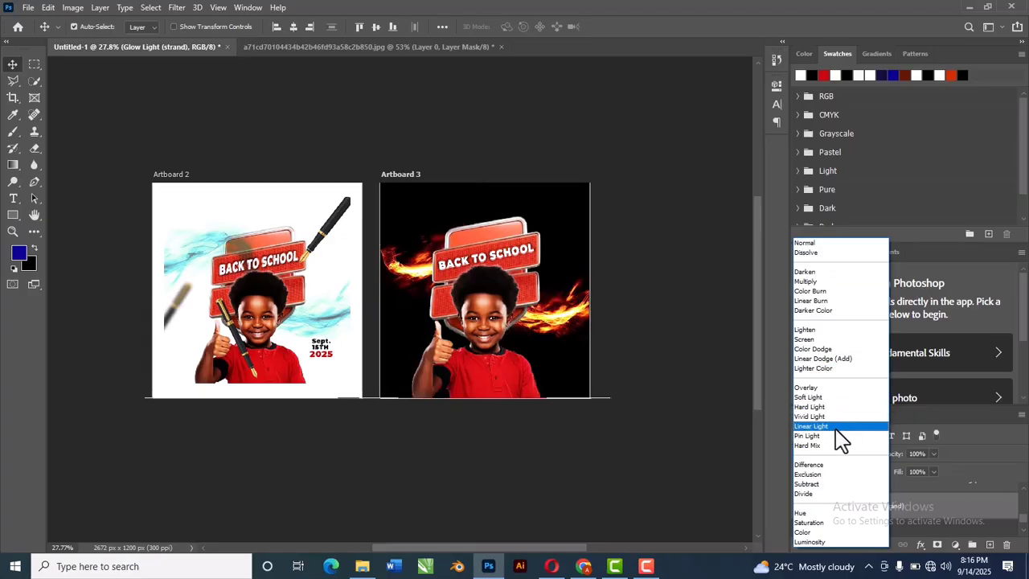
{"action": "left_click", "coordinate": [832, 476]}
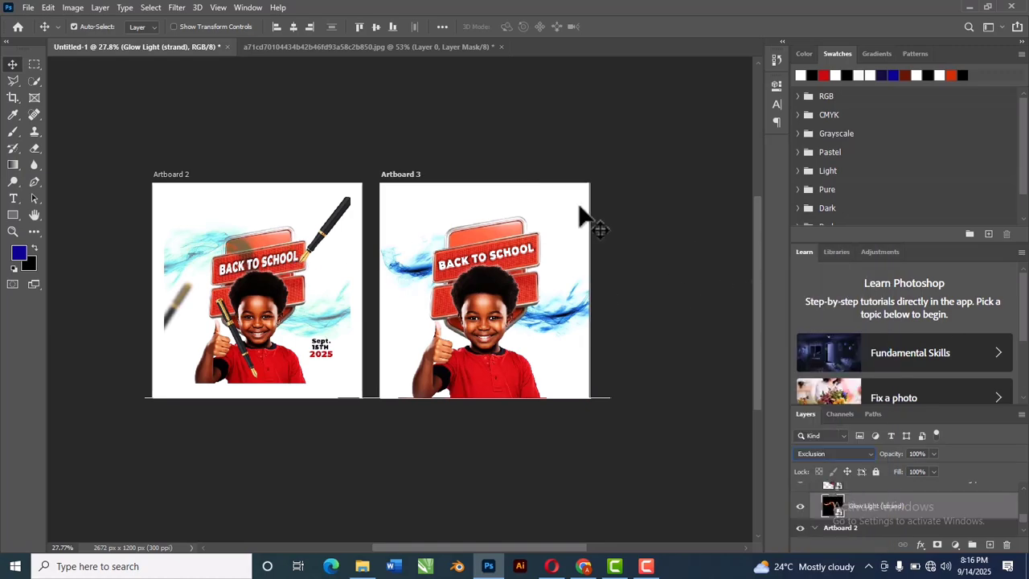
{"action": "left_click", "coordinate": [635, 202]}
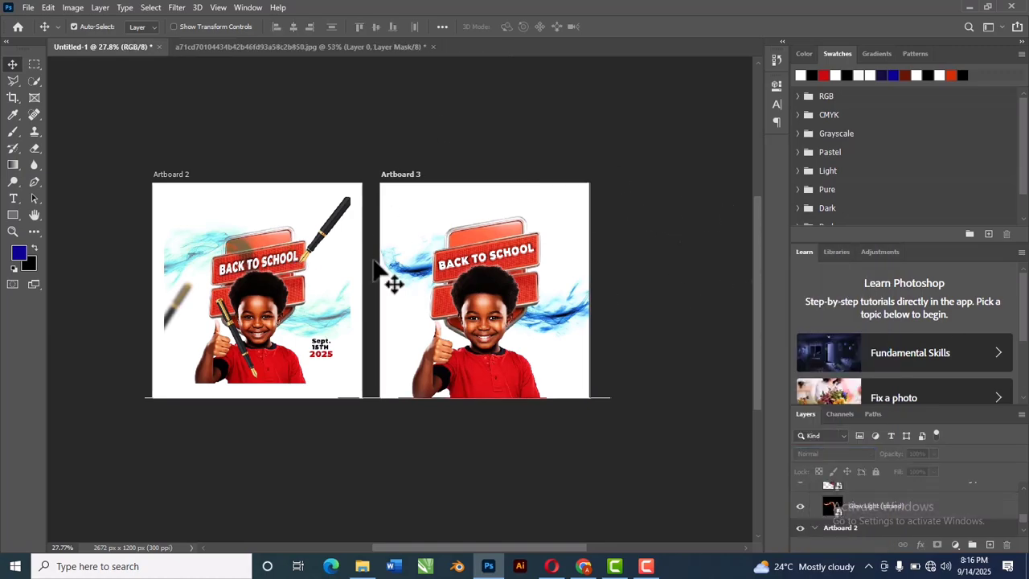
Step: Scale the glow strand on Artboard 3 up from its centre to about 54.86% and apply the transform
{"action": "scroll", "coordinate": [523, 340], "scroll_direction": "up", "scroll_amount": 3}
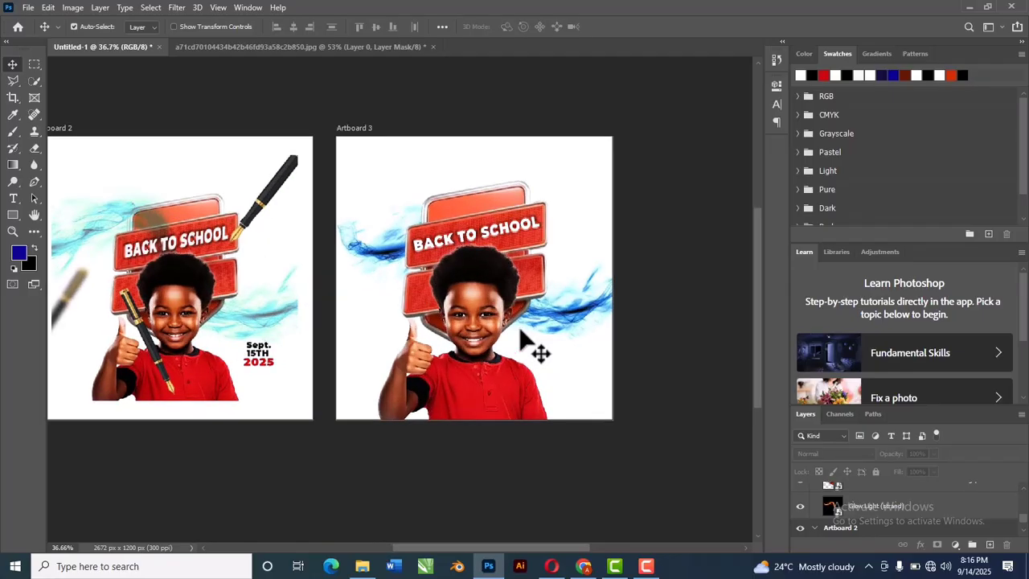
{"action": "left_click", "coordinate": [573, 311]}
{"action": "key", "text": "ctrl+t"}
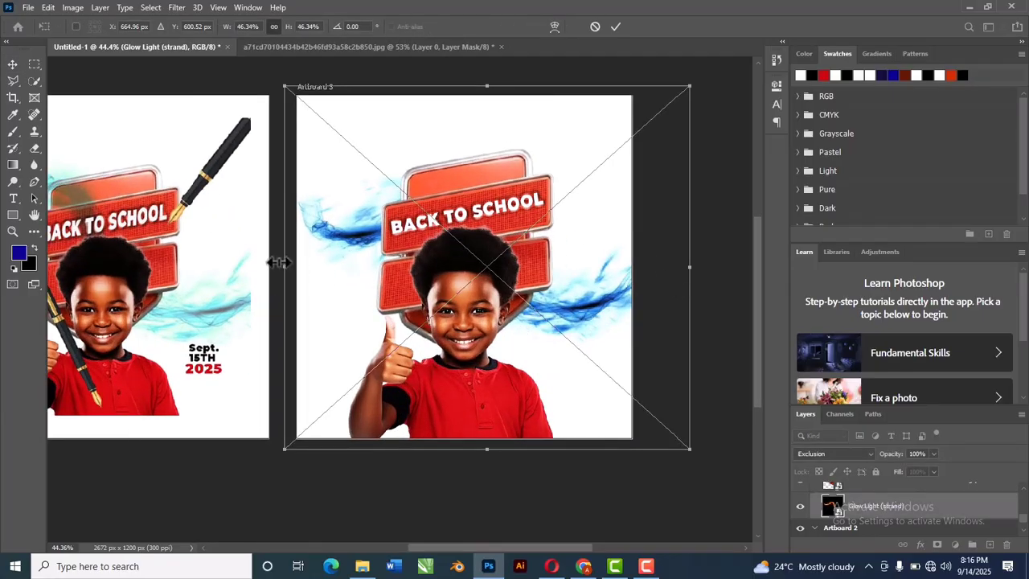
{"action": "left_click_drag", "start_coordinate": [279, 264], "coordinate": [250, 266]}
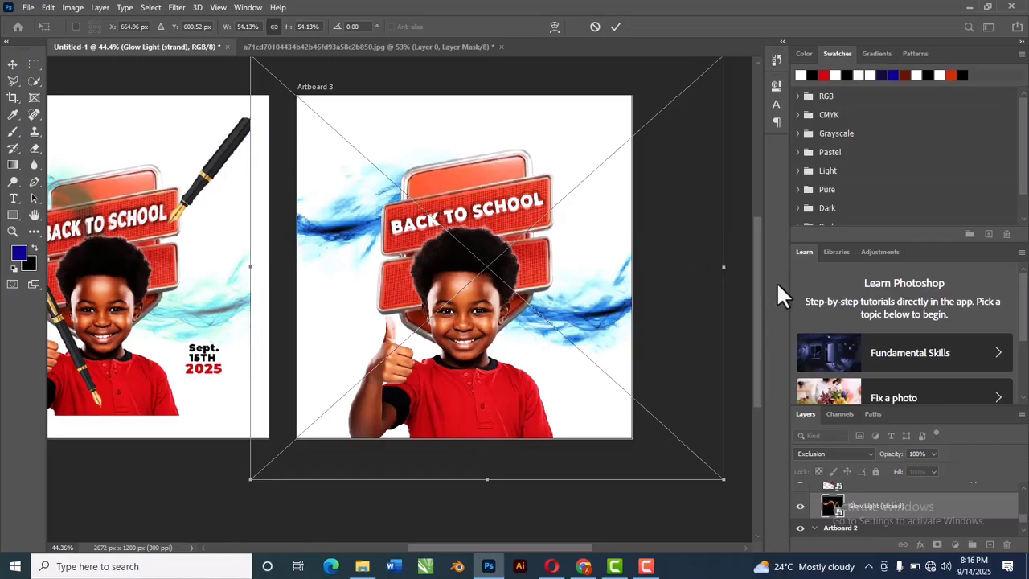
{"action": "left_click_drag", "start_coordinate": [728, 266], "coordinate": [732, 266]}
{"action": "left_click", "coordinate": [616, 27]}
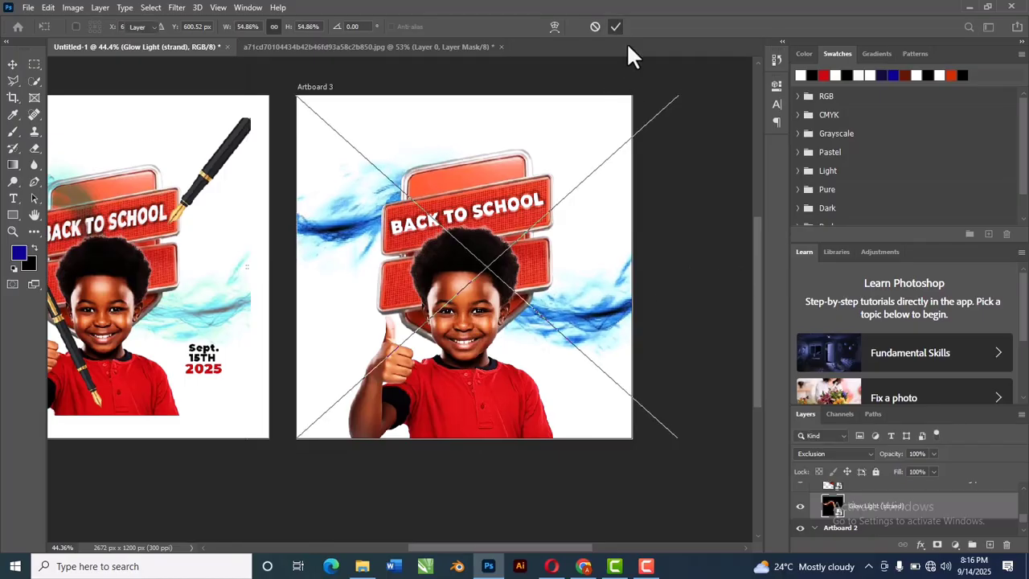
Step: Reduce the Glow Light (strand) layer's fill to 47% and deselect the layer
{"action": "left_click", "coordinate": [933, 472]}
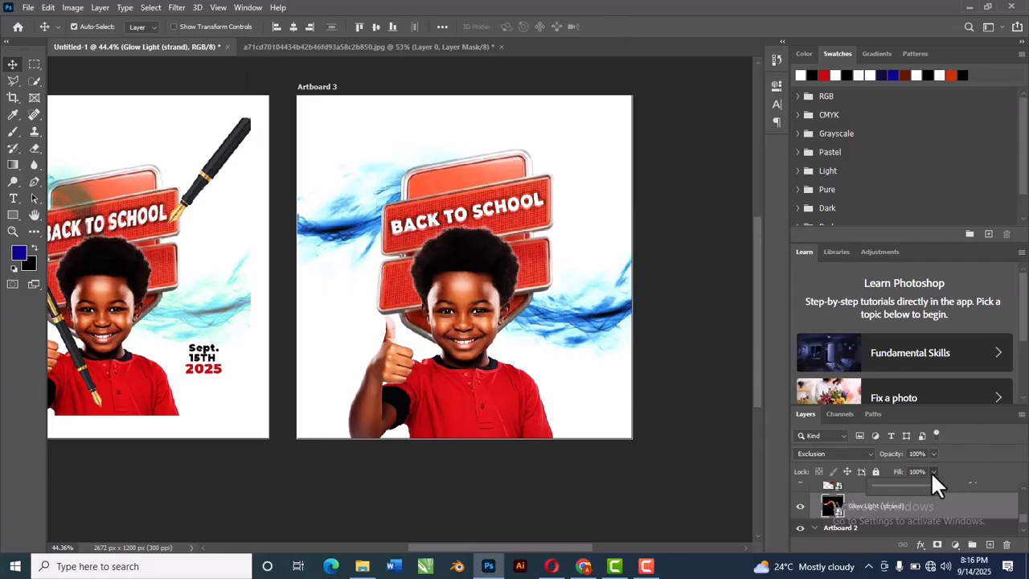
{"action": "left_click_drag", "start_coordinate": [907, 483], "coordinate": [901, 486]}
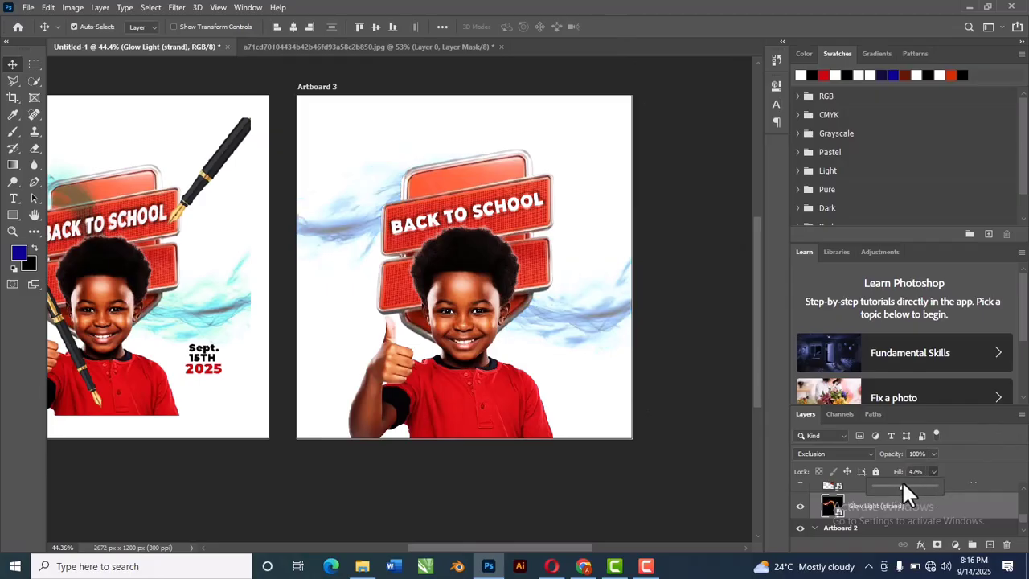
{"action": "scroll", "coordinate": [377, 345], "scroll_direction": "down", "scroll_amount": 3}
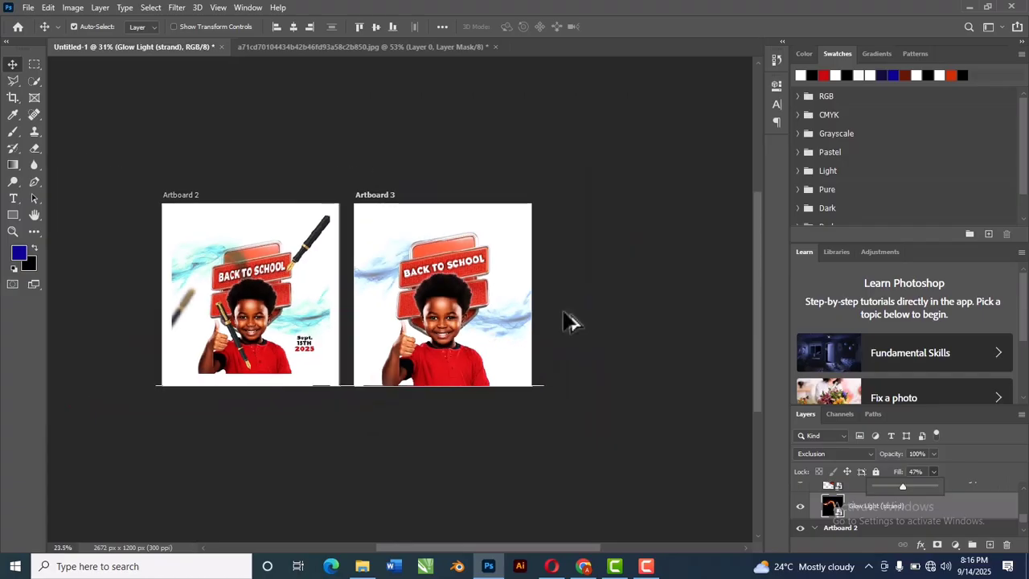
{"action": "left_click", "coordinate": [618, 275]}
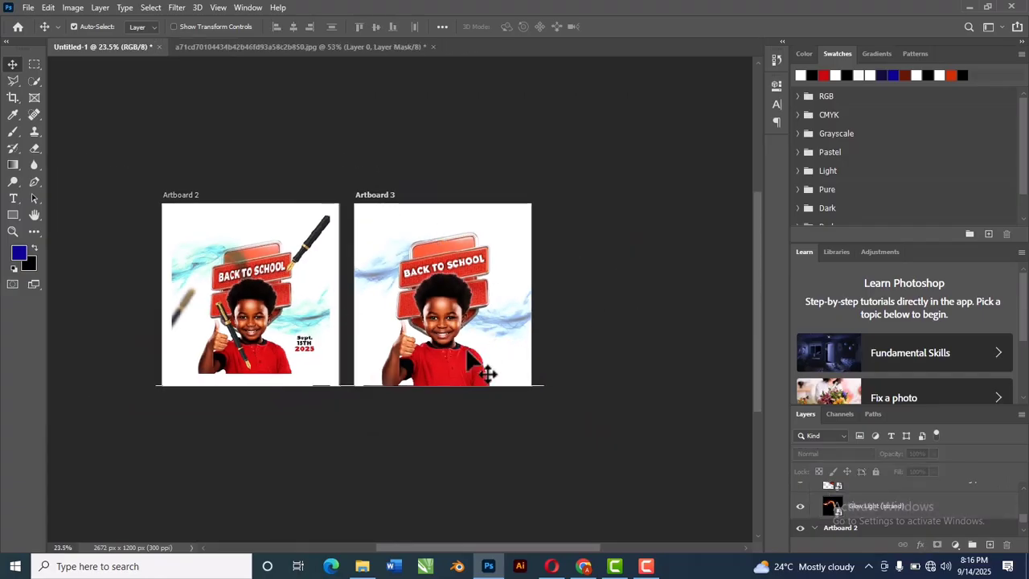
Step: Set the blend mode of the red sign layer on Artboard 3 to Darken and check the flyer
{"action": "scroll", "coordinate": [435, 318], "scroll_direction": "up", "scroll_amount": 1}
{"action": "scroll", "coordinate": [438, 322], "scroll_direction": "down", "scroll_amount": 1}
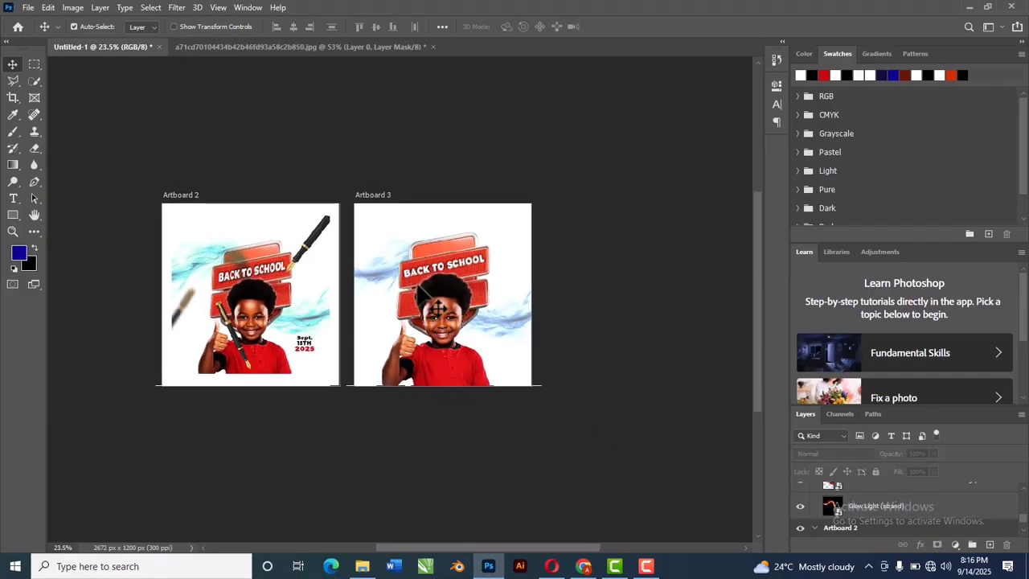
{"action": "scroll", "coordinate": [425, 288], "scroll_direction": "up", "scroll_amount": 1}
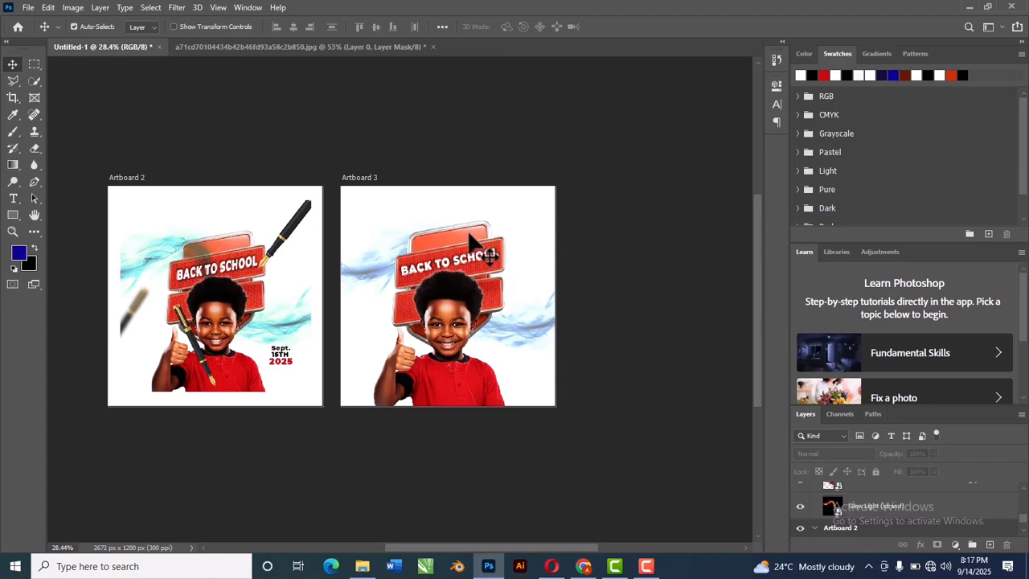
{"action": "left_click", "coordinate": [472, 239]}
{"action": "left_click", "coordinate": [851, 454]}
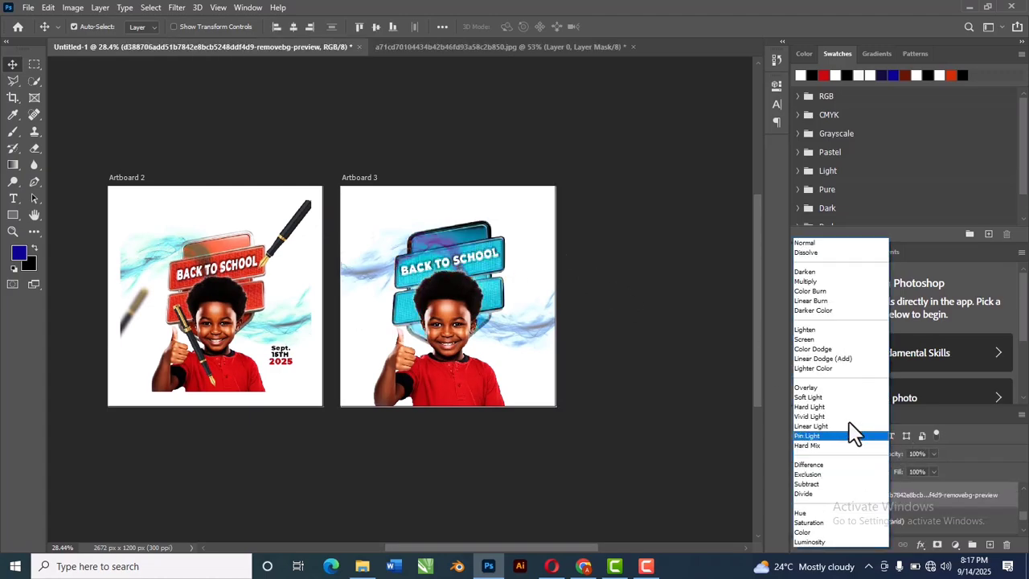
{"action": "left_click", "coordinate": [844, 272]}
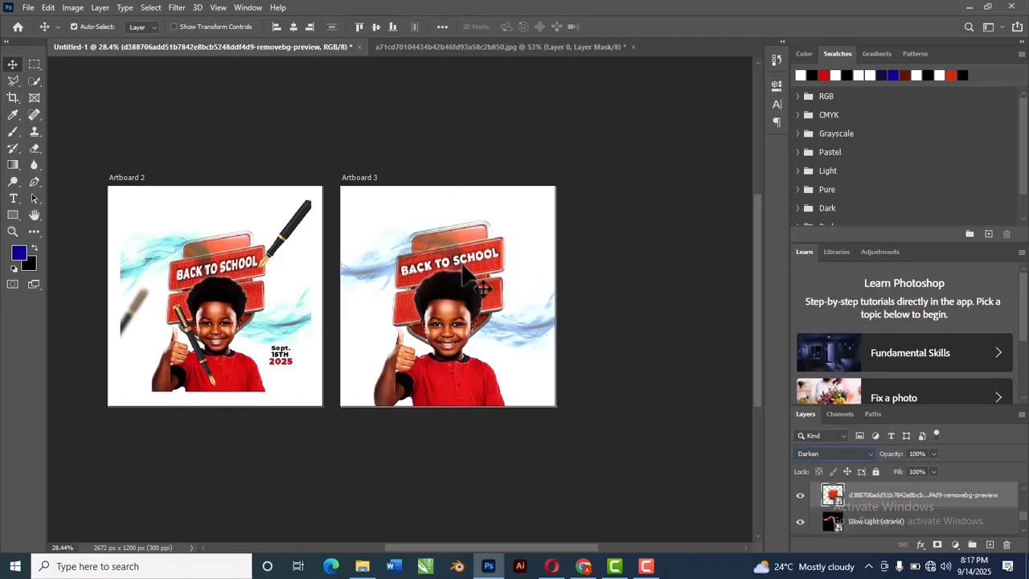
{"action": "left_click", "coordinate": [638, 265]}
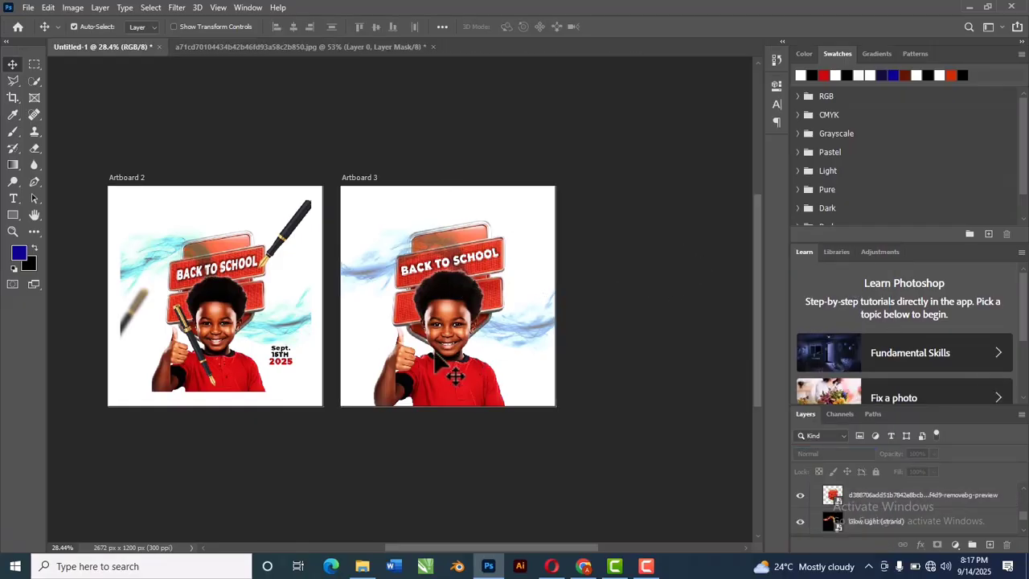
{"action": "scroll", "coordinate": [426, 351], "scroll_direction": "up", "scroll_amount": 2}
{"action": "scroll", "coordinate": [551, 336], "scroll_direction": "down", "scroll_amount": 3}
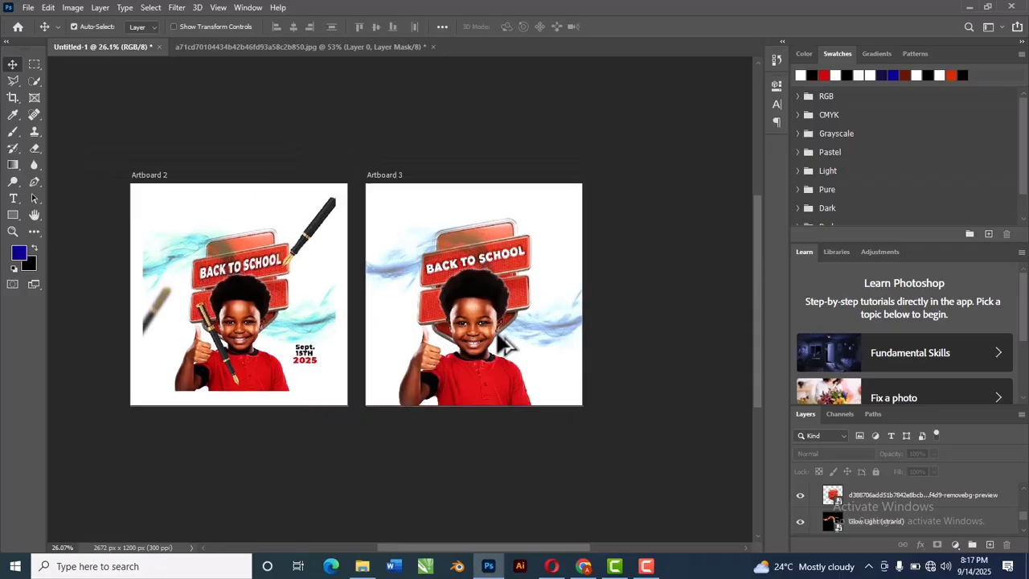
Step: Place the cut-out fountain pen image cdc7029c4d79d57968c8315efa3dcb17-removebg-preview from the Downloads folder as an embedded object
{"action": "left_click", "coordinate": [28, 8]}
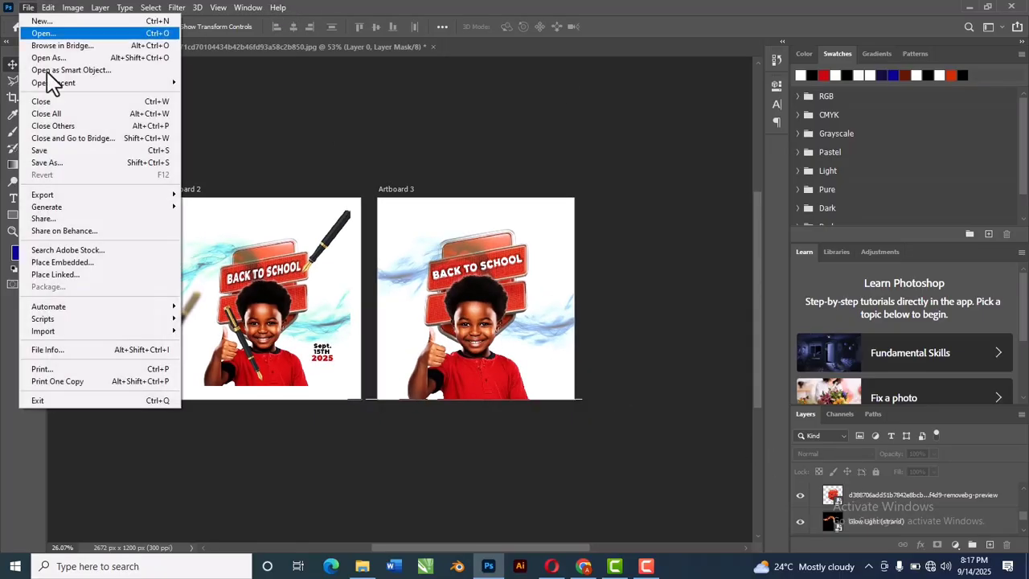
{"action": "left_click", "coordinate": [101, 263]}
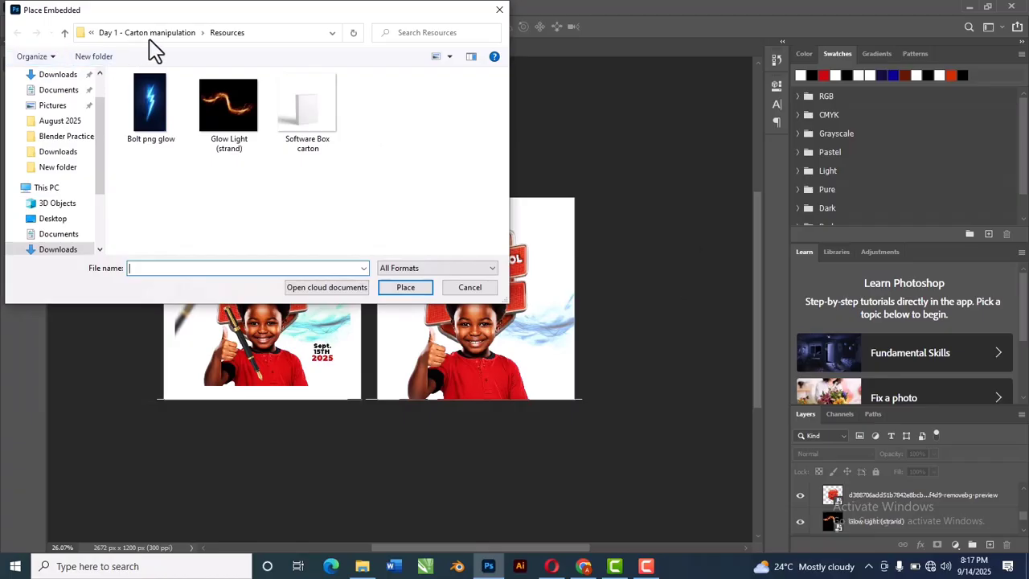
{"action": "left_click", "coordinate": [62, 153]}
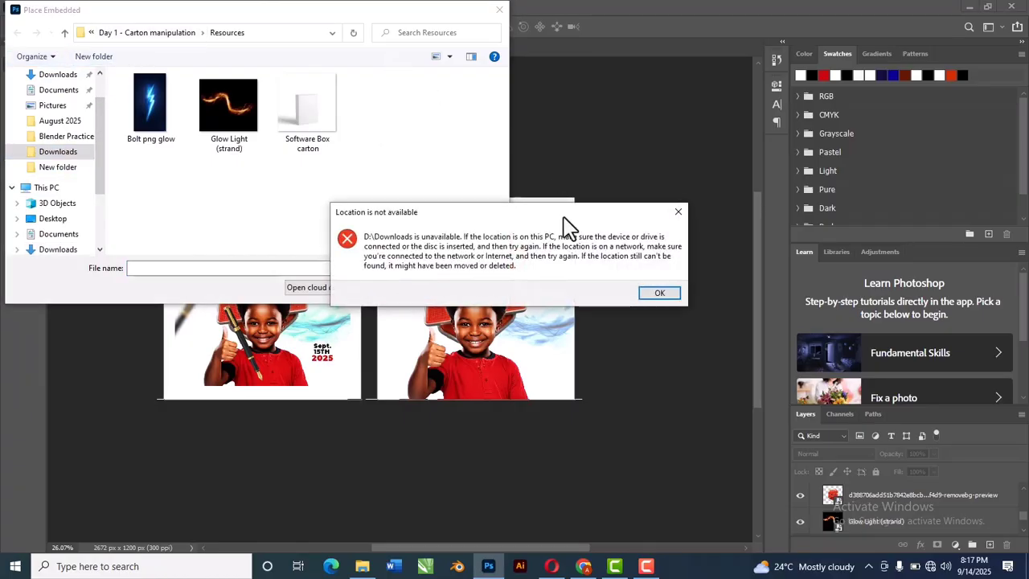
{"action": "left_click", "coordinate": [64, 76]}
{"action": "scroll", "coordinate": [287, 156], "scroll_direction": "down", "scroll_amount": 1}
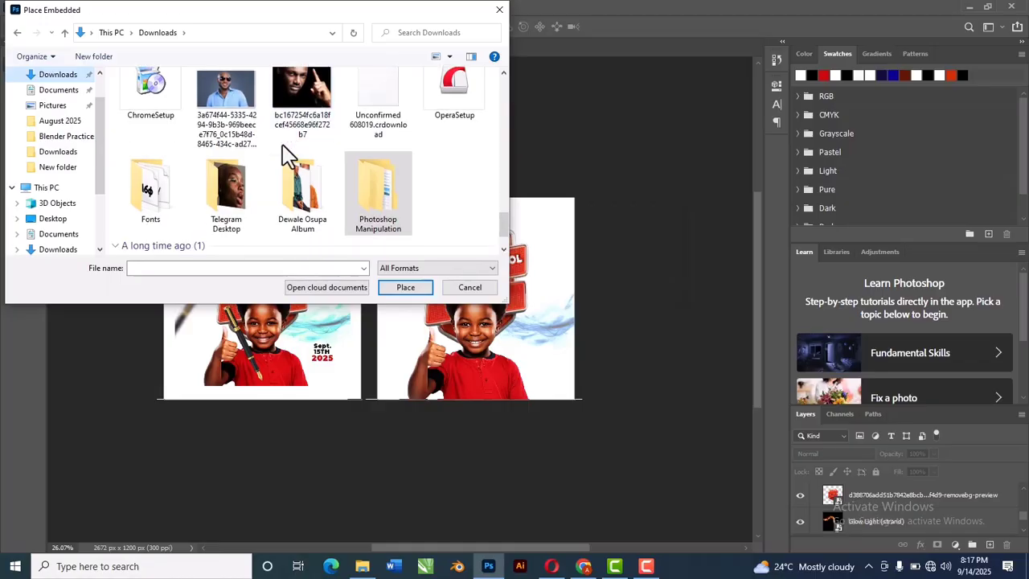
{"action": "scroll", "coordinate": [365, 169], "scroll_direction": "up", "scroll_amount": 10}
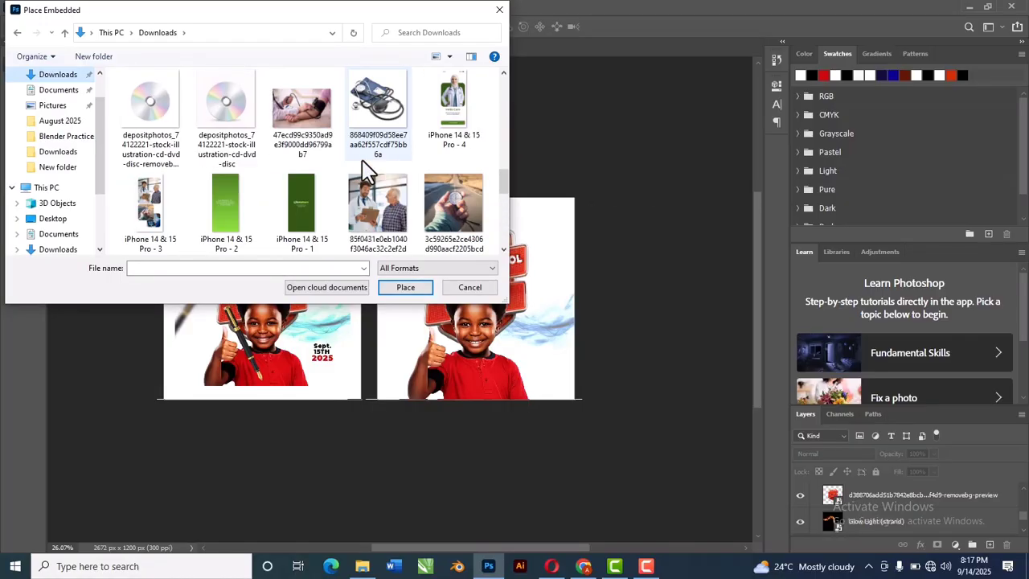
{"action": "left_click", "coordinate": [294, 100]}
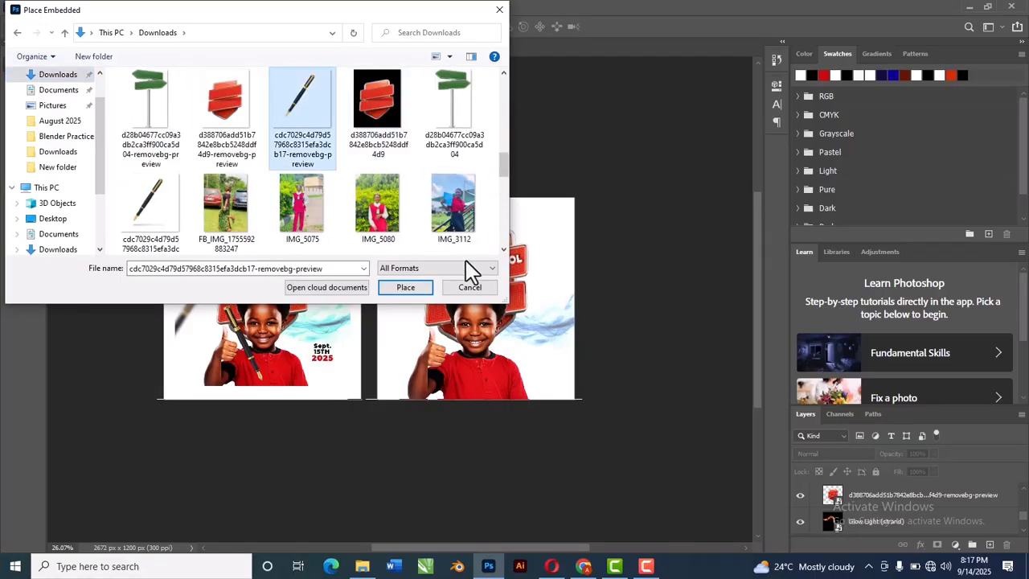
{"action": "left_click", "coordinate": [405, 288]}
Step: Scale the pen to about 31.26%, rotate it about 6.19°, and position it in the upper-right corner of Artboard 3
{"action": "left_click_drag", "start_coordinate": [370, 322], "coordinate": [532, 279]}
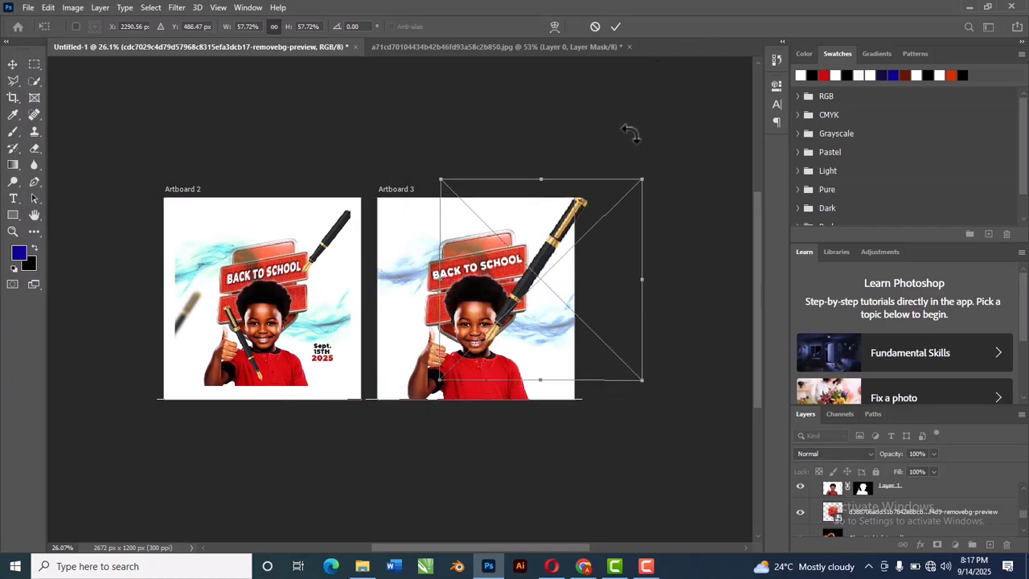
{"action": "left_click_drag", "start_coordinate": [645, 179], "coordinate": [552, 270]}
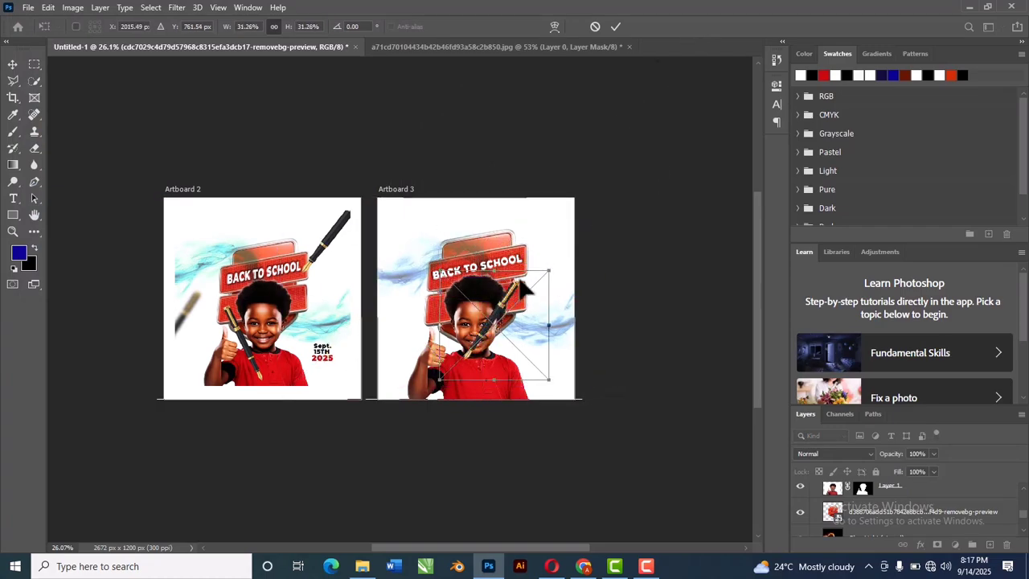
{"action": "left_click_drag", "start_coordinate": [512, 302], "coordinate": [567, 225]}
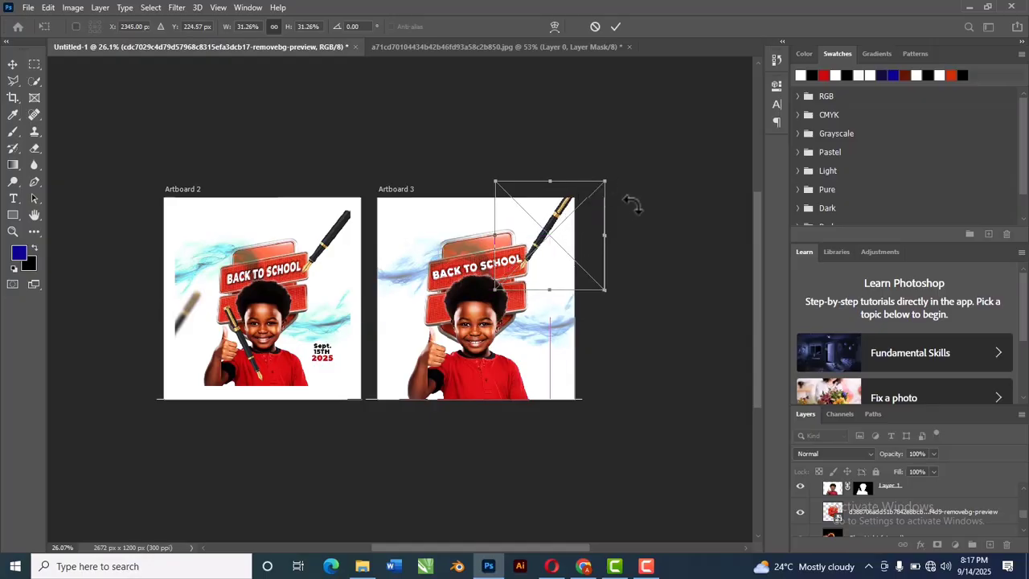
{"action": "left_click_drag", "start_coordinate": [634, 173], "coordinate": [645, 168]}
{"action": "left_click_drag", "start_coordinate": [560, 235], "coordinate": [569, 230]}
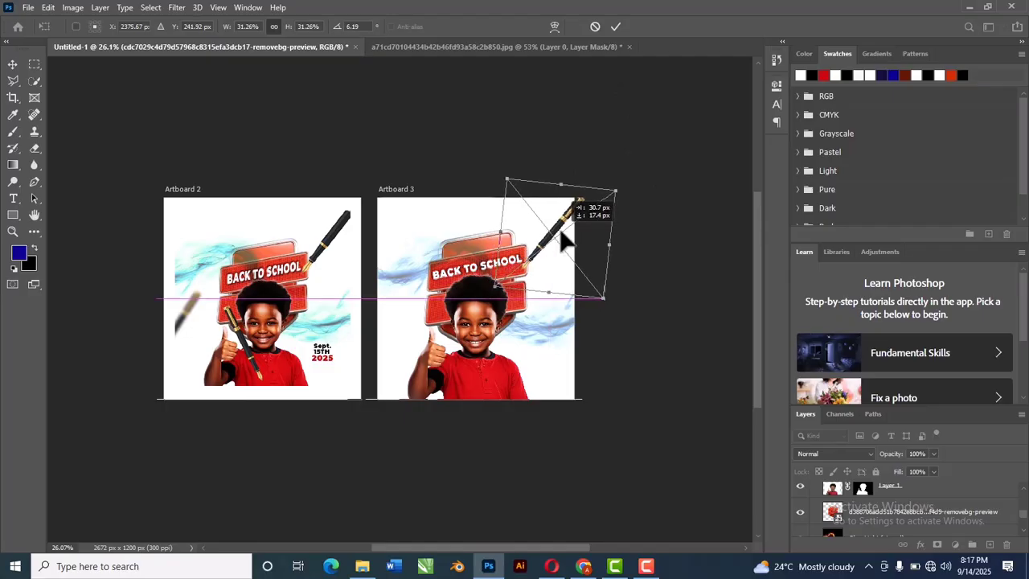
{"action": "left_click", "coordinate": [614, 27]}
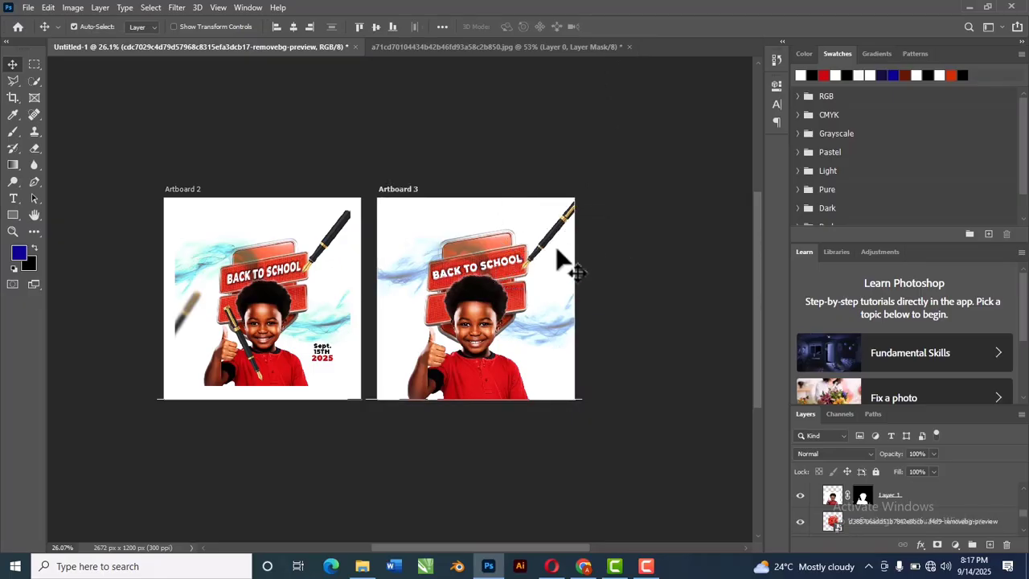
Step: Duplicate the corner pen to the lower-left edge of Artboard 3, and duplicate that copy over the boy's shirt
{"action": "left_click_drag", "start_coordinate": [569, 238], "coordinate": [394, 358]}
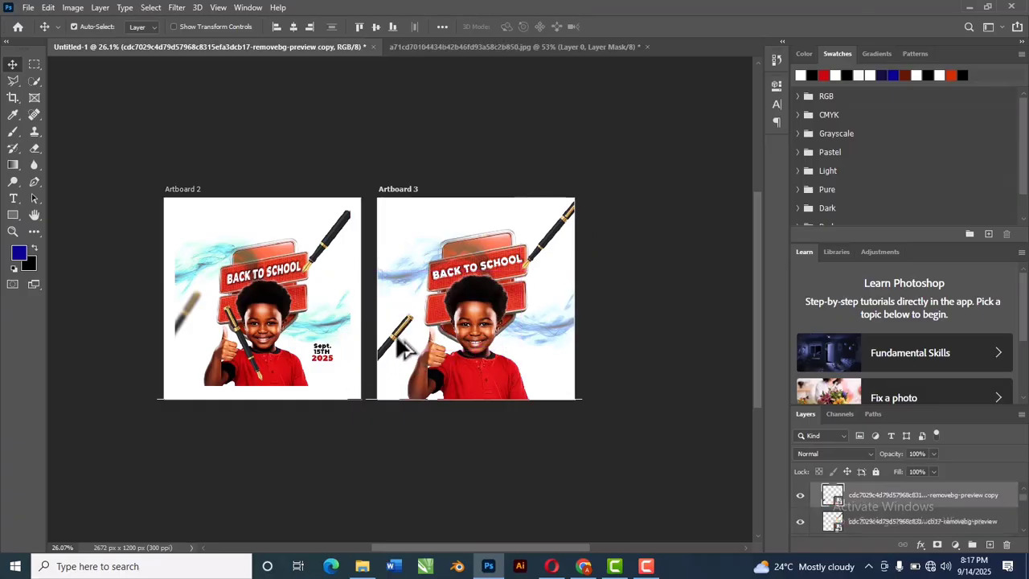
{"action": "left_click_drag", "start_coordinate": [402, 347], "coordinate": [464, 366]}
Step: Rotate the second pen copy to about -60.84°, scale it to about 25.78%, and position it beside the boy's raised thumb
{"action": "key", "text": "ctrl+t"}
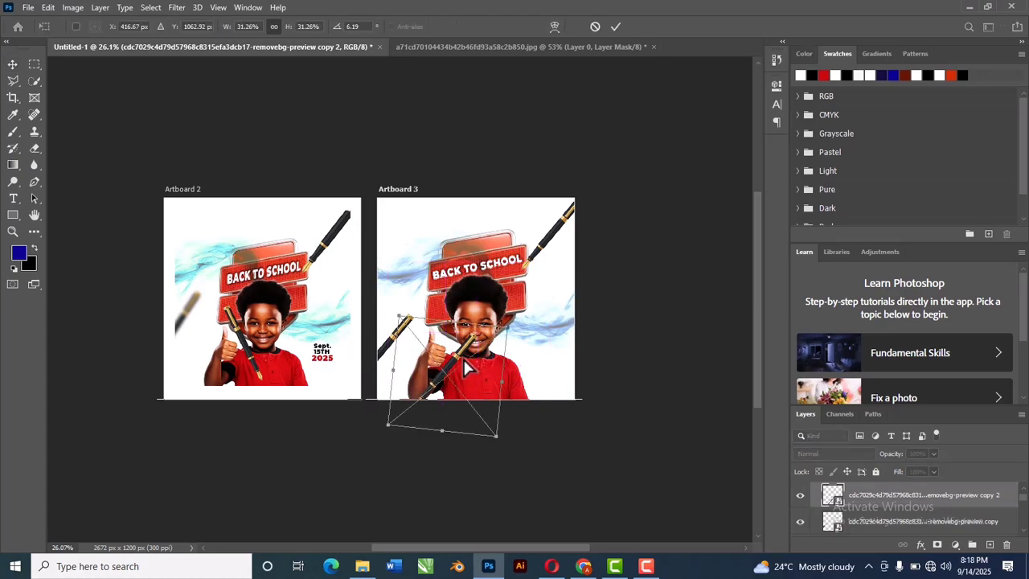
{"action": "left_click_drag", "start_coordinate": [532, 397], "coordinate": [593, 186]}
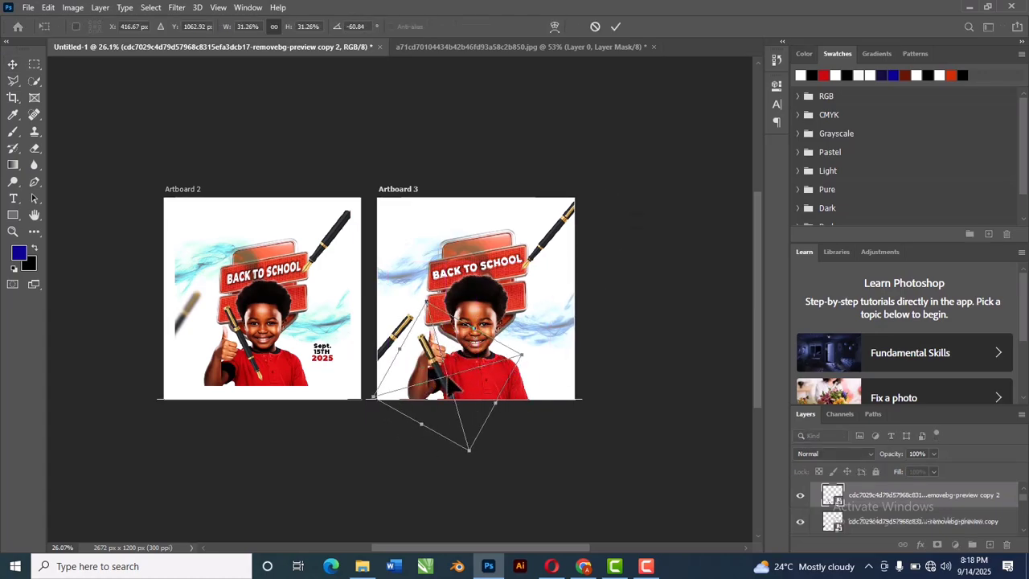
{"action": "left_click_drag", "start_coordinate": [440, 384], "coordinate": [456, 354]}
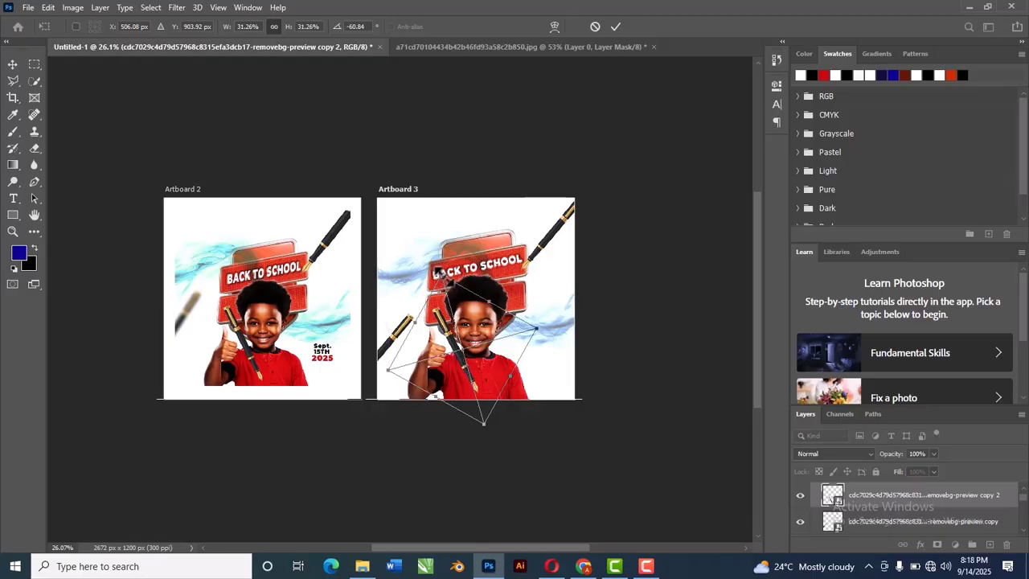
{"action": "left_click_drag", "start_coordinate": [437, 270], "coordinate": [446, 301]}
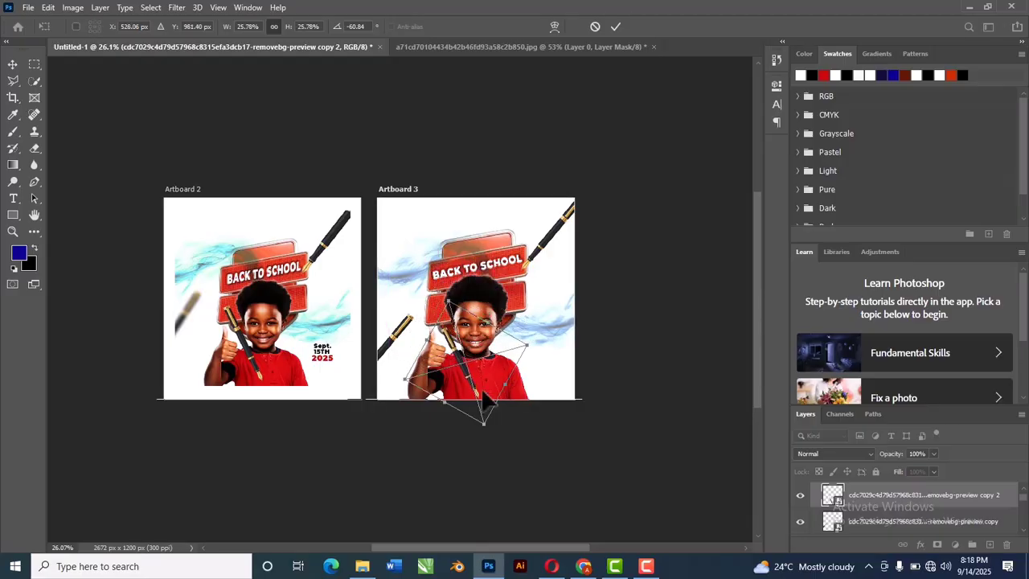
{"action": "mouse_move", "coordinate": [485, 400]}
{"action": "left_mouse_down"}
{"action": "mouse_move", "coordinate": [476, 376]}
{"action": "mouse_move", "coordinate": [474, 388]}
{"action": "left_mouse_up"}
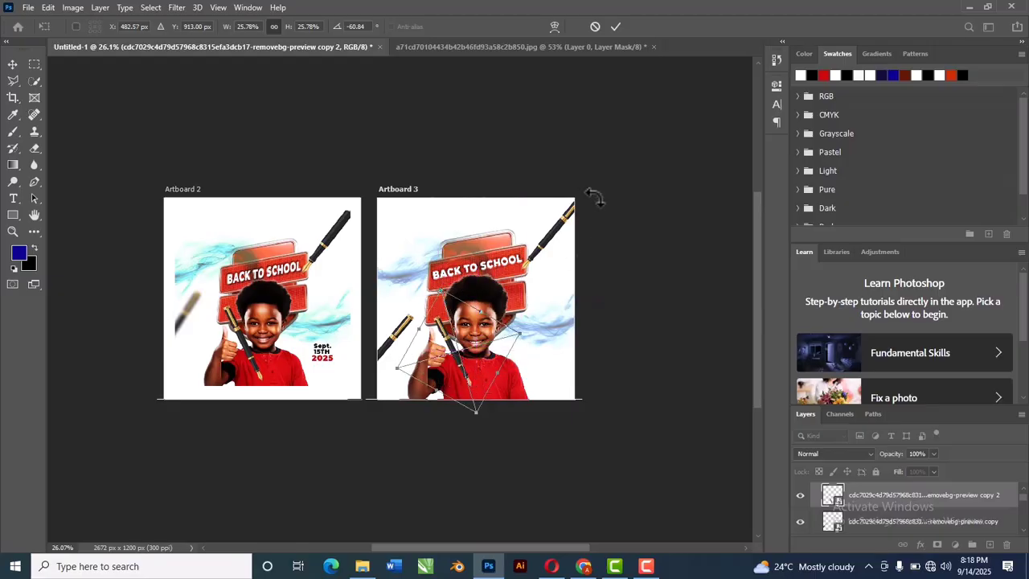
{"action": "left_click", "coordinate": [616, 26]}
Step: Apply a Gaussian Blur with a 6.6-pixel radius to the pen copy at Artboard 3's left edge and deselect it
{"action": "scroll", "coordinate": [363, 396], "scroll_direction": "up", "scroll_amount": 2}
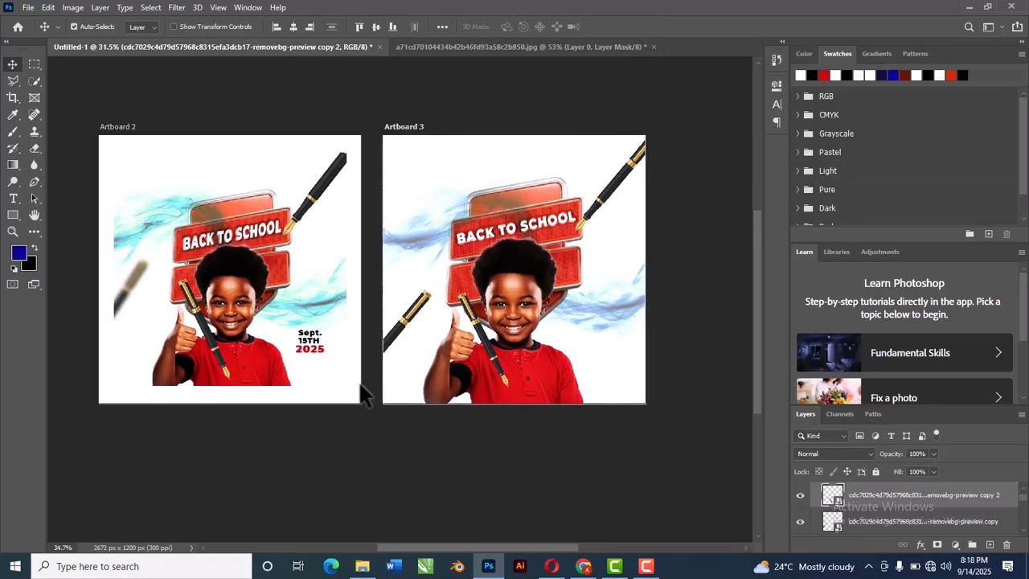
{"action": "scroll", "coordinate": [363, 396], "scroll_direction": "up", "scroll_amount": 1}
{"action": "left_click", "coordinate": [416, 318]}
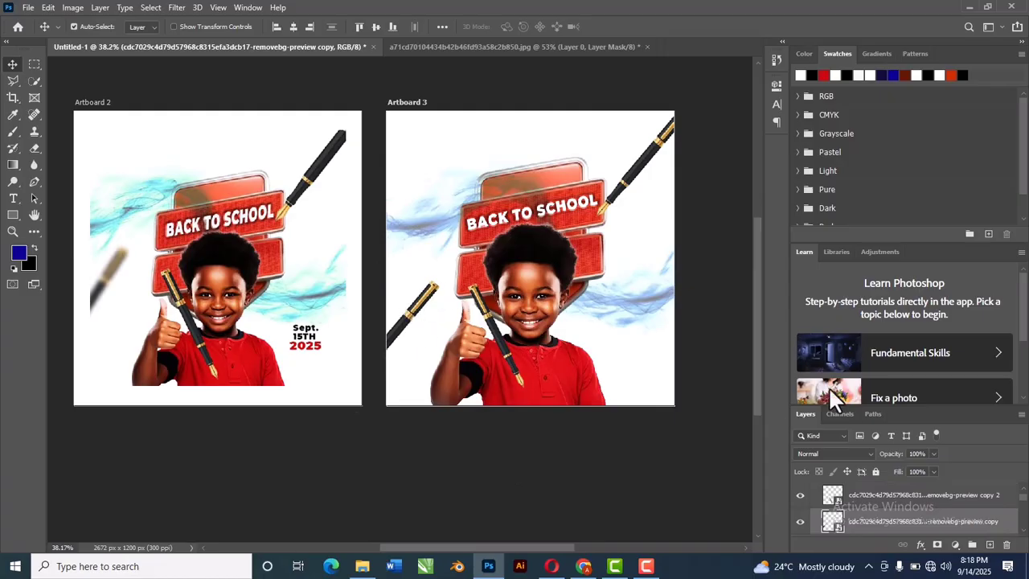
{"action": "left_click", "coordinate": [178, 8]}
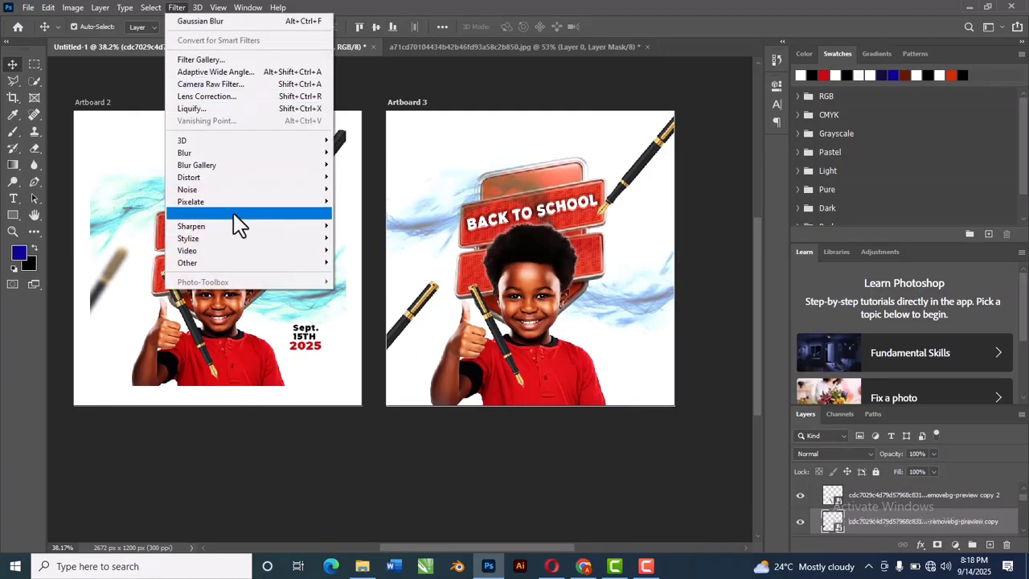
{"action": "mouse_move", "coordinate": [282, 155]}
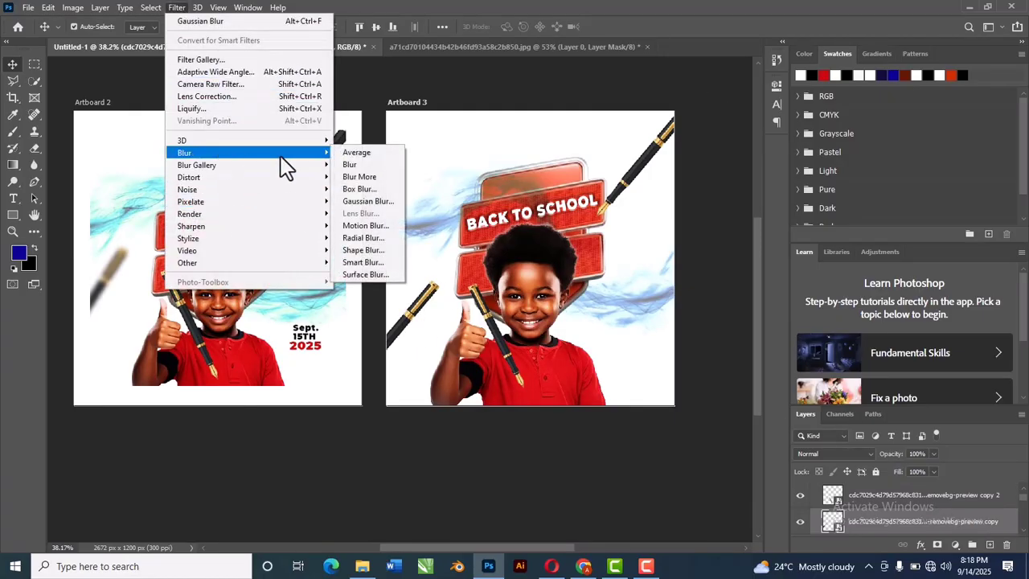
{"action": "left_click", "coordinate": [384, 201]}
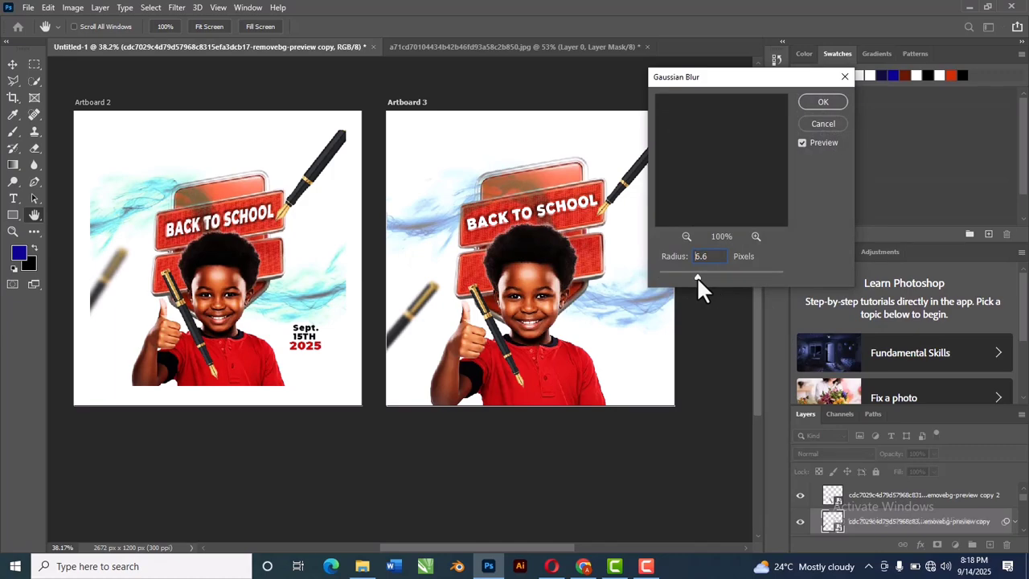
{"action": "left_click", "coordinate": [819, 103]}
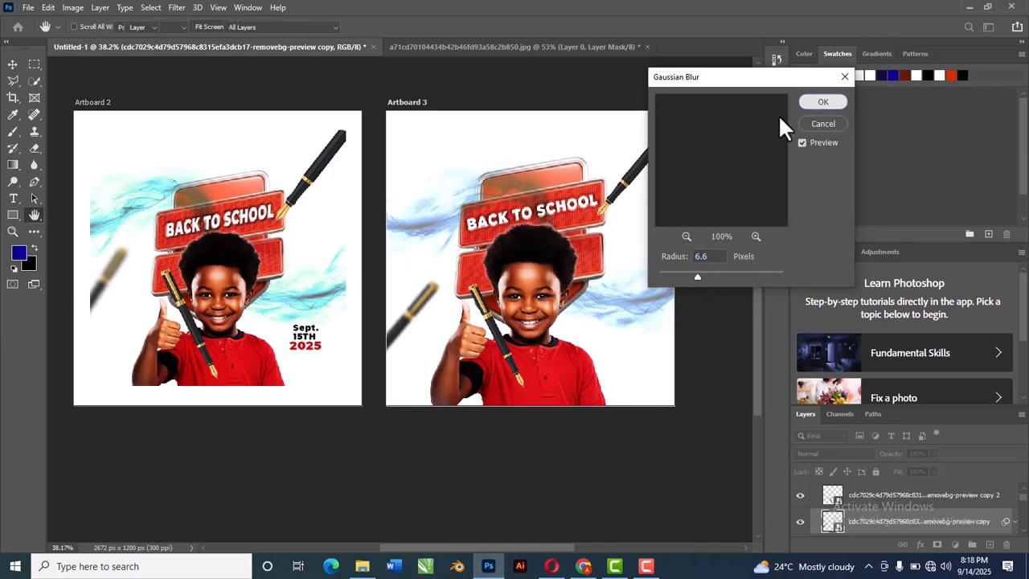
{"action": "scroll", "coordinate": [530, 269], "scroll_direction": "down", "scroll_amount": 3}
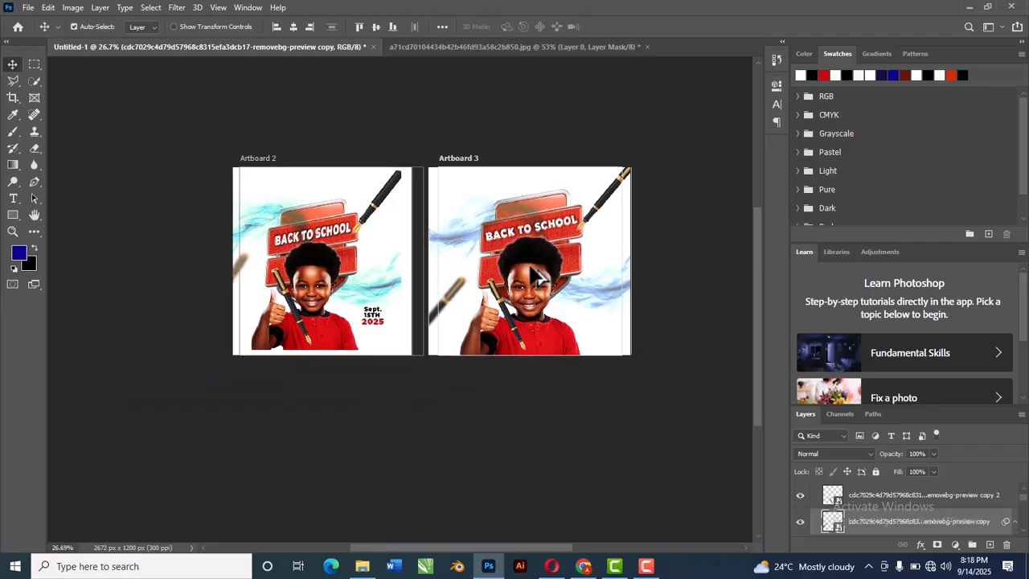
{"action": "left_click", "coordinate": [675, 262]}
Step: Add a new layer at the top of Artboard 3 and enter the text "Sept." beside the boy's shirt
{"action": "scroll", "coordinate": [597, 295], "scroll_direction": "up", "scroll_amount": 2}
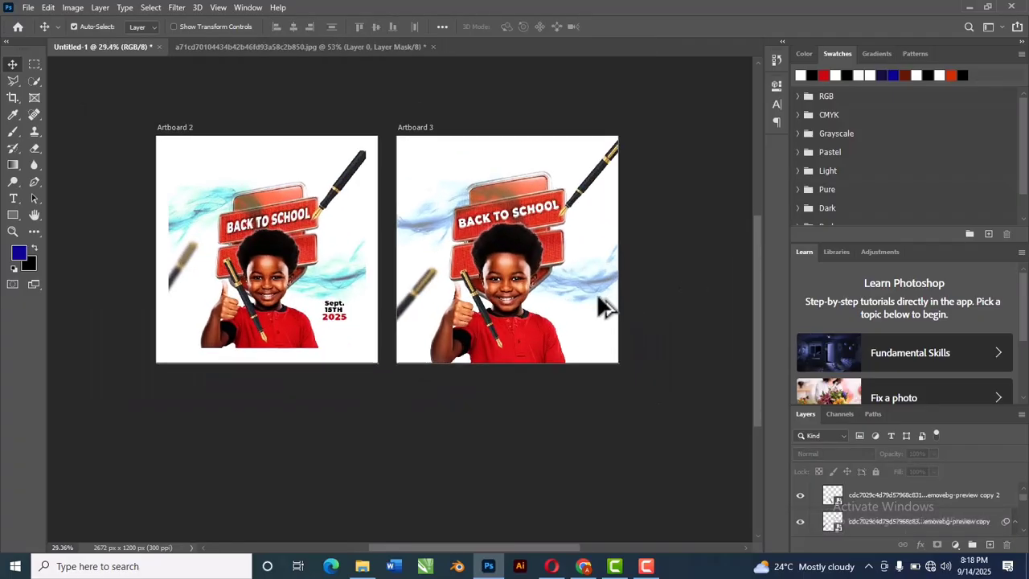
{"action": "scroll", "coordinate": [881, 500], "scroll_direction": "up", "scroll_amount": 1}
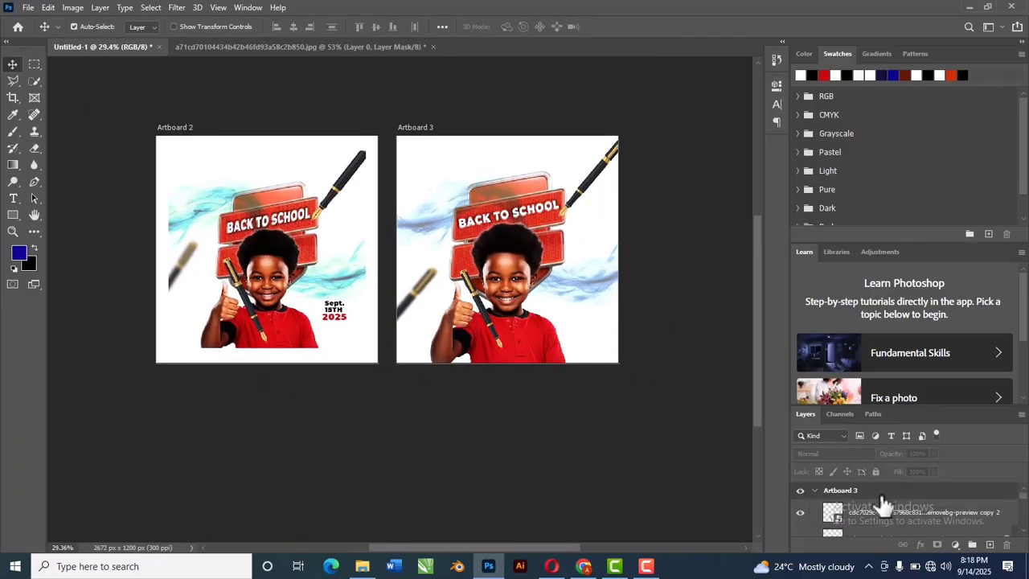
{"action": "left_click", "coordinate": [892, 519]}
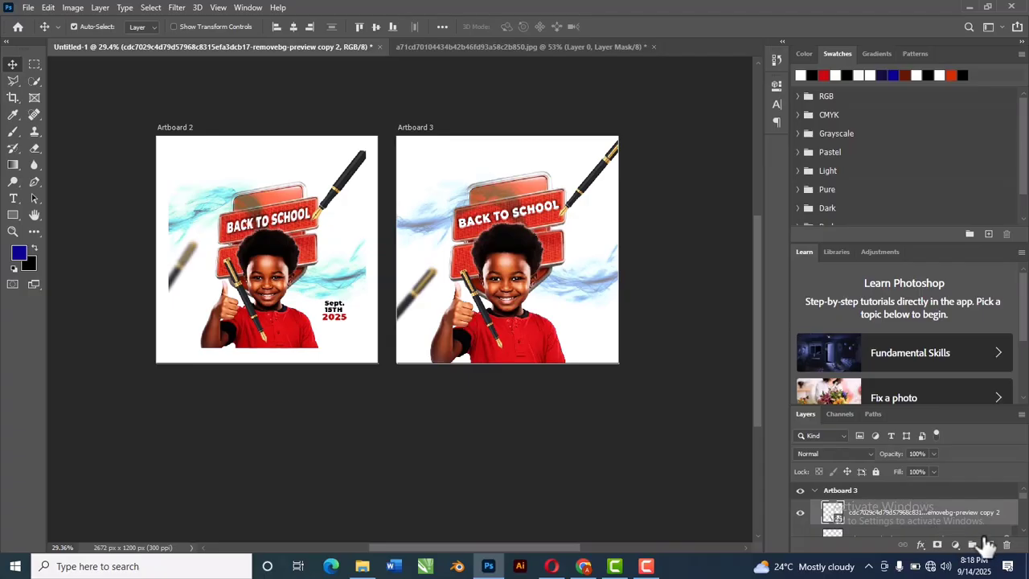
{"action": "left_click", "coordinate": [989, 544]}
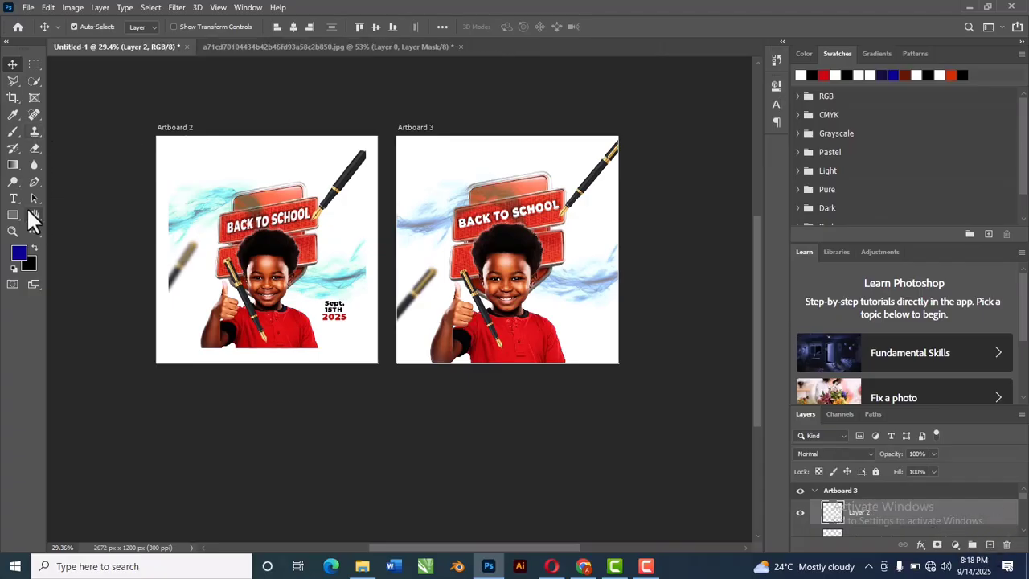
{"action": "left_click", "coordinate": [14, 199]}
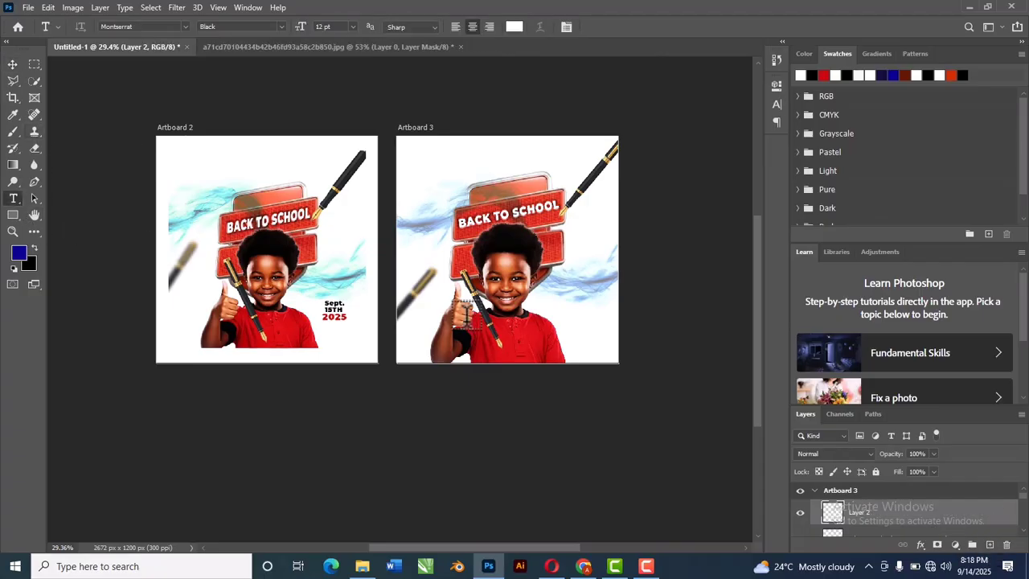
{"action": "left_click", "coordinate": [565, 318]}
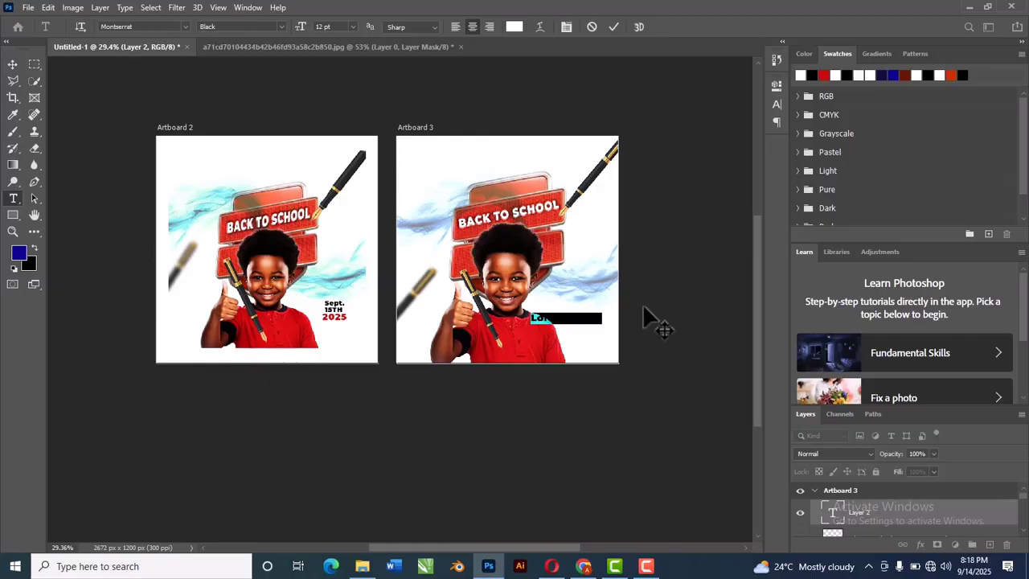
{"action": "key", "text": "BackSpace"}
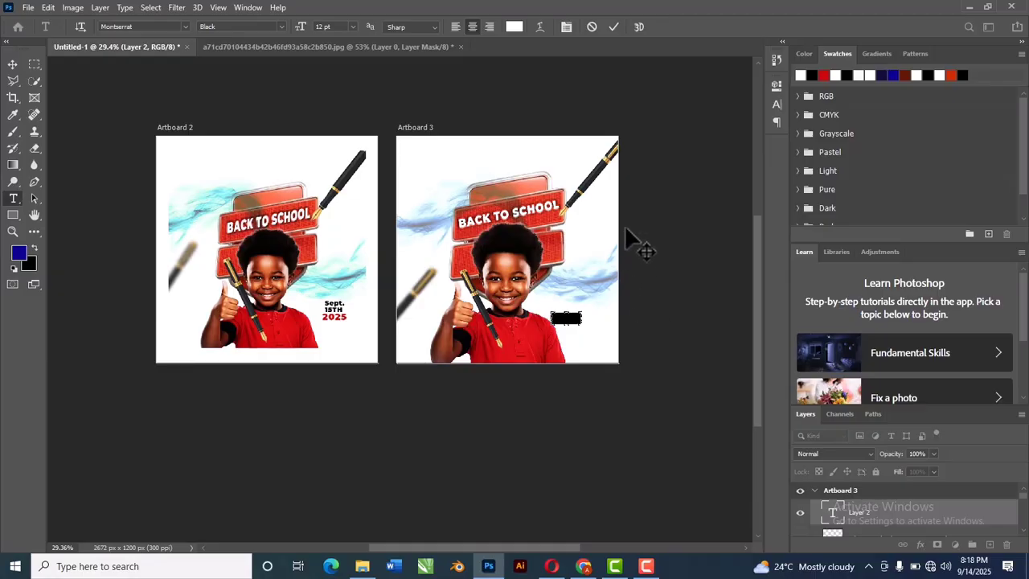
Step: Set the "Sept." text colour to black (000000), add "15TH" on a second line, and commit the text
{"action": "left_click", "coordinate": [513, 27]}
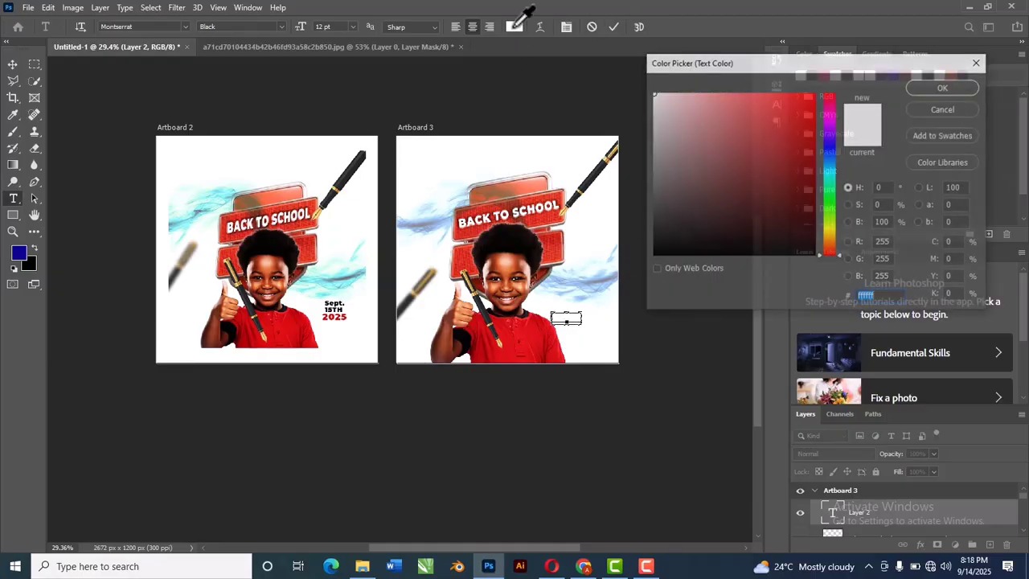
{"action": "left_click", "coordinate": [652, 256]}
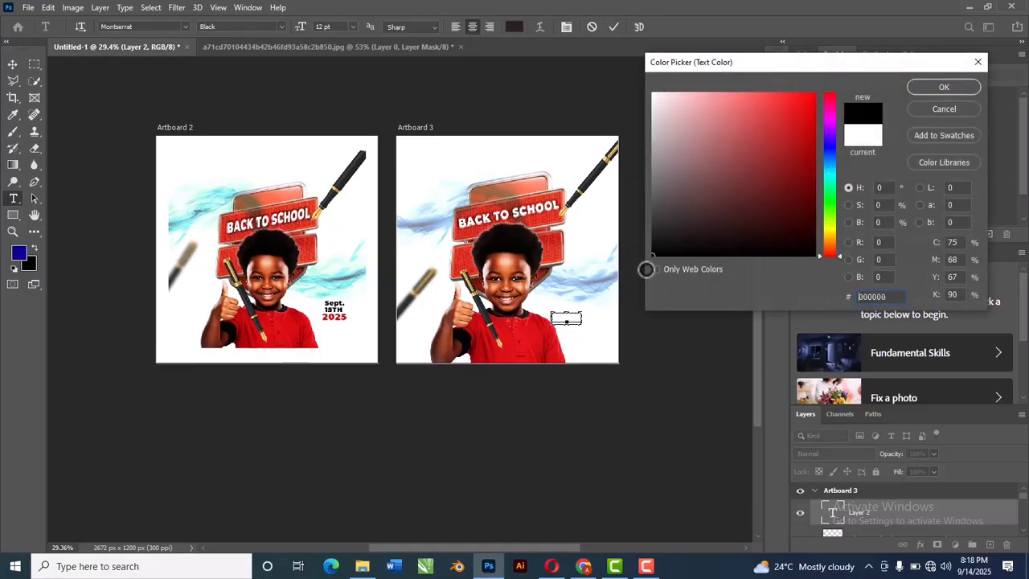
{"action": "left_click", "coordinate": [932, 87]}
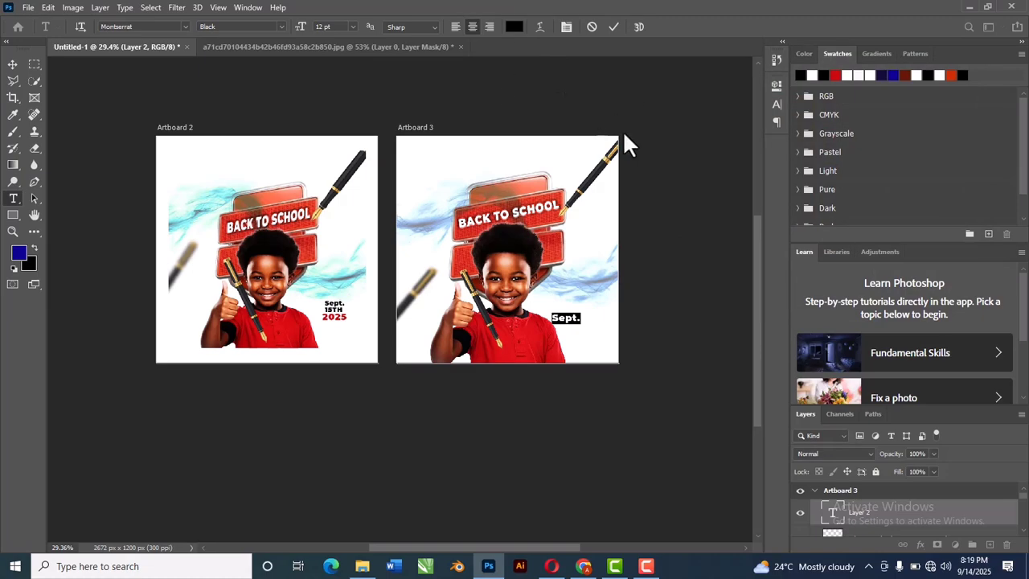
{"action": "left_click", "coordinate": [583, 317]}
{"action": "left_click", "coordinate": [613, 26]}
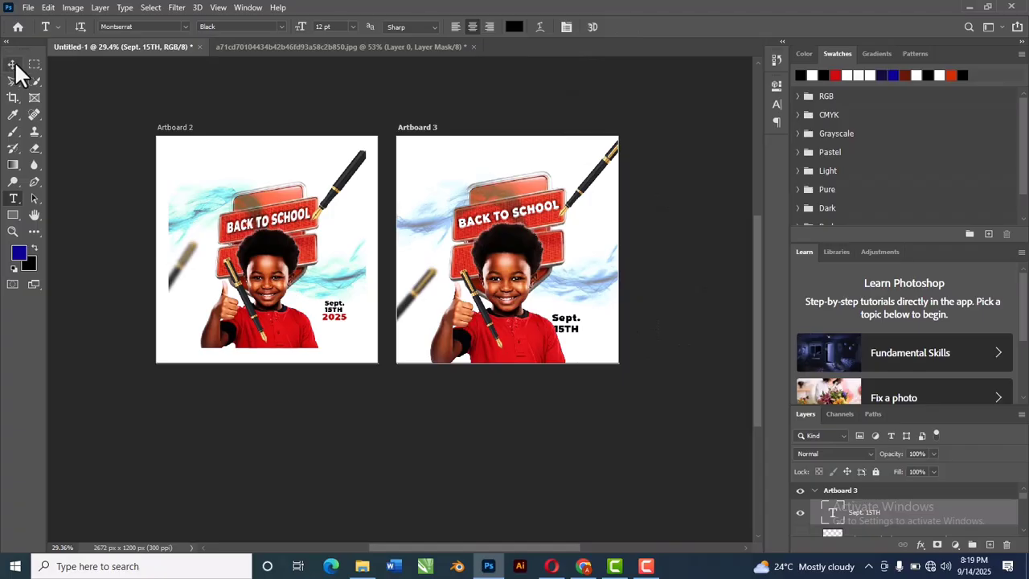
Step: Move the "Sept. 15TH" text beside the boy's shirt toward Artboard 3's right edge and scale it down to about 8.48 pt
{"action": "left_click", "coordinate": [12, 65]}
{"action": "left_click_drag", "start_coordinate": [568, 336], "coordinate": [597, 347]}
{"action": "key", "text": "ctrl+t"}
{"action": "left_click", "coordinate": [638, 27]}
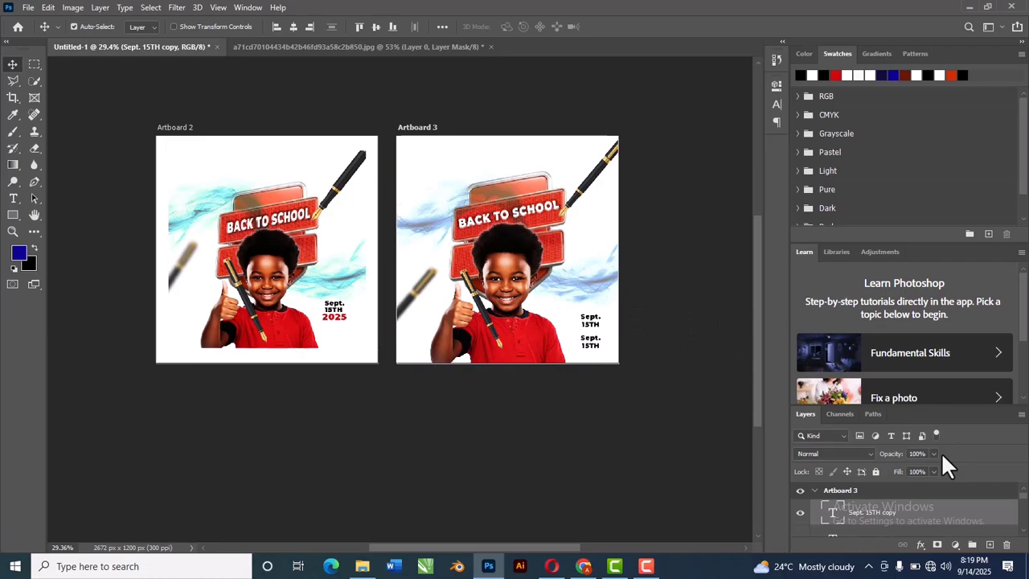
Step: Duplicate the "Sept. 15TH" text directly below the original and replace the copy's wording with "2025"
{"action": "double_click", "coordinate": [832, 511]}
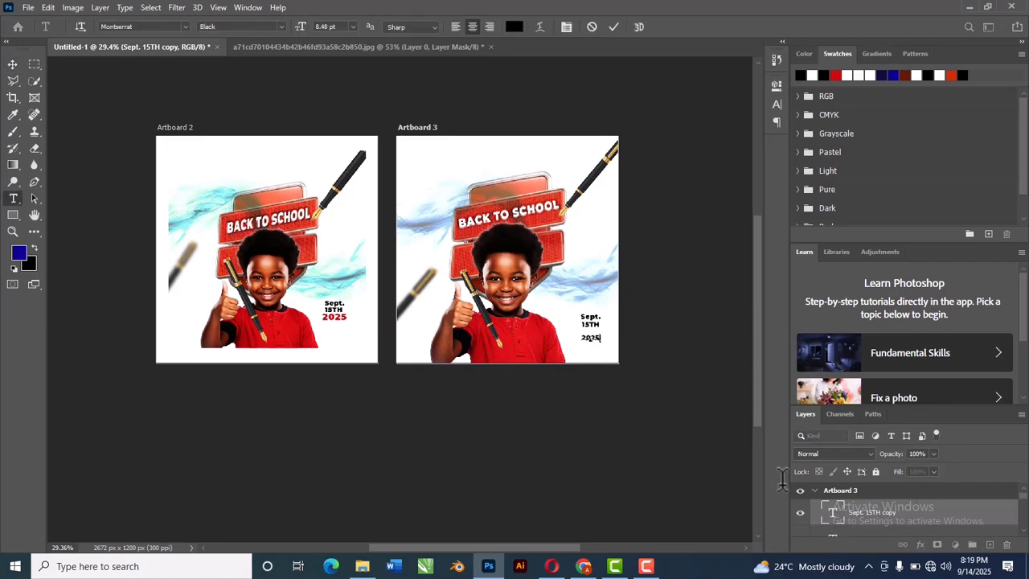
{"action": "left_click", "coordinate": [614, 26]}
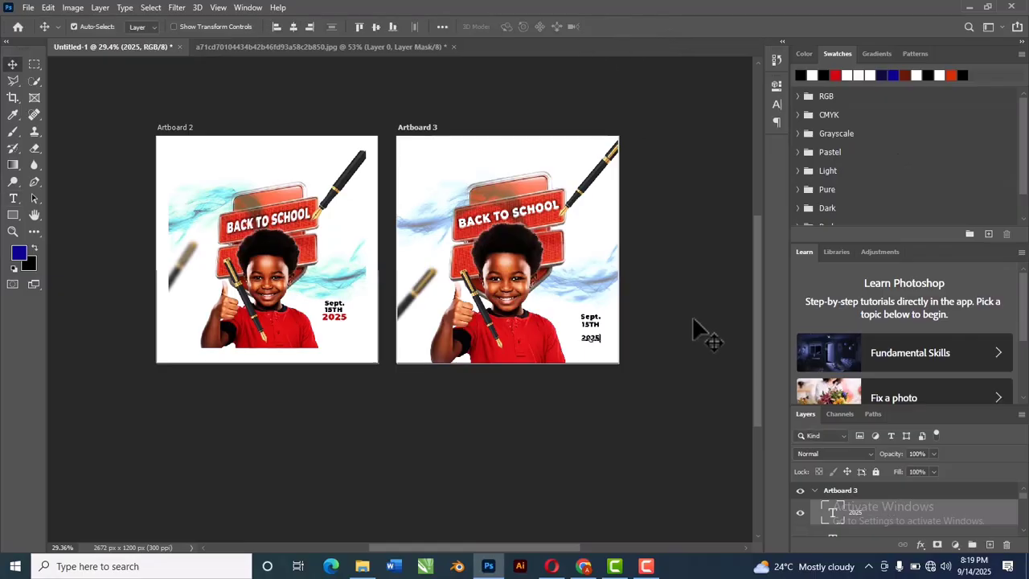
Step: Scale the "2025" text to about 159.51% and move it up close beneath "15TH"
{"action": "key", "text": "ctrl+t"}
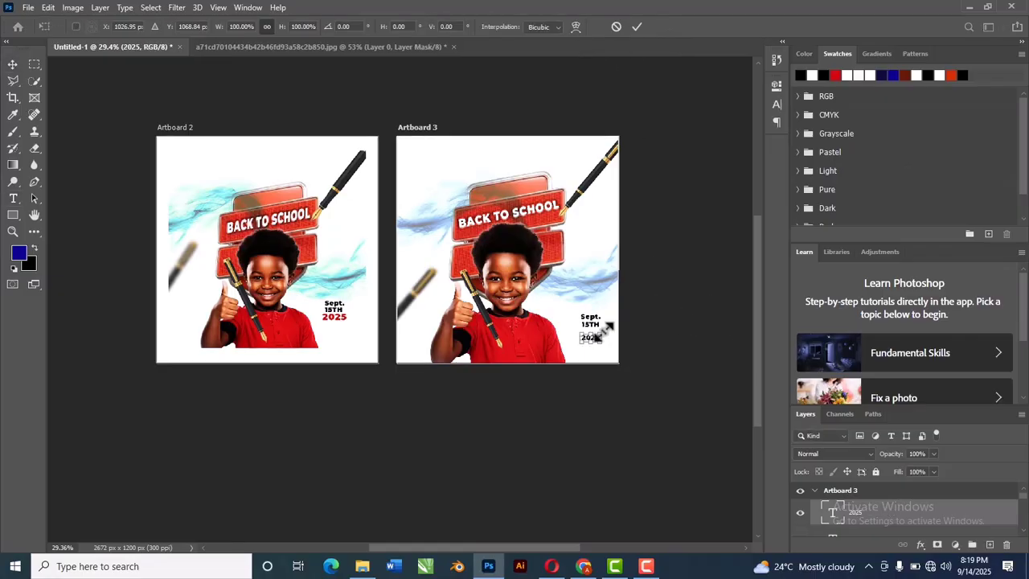
{"action": "left_click_drag", "start_coordinate": [609, 325], "coordinate": [616, 319]}
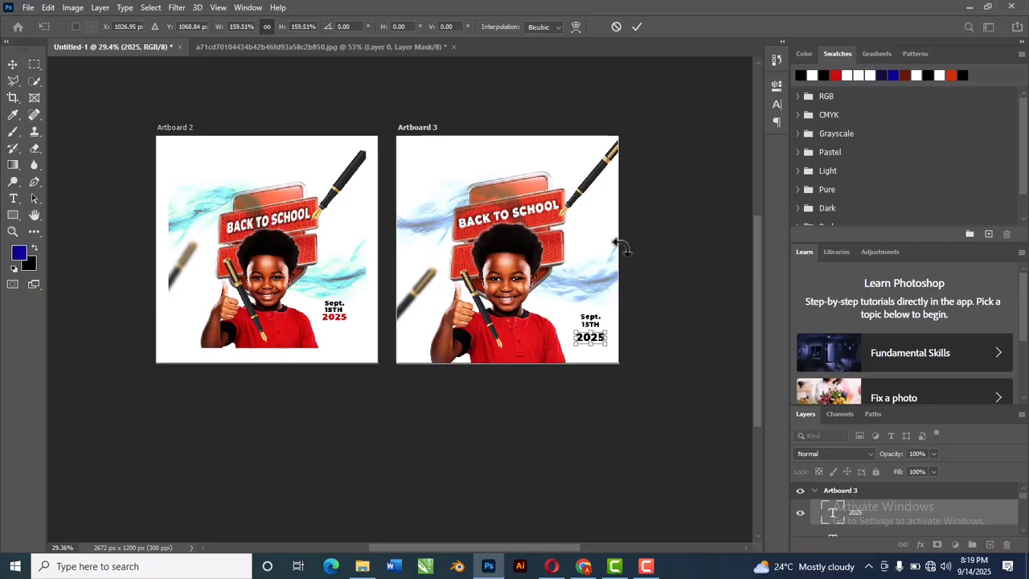
{"action": "left_click", "coordinate": [635, 26]}
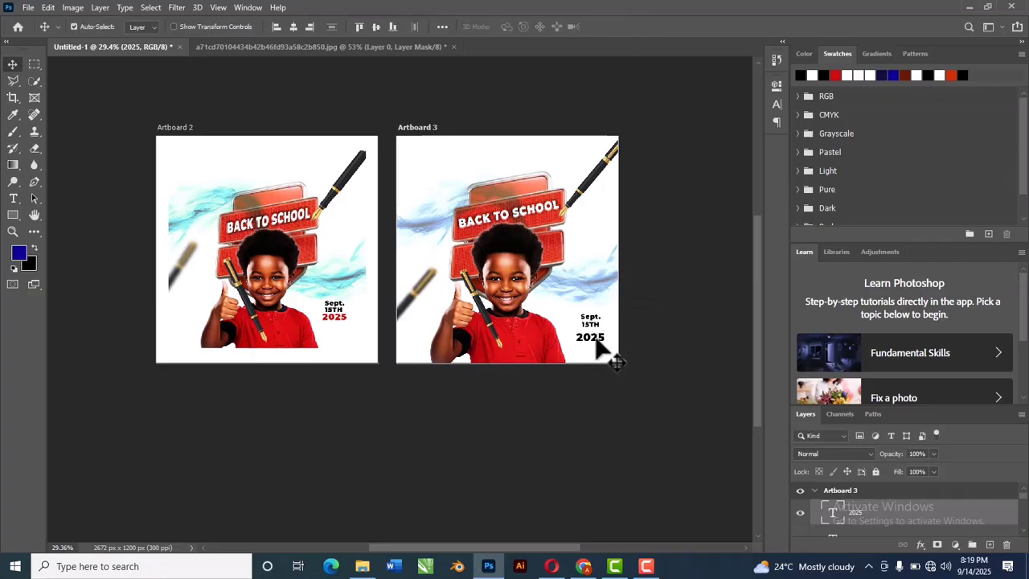
{"action": "left_click_drag", "start_coordinate": [596, 340], "coordinate": [596, 337]}
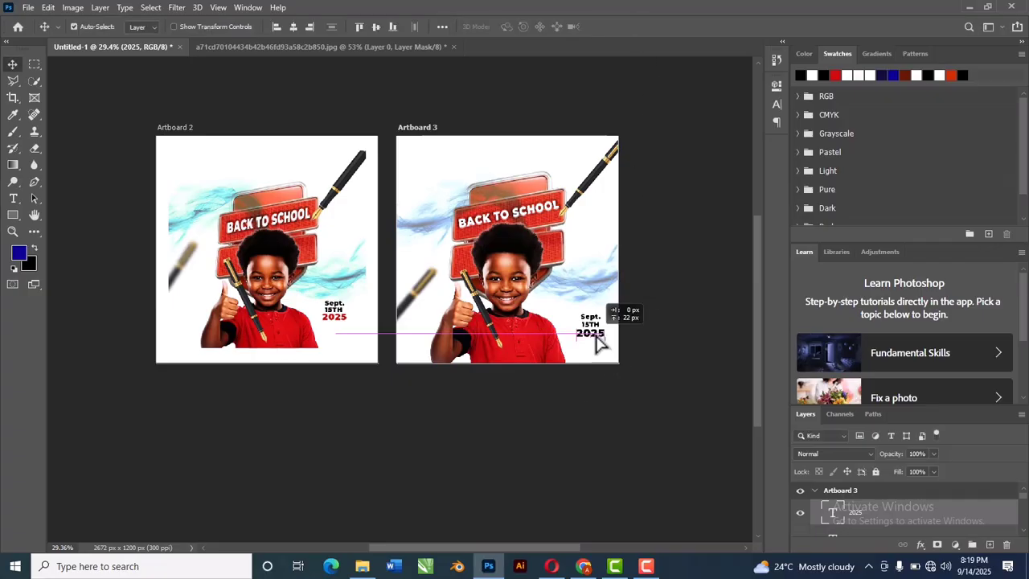
Step: Recolour the "2025" text red (dc1116) by sampling the boy's shirt, and commit the text
{"action": "double_click", "coordinate": [834, 514]}
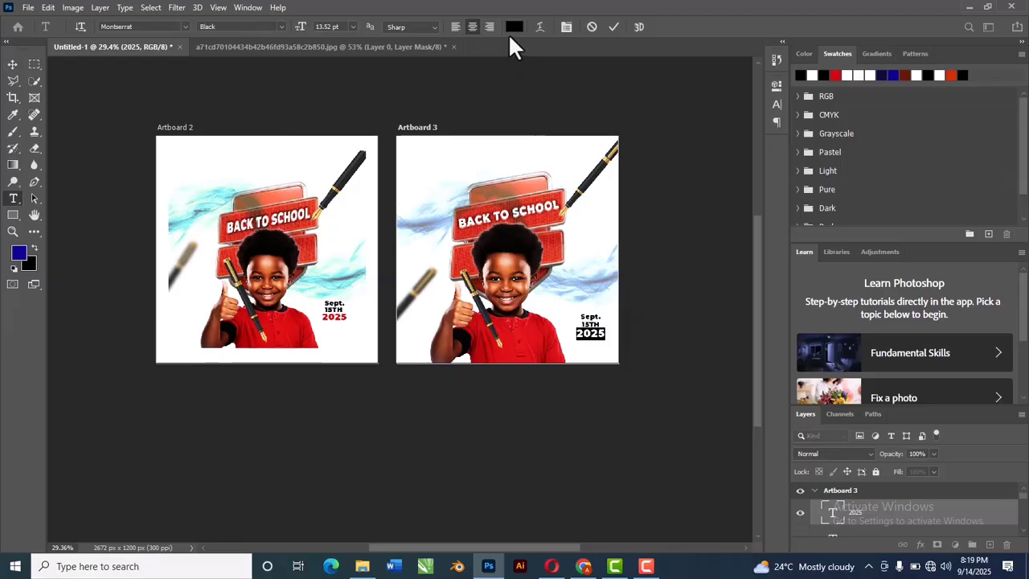
{"action": "left_click", "coordinate": [512, 29]}
{"action": "left_click", "coordinate": [542, 329]}
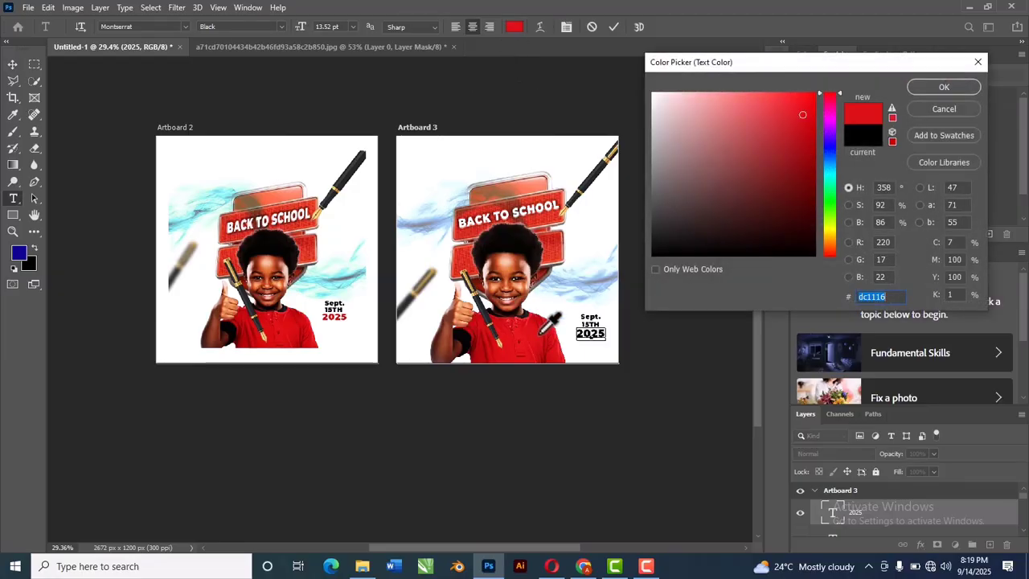
{"action": "left_click", "coordinate": [936, 89]}
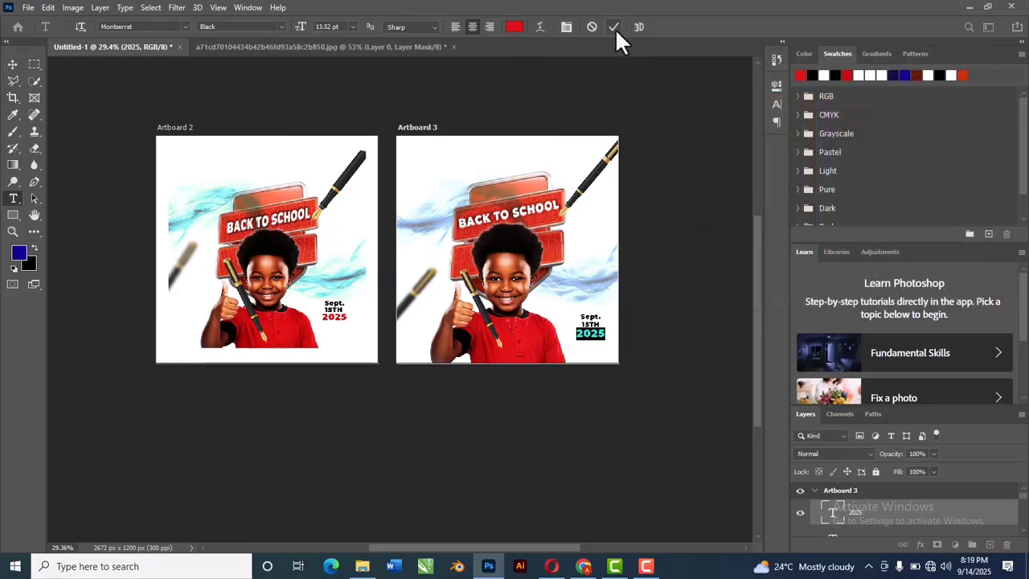
{"action": "left_click", "coordinate": [615, 28]}
{"action": "key", "text": "v"}
{"action": "scroll", "coordinate": [618, 278], "scroll_direction": "down", "scroll_amount": 2}
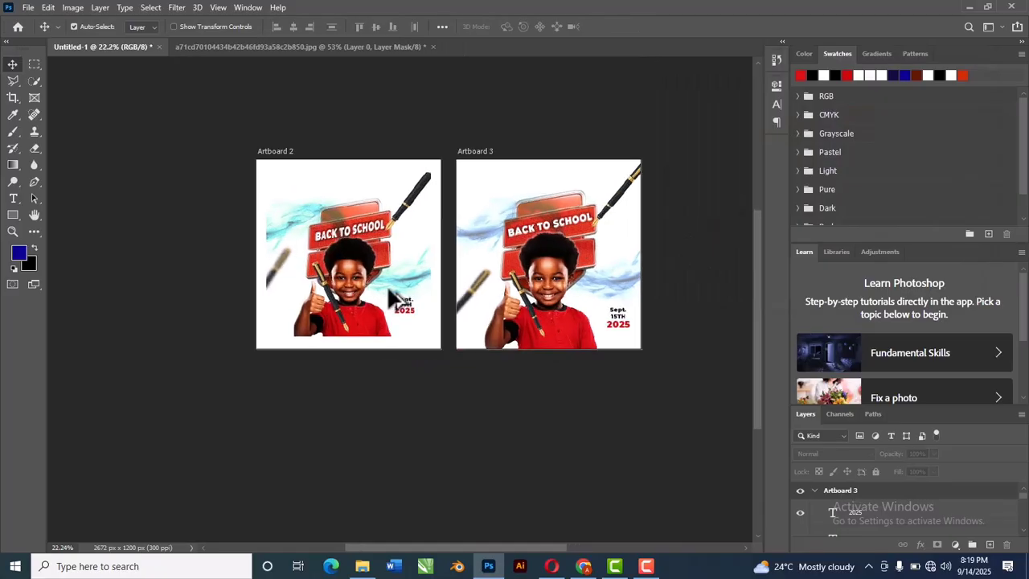
{"action": "scroll", "coordinate": [429, 287], "scroll_direction": "up", "scroll_amount": 2}
{"action": "scroll", "coordinate": [639, 268], "scroll_direction": "up", "scroll_amount": 1}
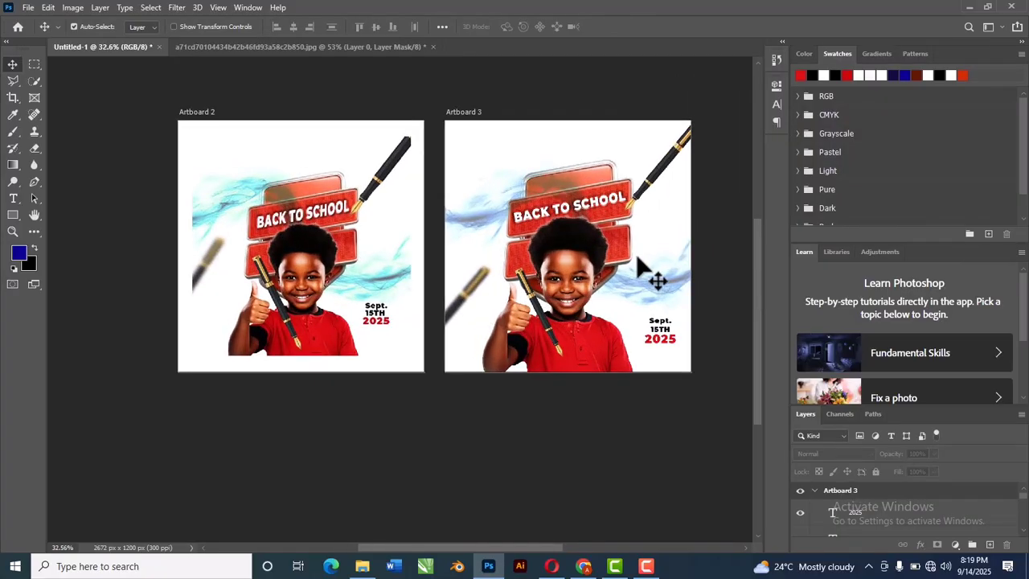
{"action": "left_click_drag", "start_coordinate": [578, 251], "coordinate": [559, 270]}
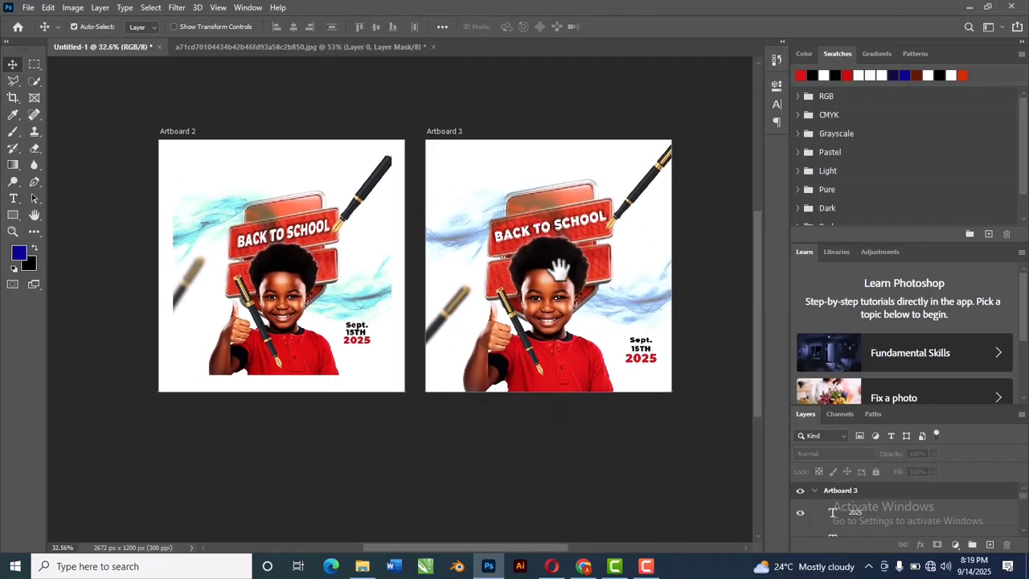